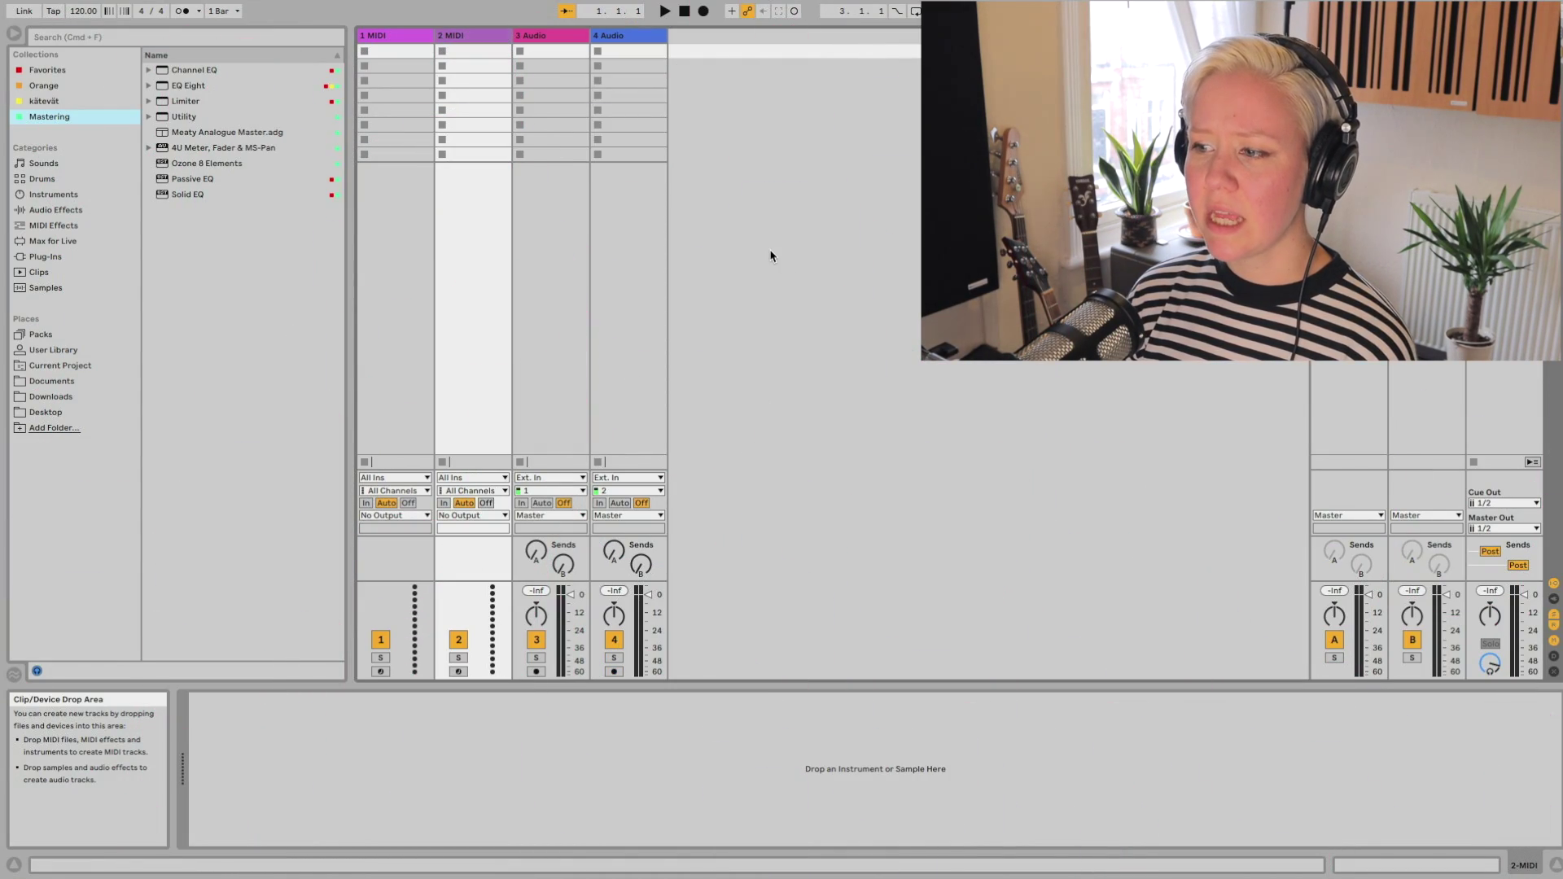
Delete both audio tracks, 3 Audio and 4 Audio, from the set.
{"action": "left_click", "coordinate": [458, 38]}
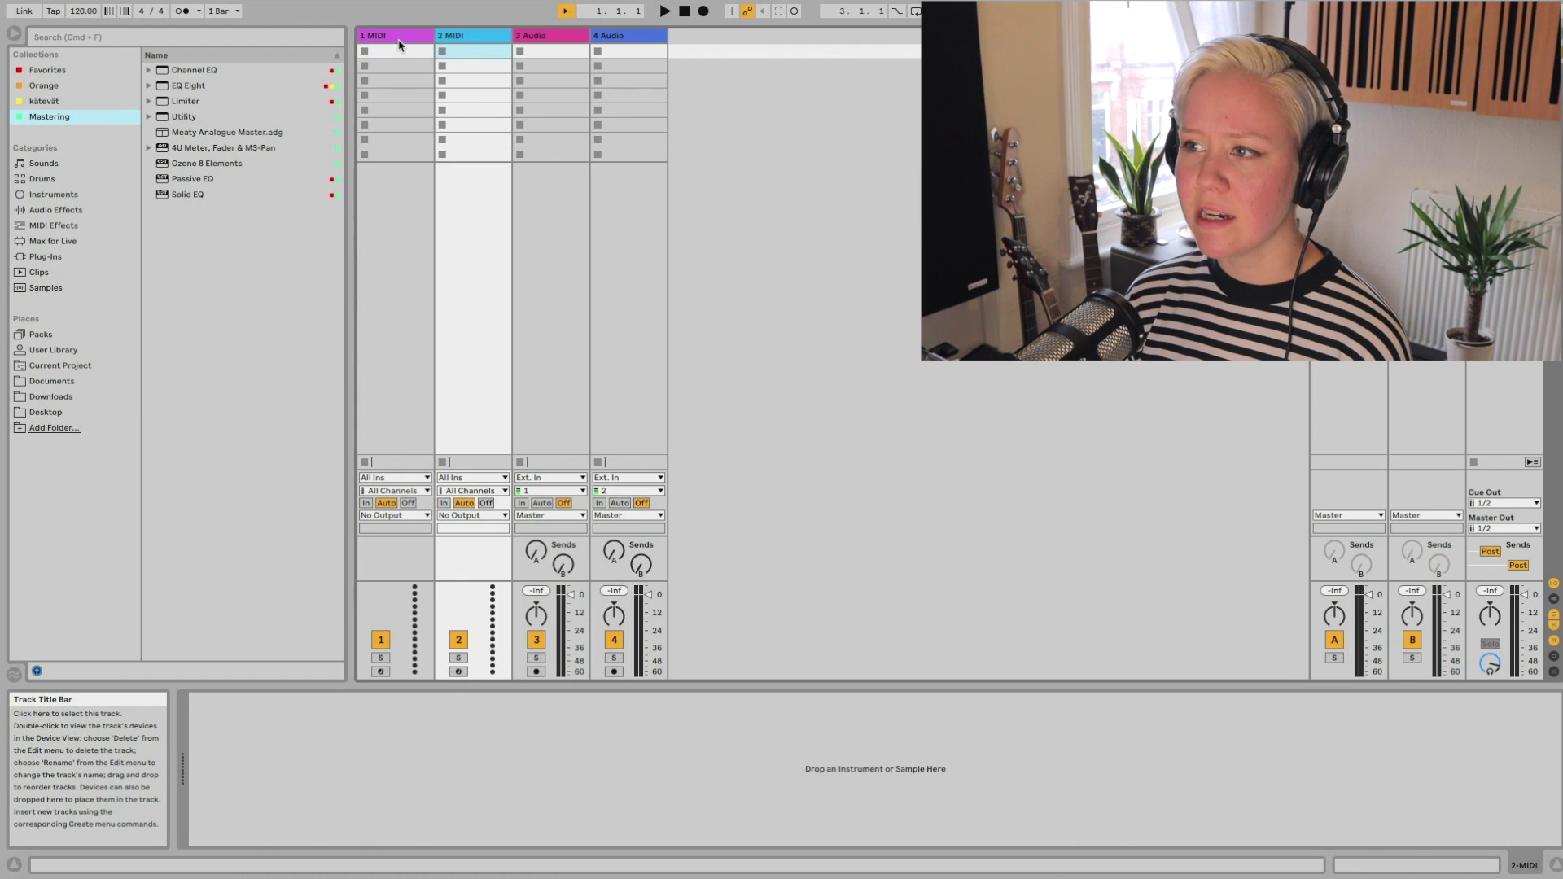
{"action": "left_click", "coordinate": [554, 37]}
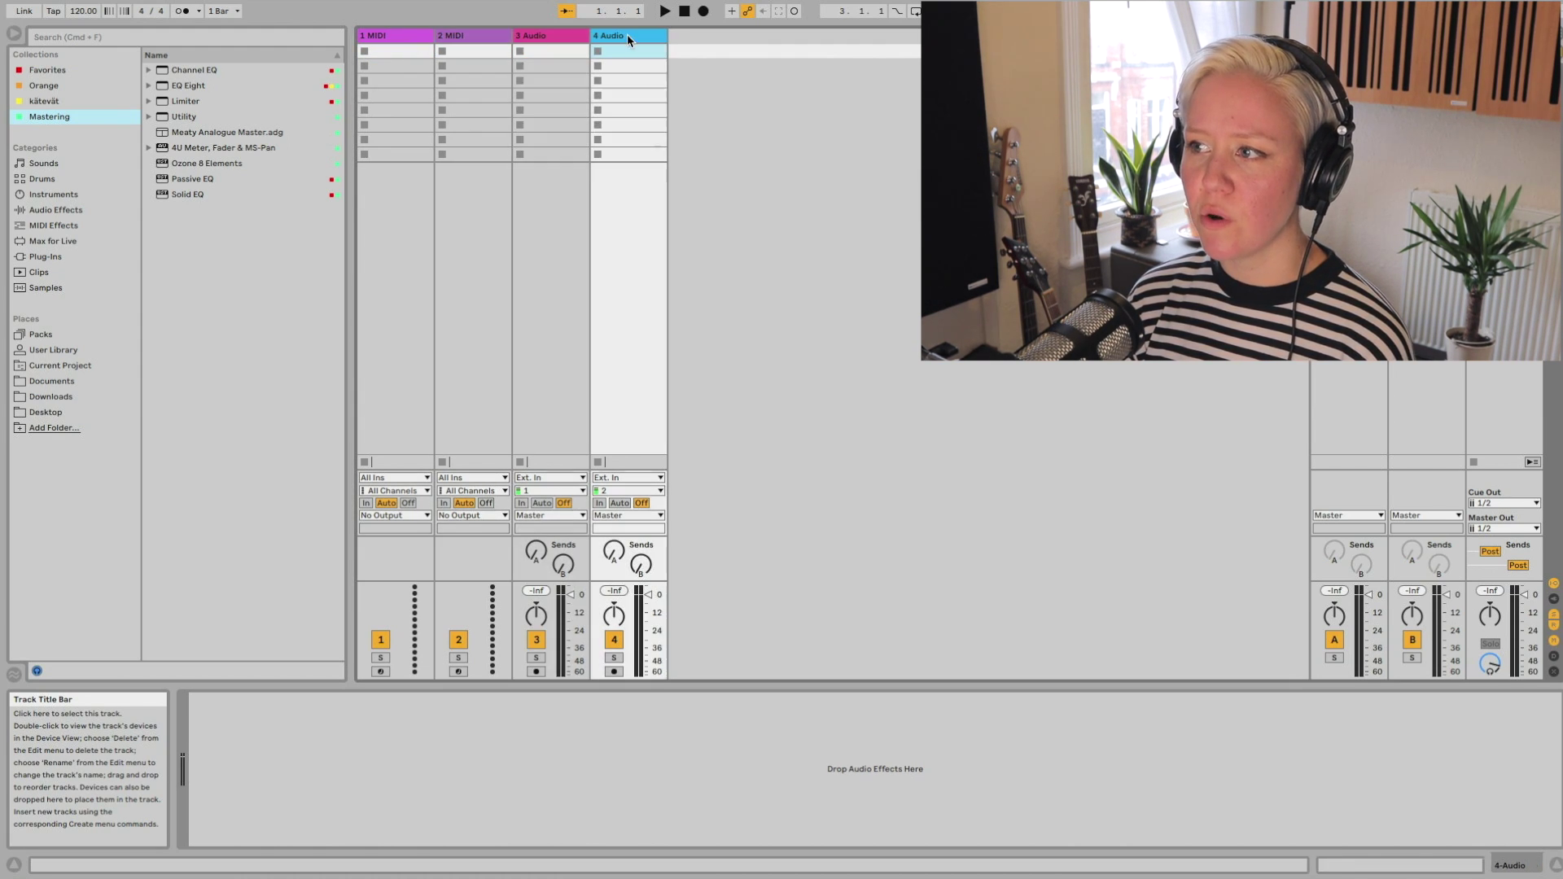
{"action": "key", "text": "Delete"}
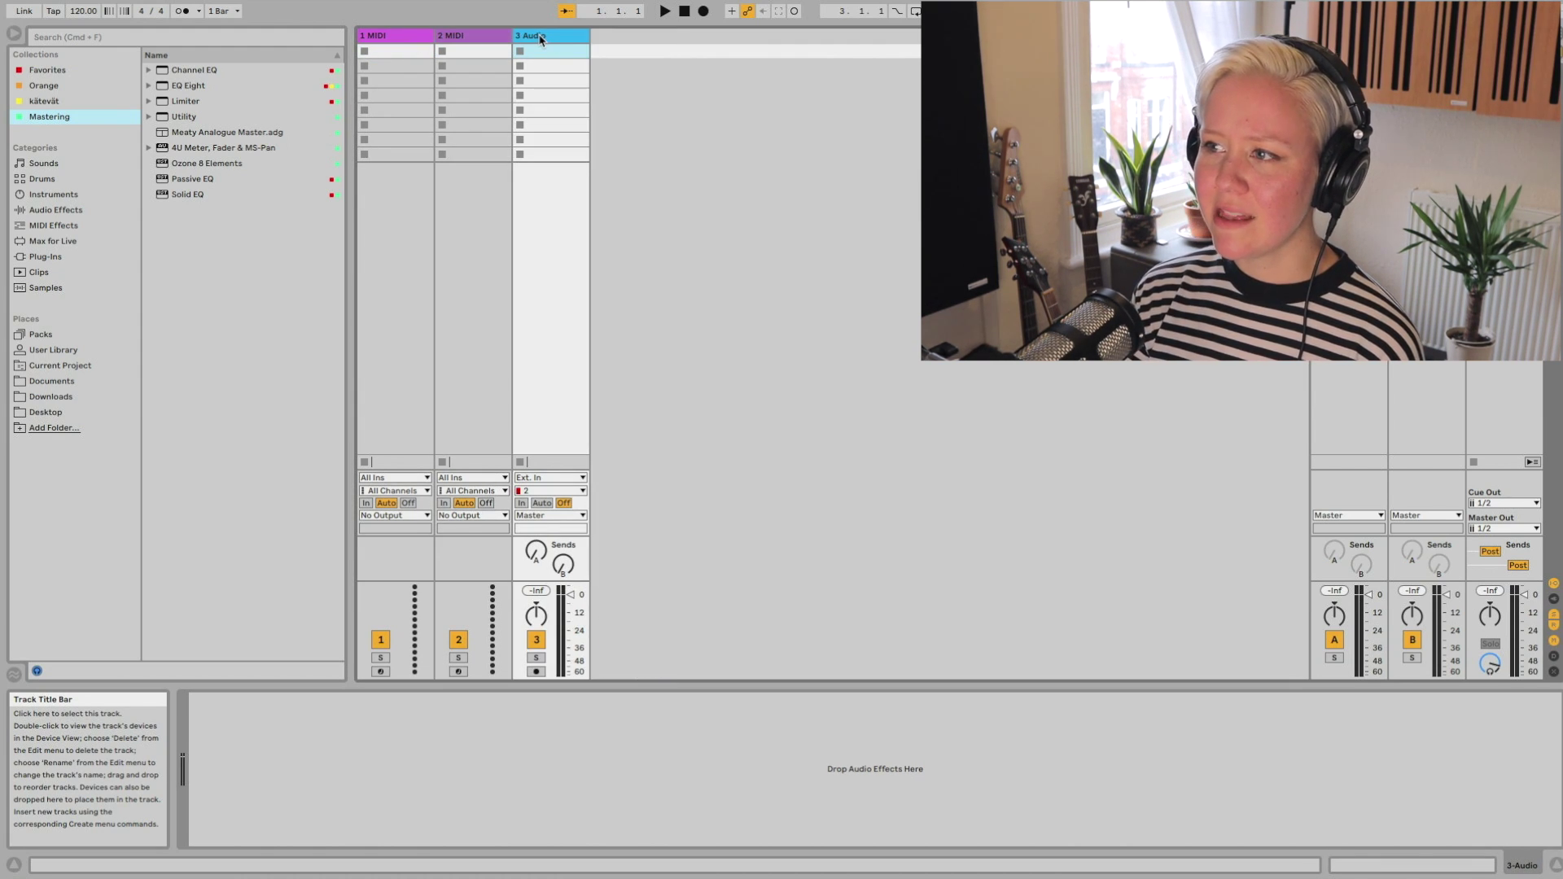
{"action": "key", "text": "Delete"}
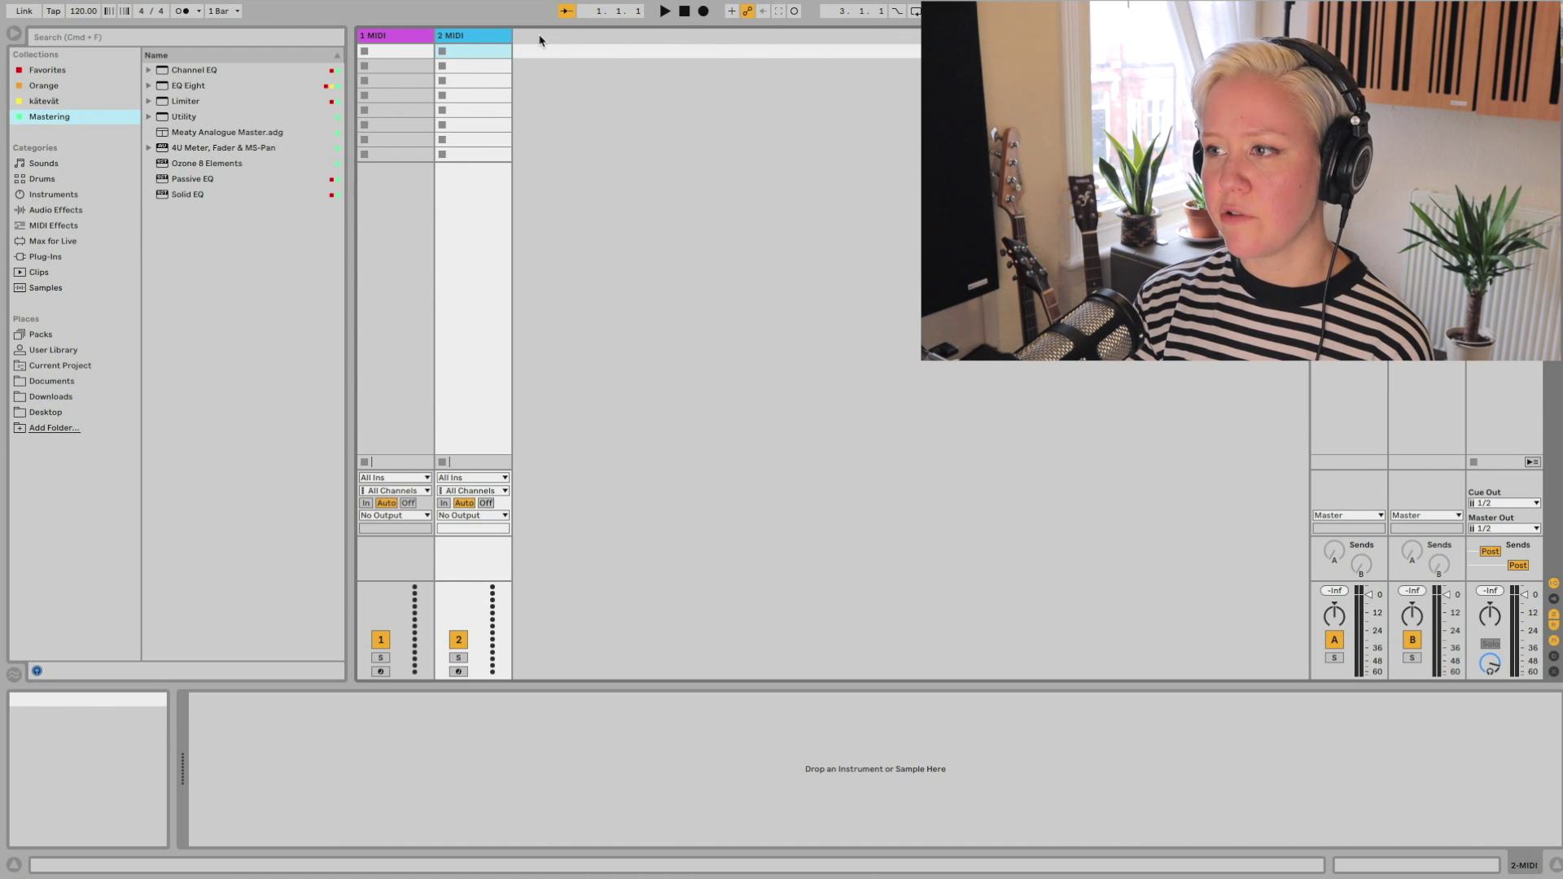
Switch to Arrangement View and back to Session View, and hide and restore the browser.
{"action": "key", "text": "Tab"}
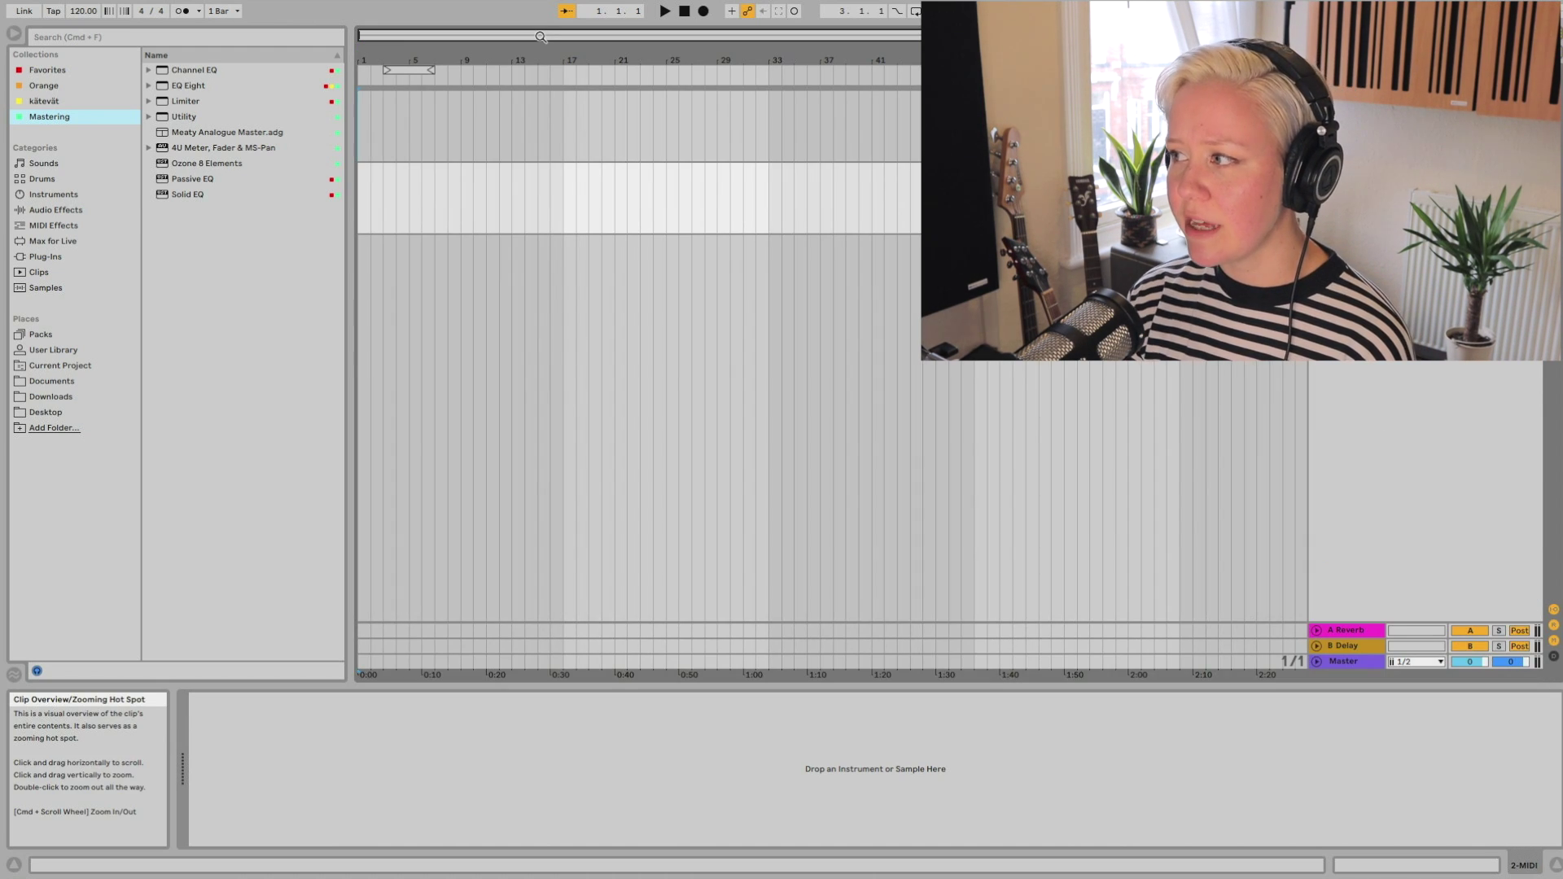
{"action": "key", "text": "Tab"}
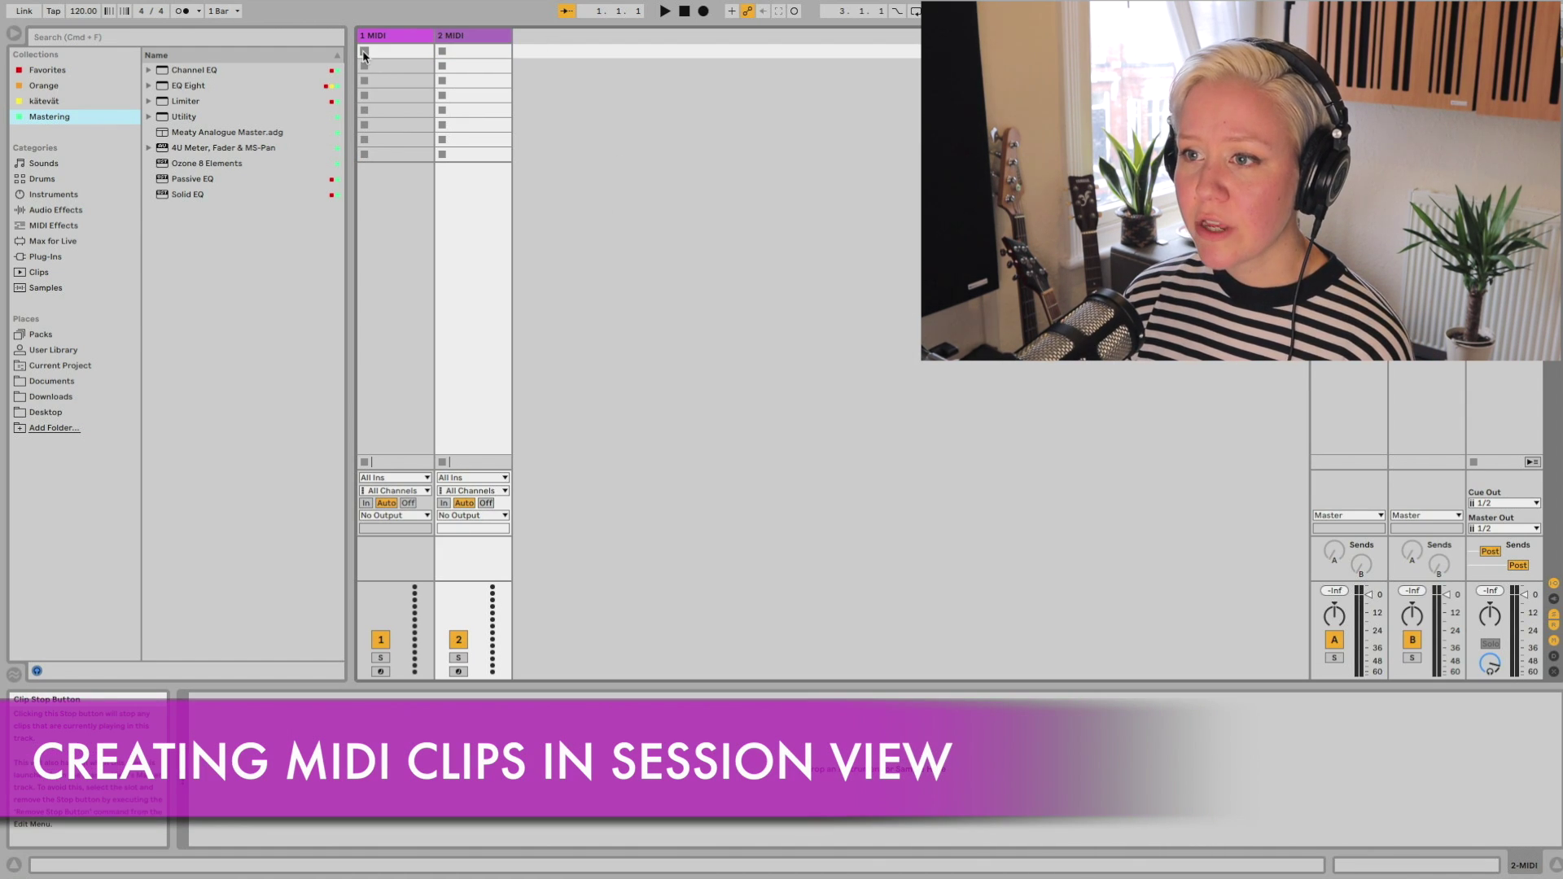
{"action": "left_click", "coordinate": [13, 33]}
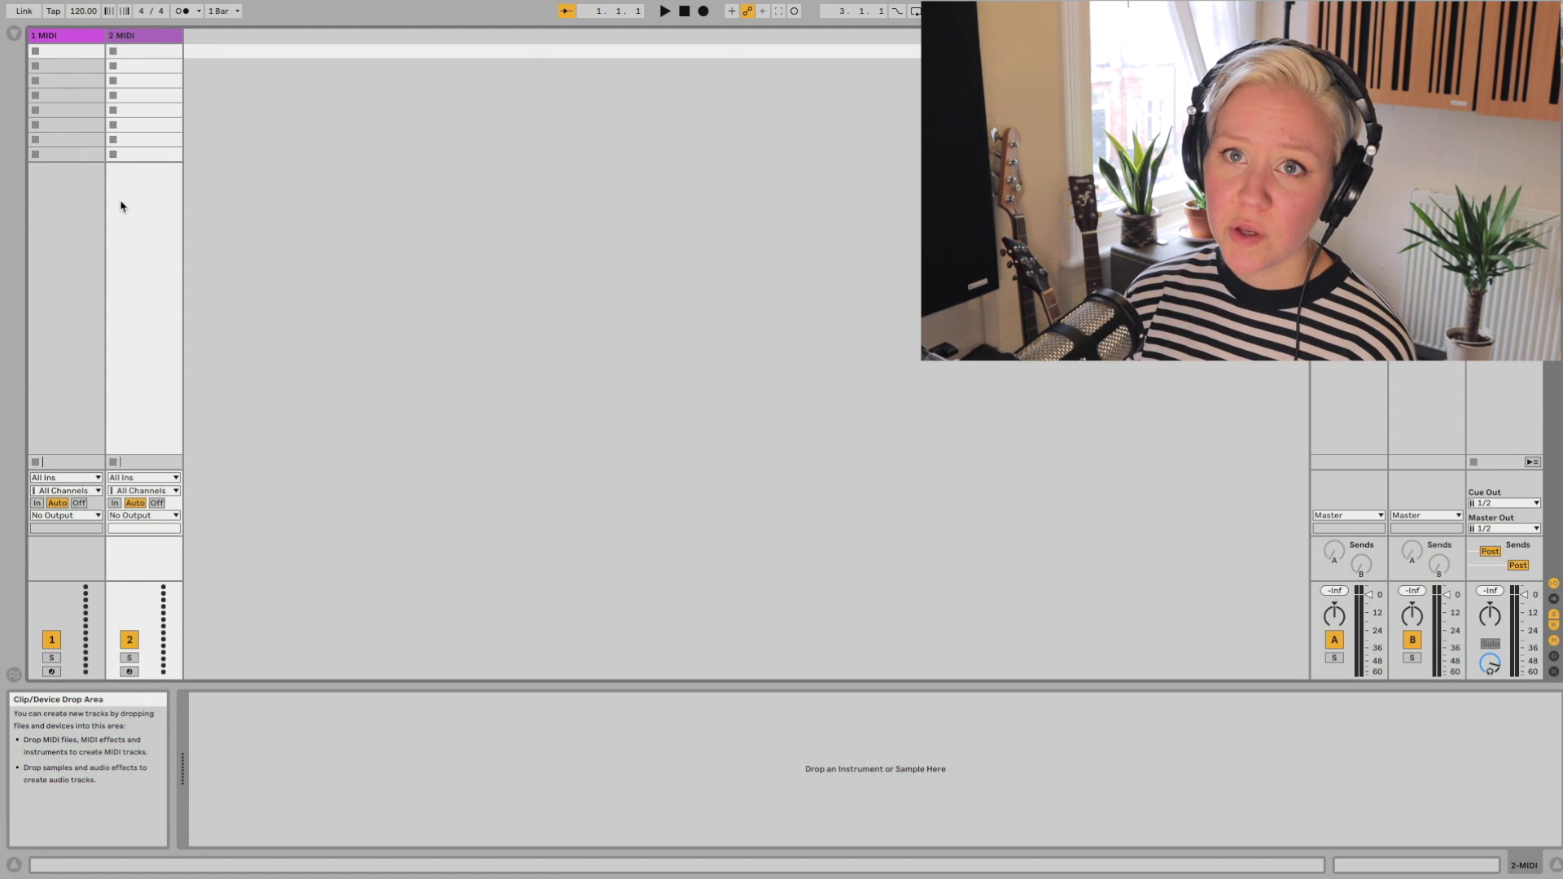
{"action": "key", "text": "super+alt+b"}
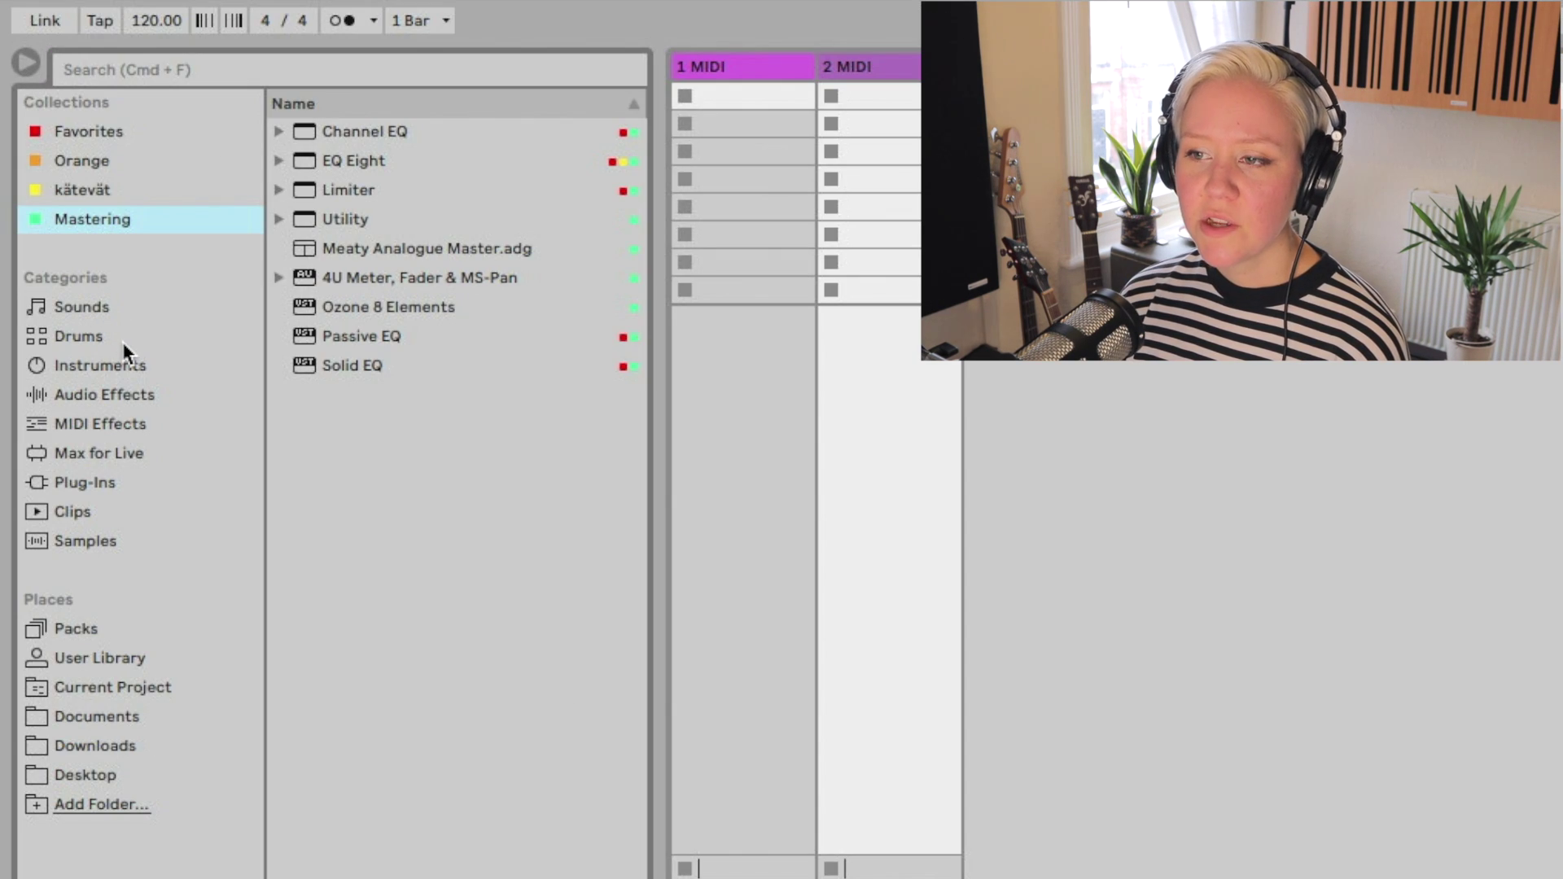
Browse the Drums category and the Instruments category, and expand the Instrument Rack folder.
{"action": "left_click", "coordinate": [75, 340]}
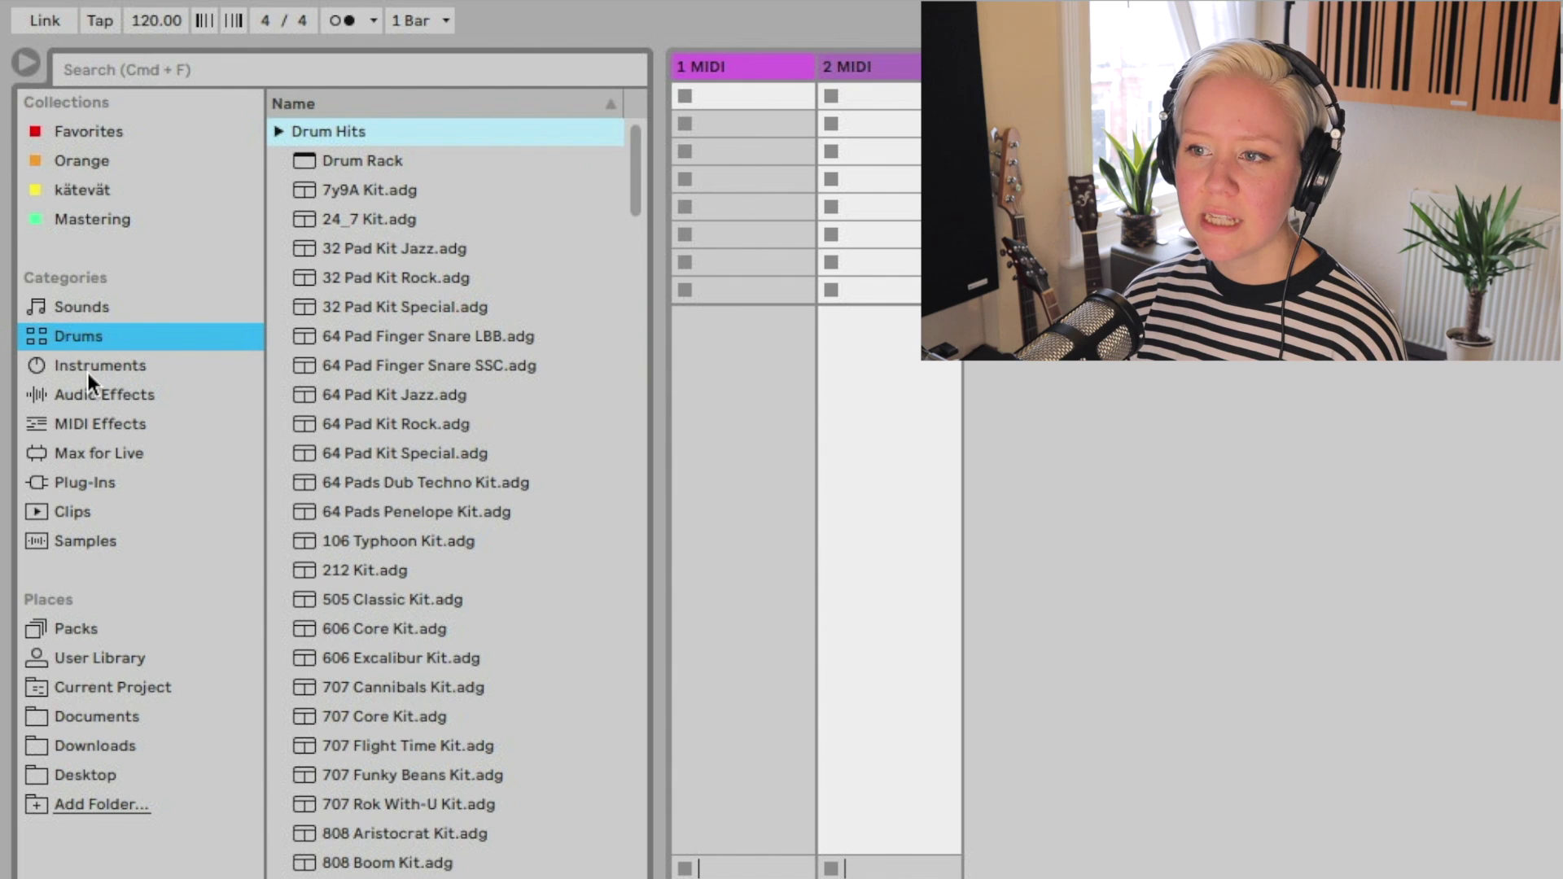
{"action": "left_click", "coordinate": [88, 373]}
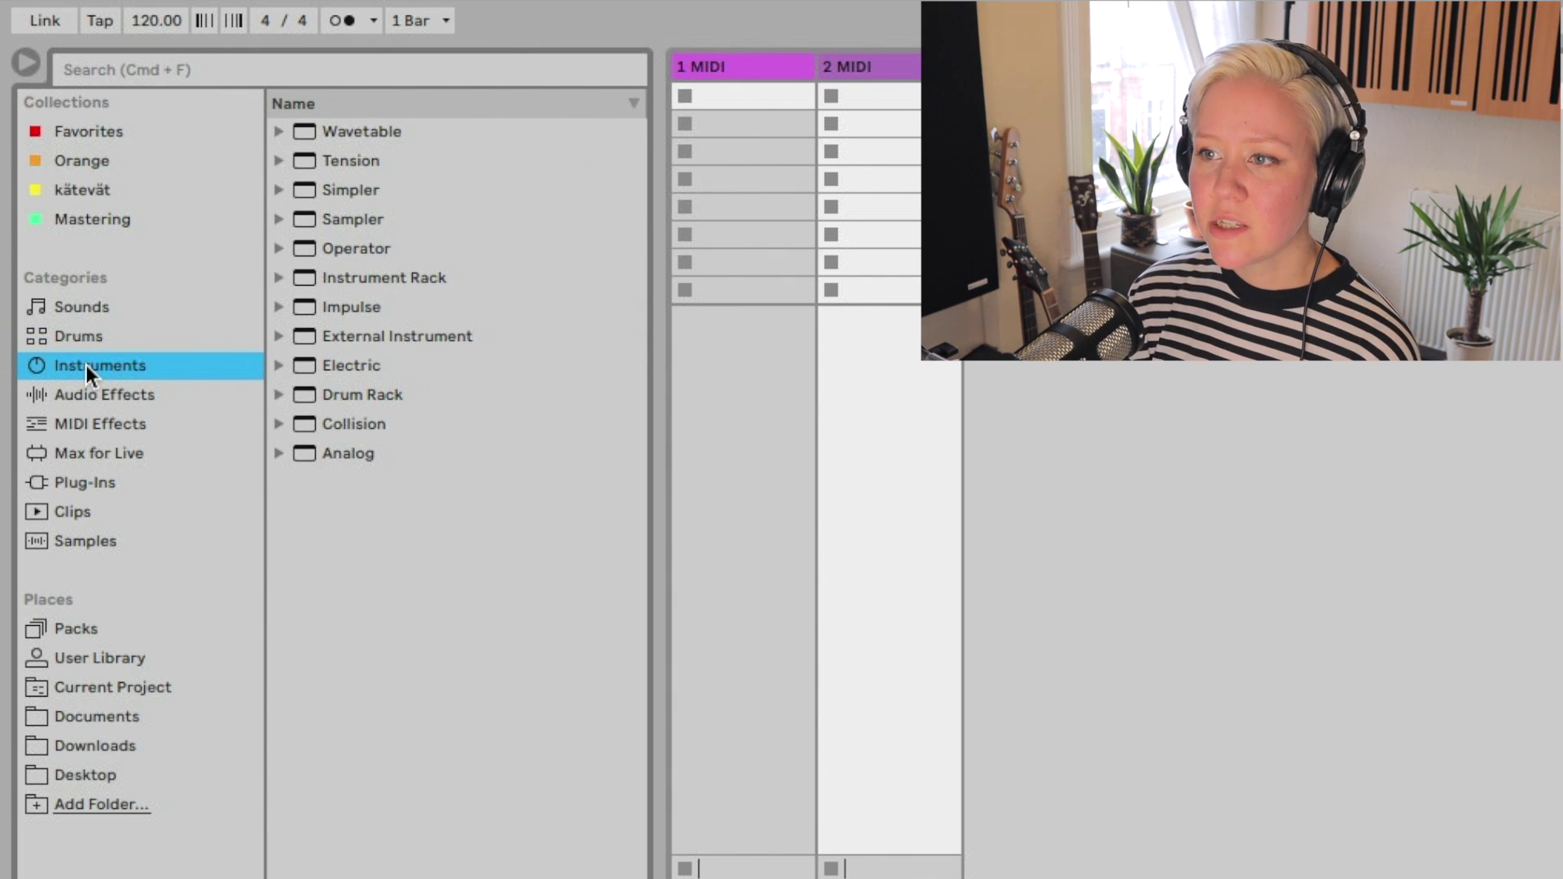
{"action": "left_click", "coordinate": [280, 278]}
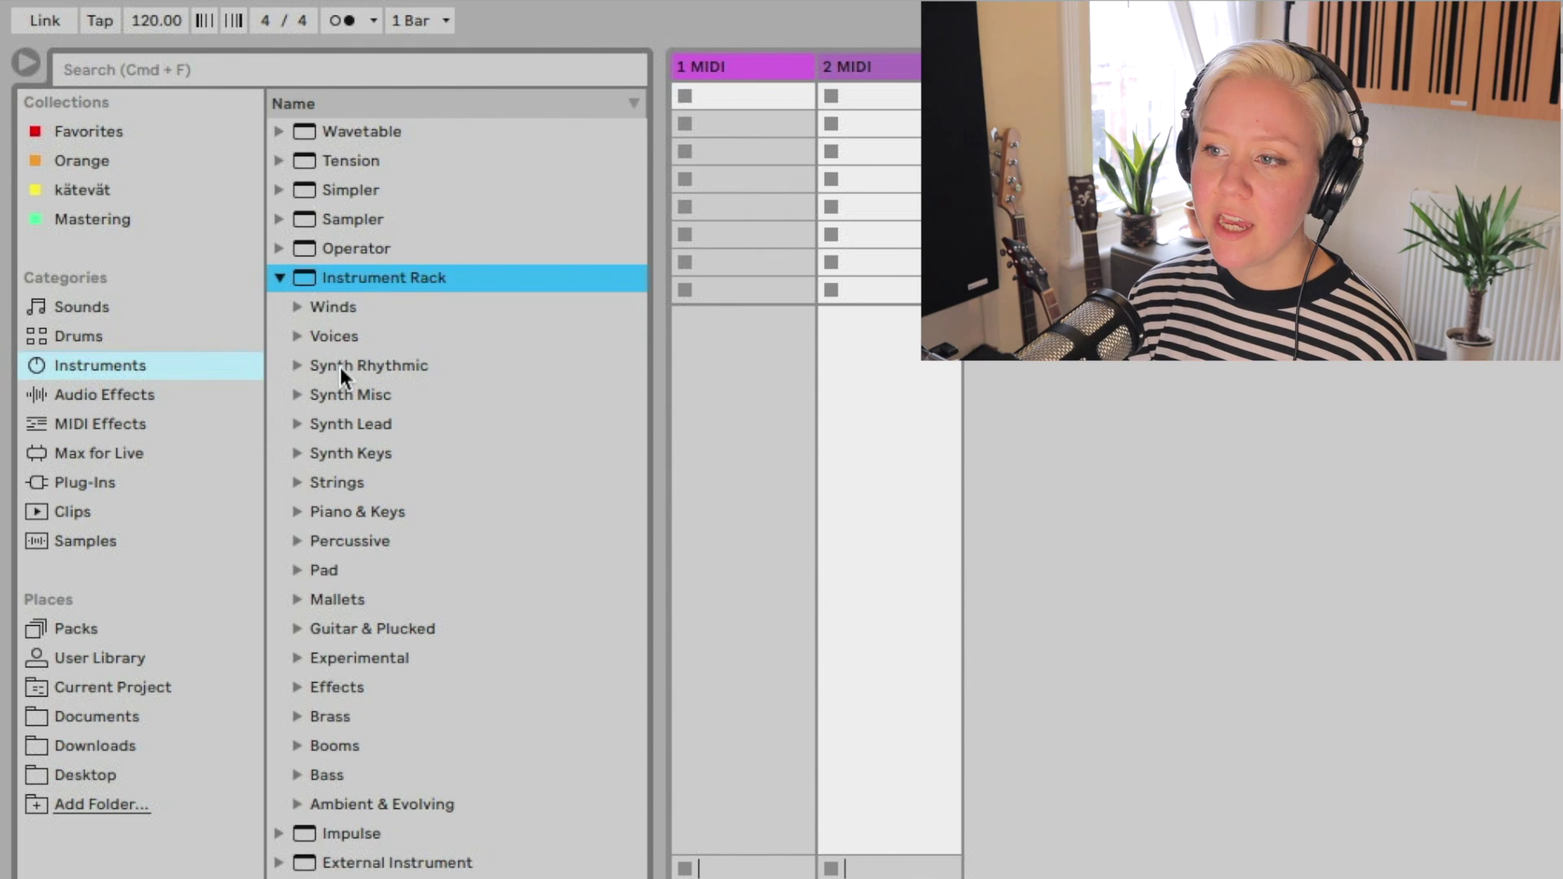
{"action": "left_click", "coordinate": [282, 276]}
{"action": "left_click", "coordinate": [284, 275]}
{"action": "left_click", "coordinate": [284, 276]}
{"action": "left_click", "coordinate": [284, 276]}
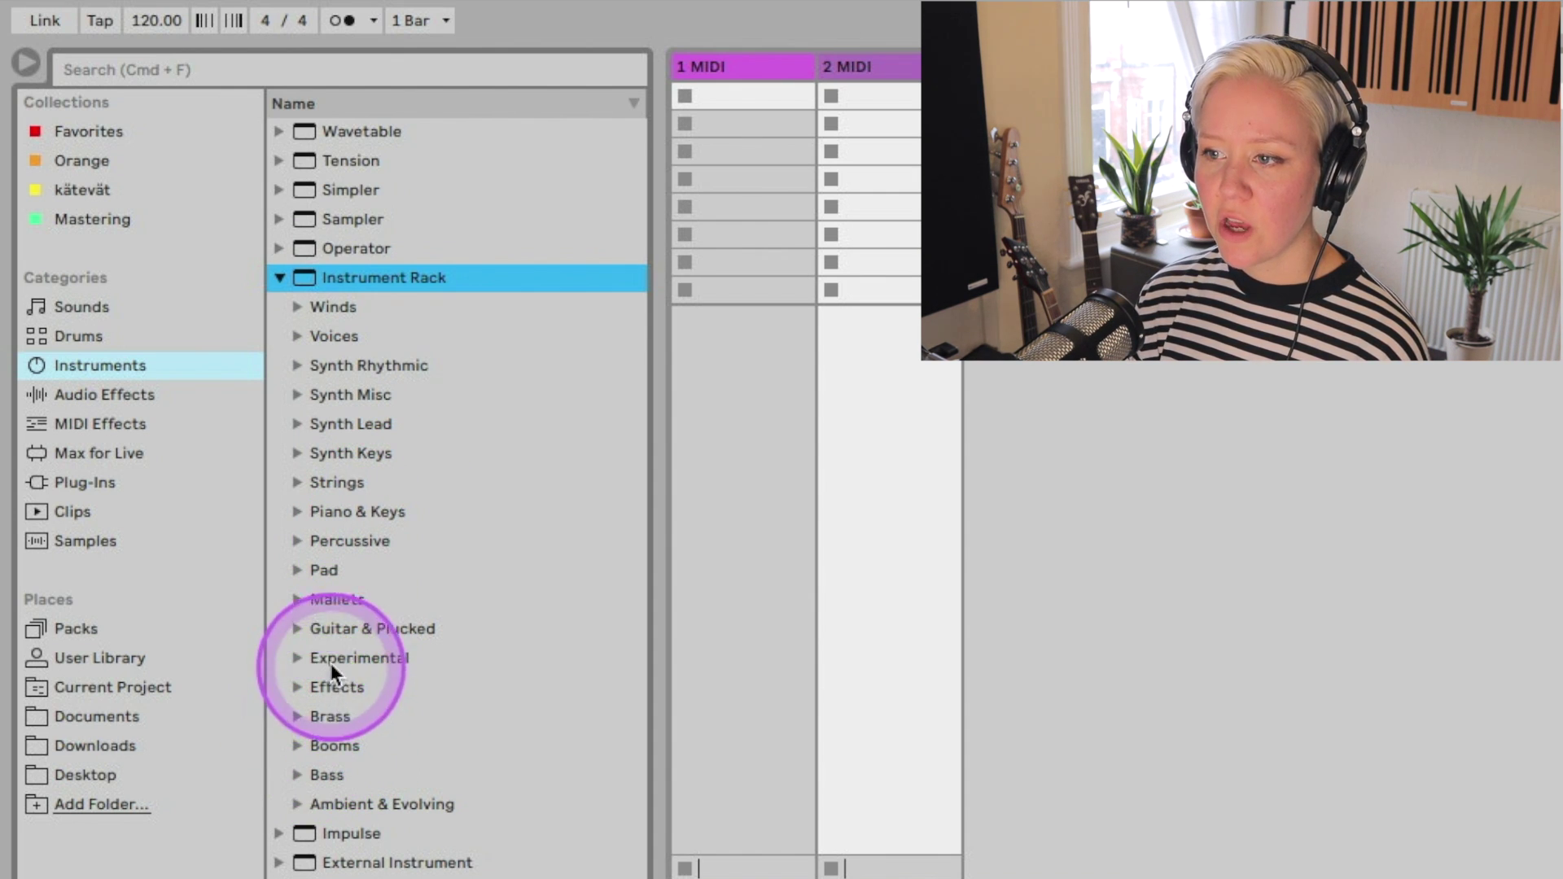
Load the Old School Roads.adg preset from the Piano & Keys folder onto the second MIDI track.
{"action": "left_click", "coordinate": [296, 513]}
{"action": "scroll", "coordinate": [439, 839], "scroll_direction": "down", "scroll_amount": 5}
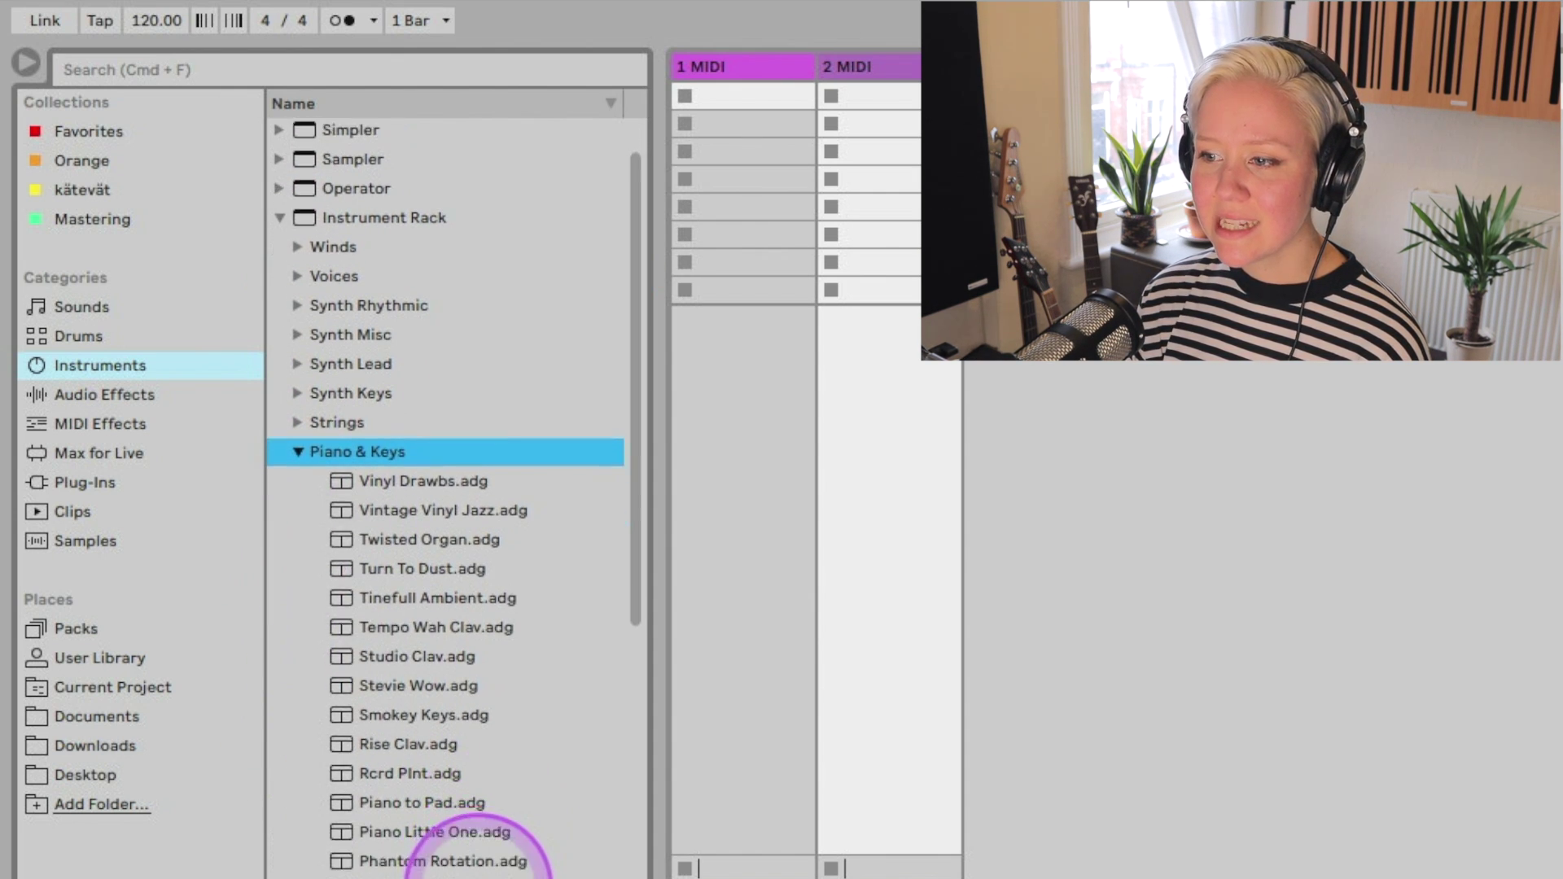
{"action": "scroll", "coordinate": [478, 850], "scroll_direction": "down", "scroll_amount": 1}
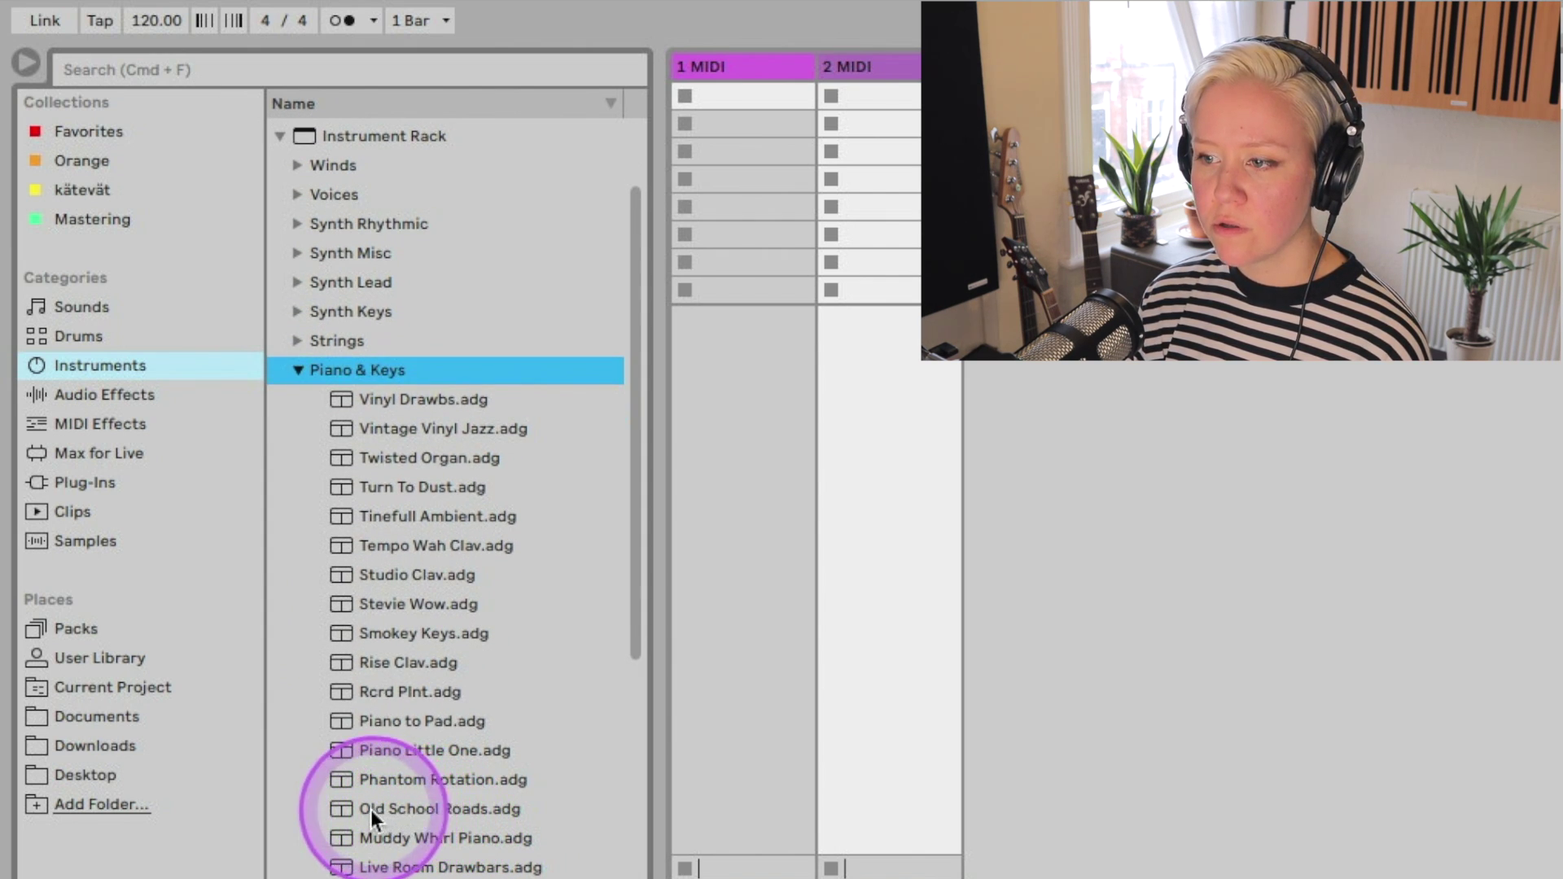
{"action": "left_click", "coordinate": [427, 809]}
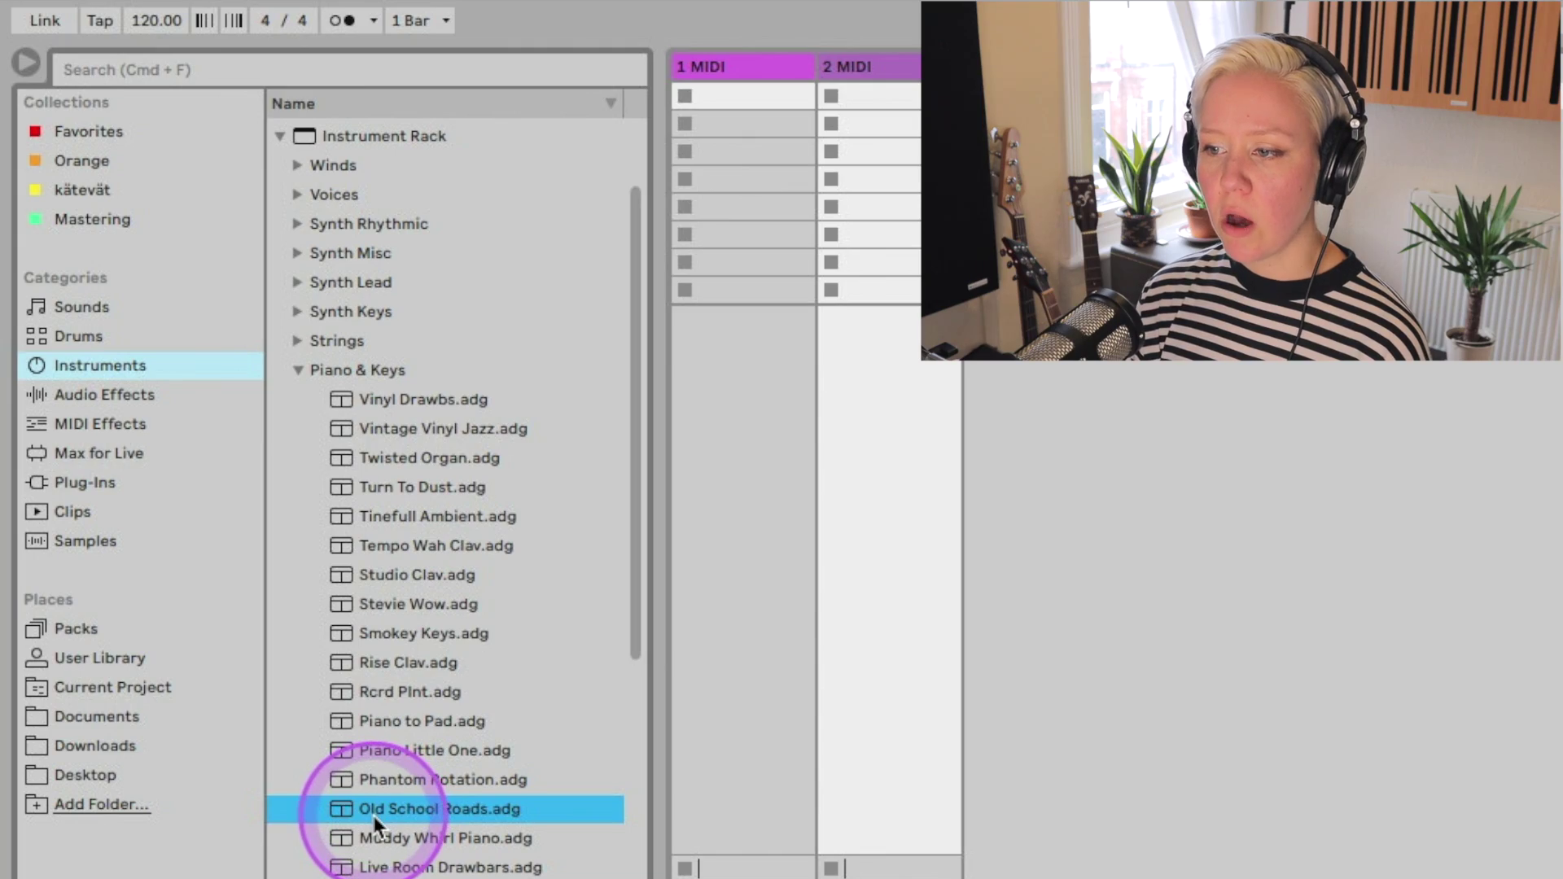
{"action": "left_click_drag", "start_coordinate": [374, 815], "coordinate": [870, 154]}
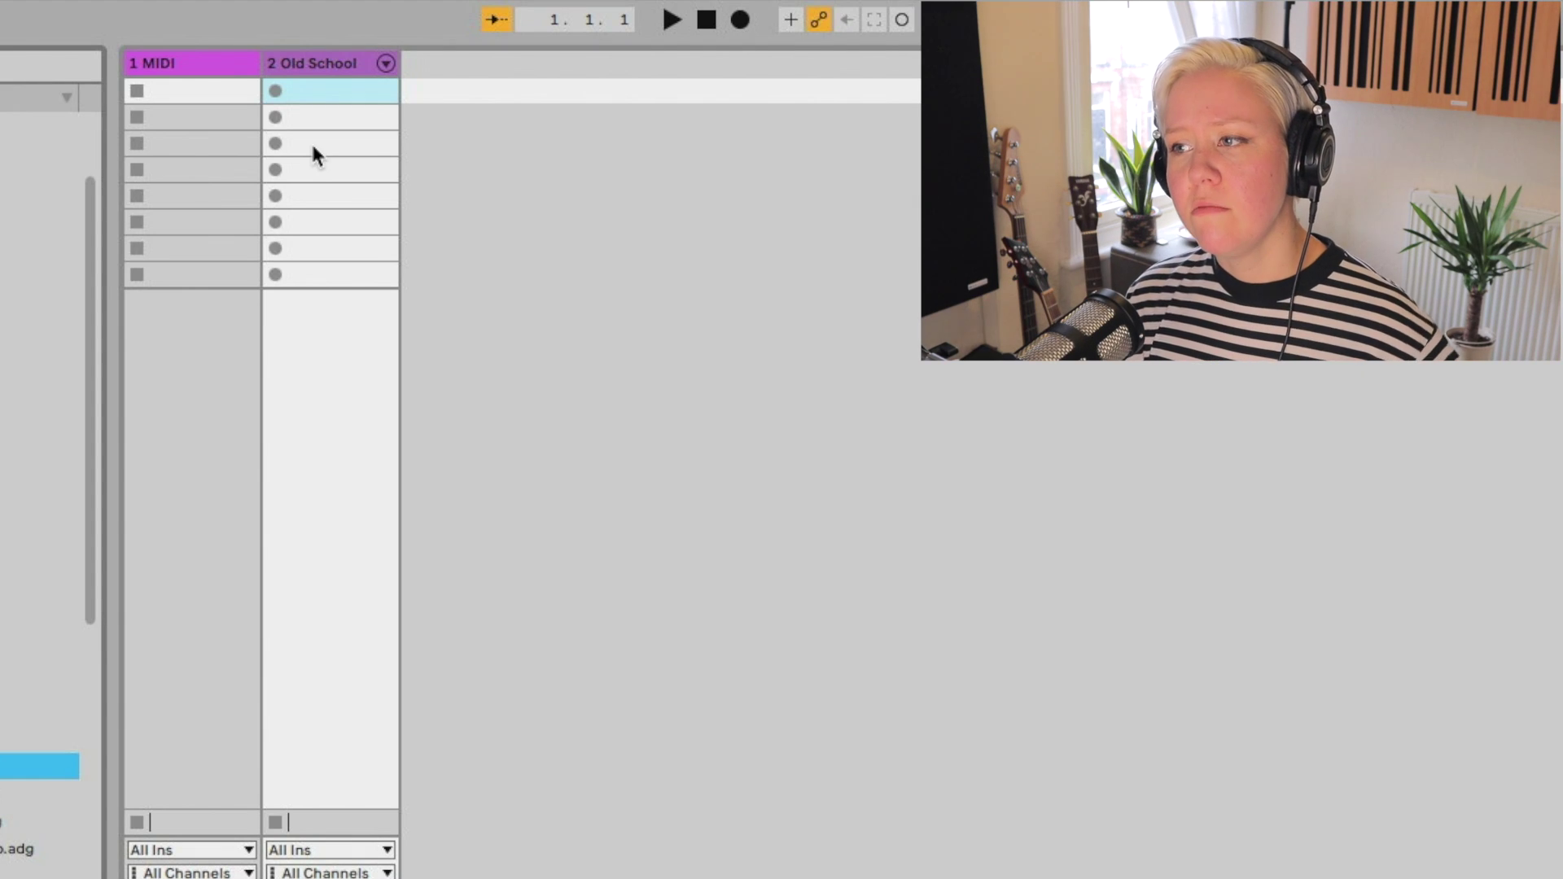
{"action": "left_click", "coordinate": [319, 122]}
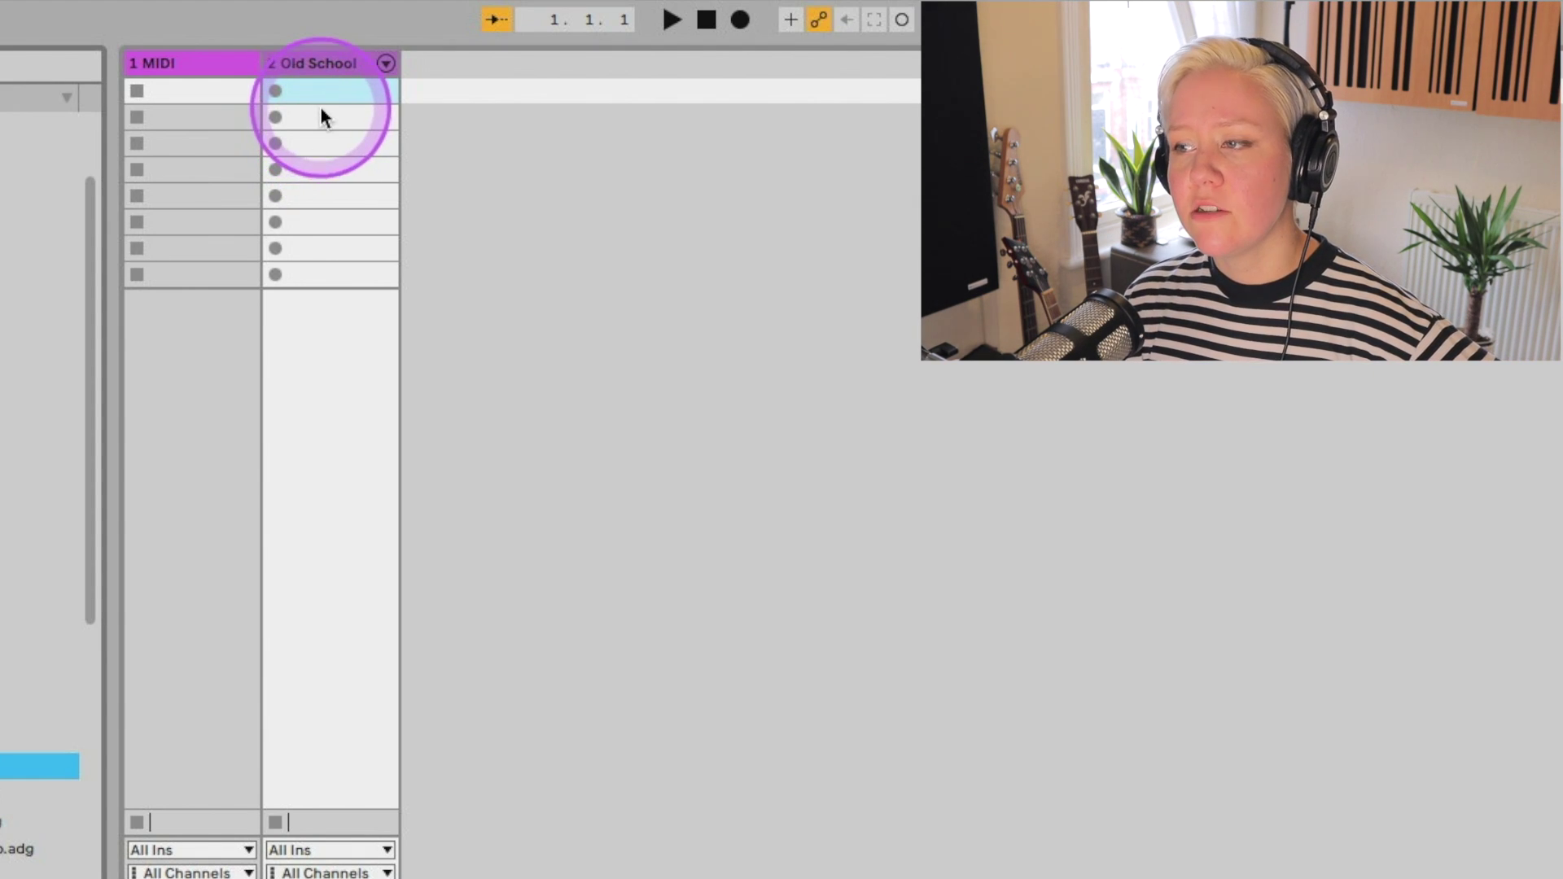
{"action": "left_click", "coordinate": [333, 222]}
{"action": "left_click", "coordinate": [329, 272]}
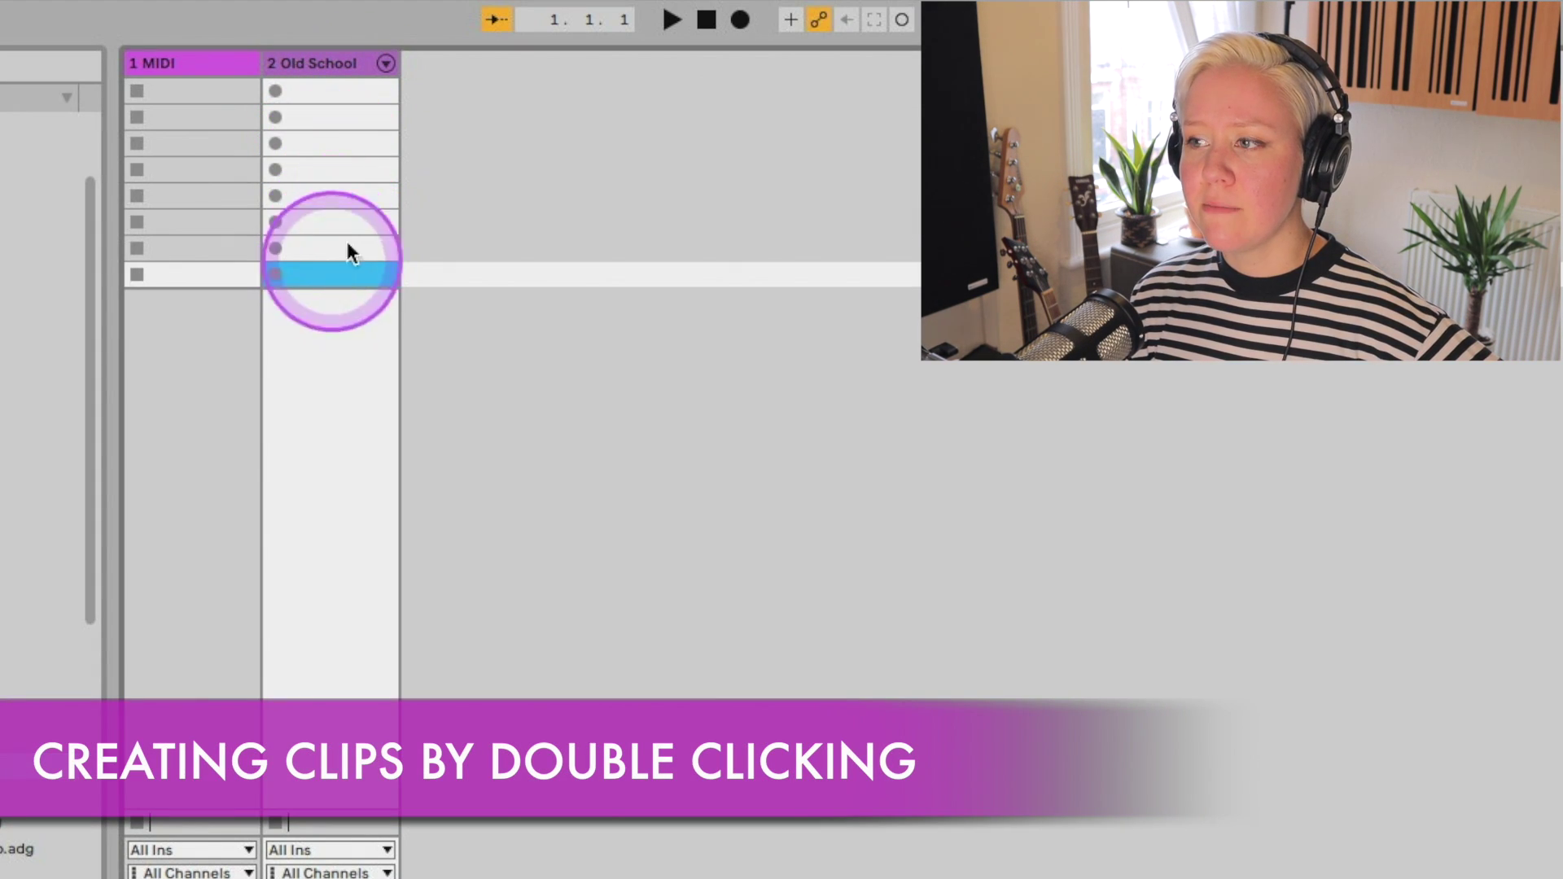
{"action": "left_click", "coordinate": [337, 195]}
{"action": "left_click", "coordinate": [364, 121]}
Create a one-bar MIDI clip at bar 19 on the Old School Roads track in Arrangement View and remove it.
{"action": "key", "text": "Tab"}
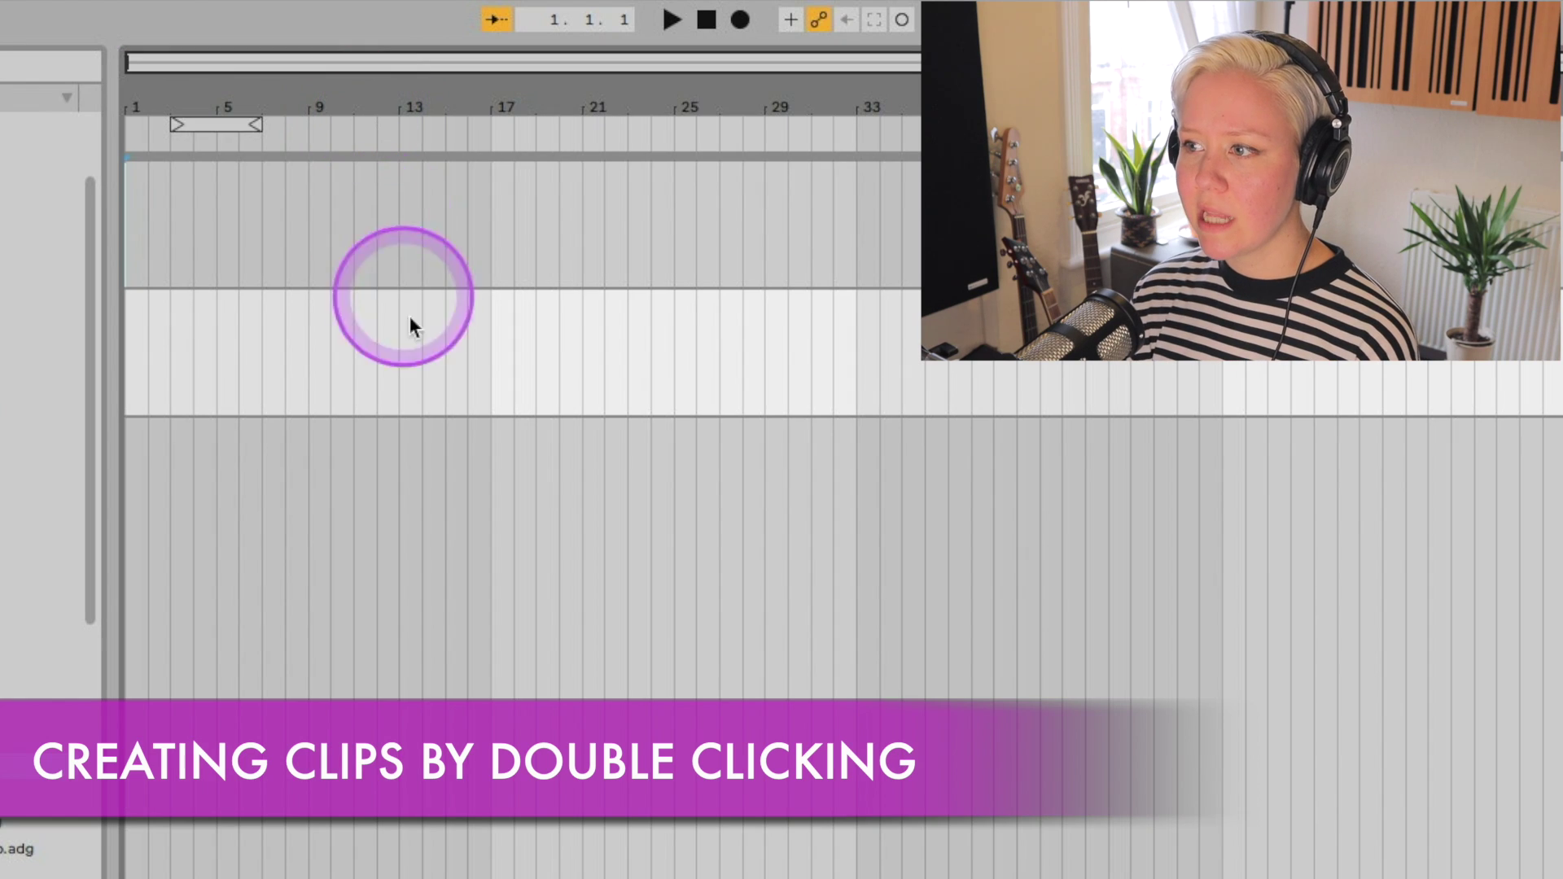
{"action": "left_click", "coordinate": [377, 345]}
{"action": "left_click", "coordinate": [553, 349]}
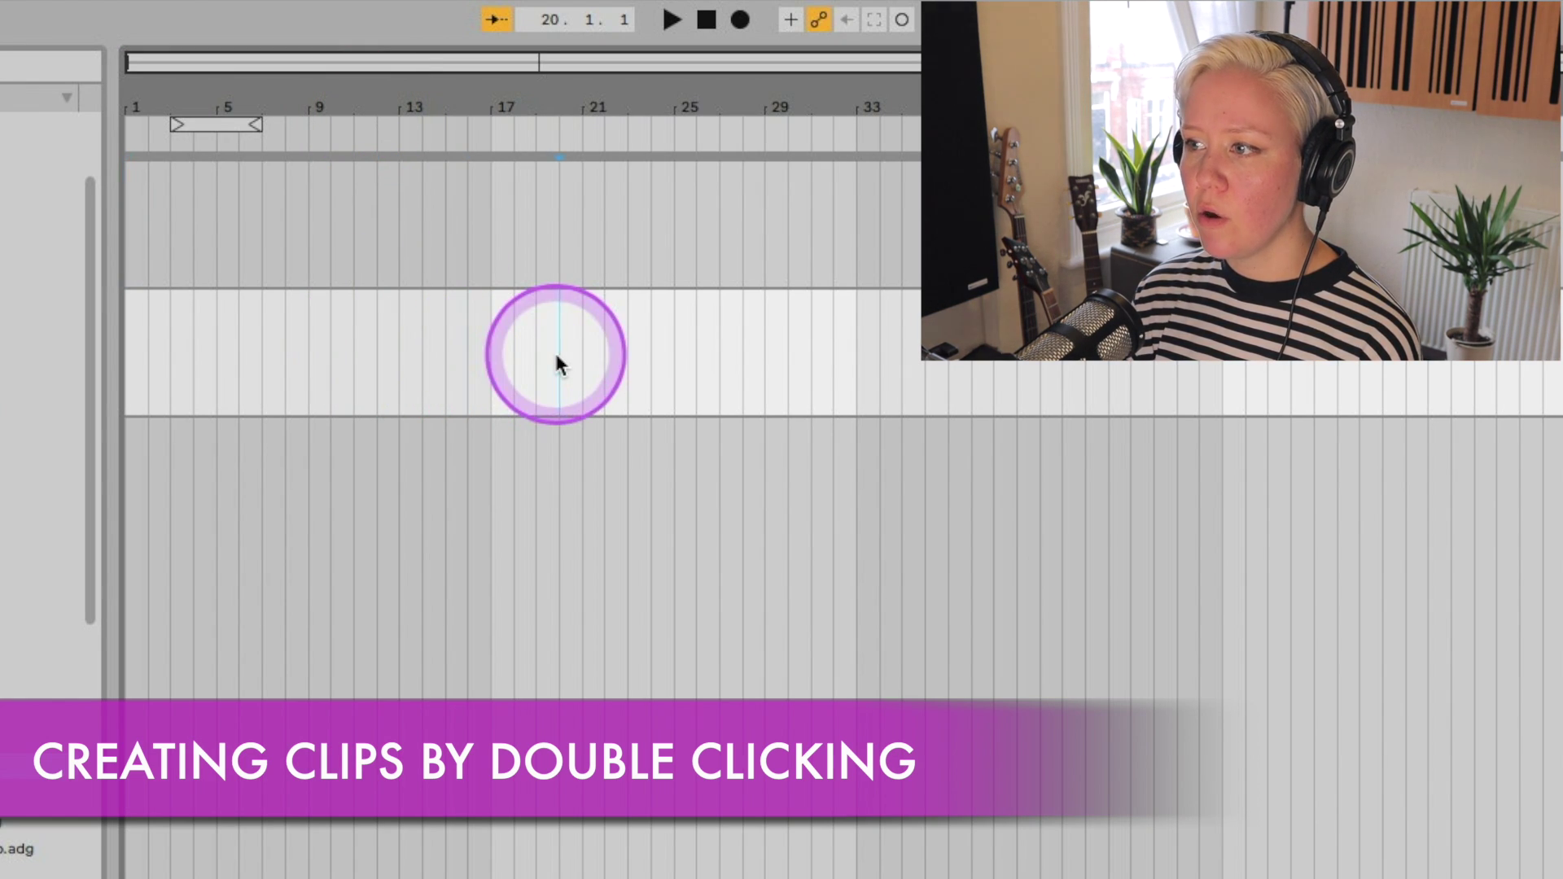
{"action": "double_click", "coordinate": [549, 350]}
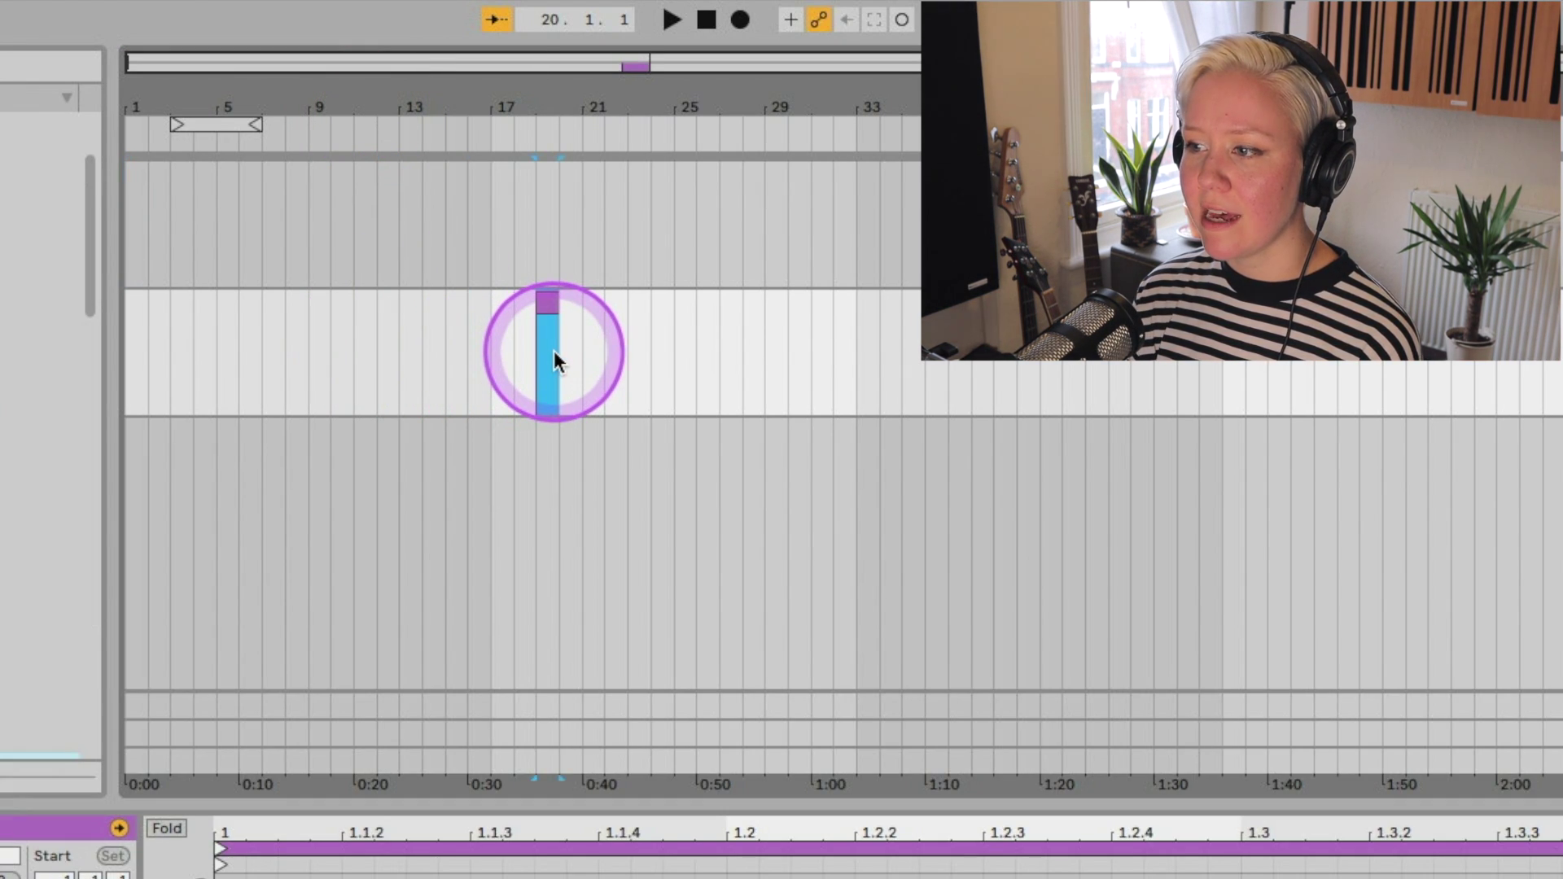
{"action": "left_click", "coordinate": [541, 307]}
Return to Session View and create an empty MIDI clip in the second slot of the Old School Roads track.
{"action": "key", "text": "Tab"}
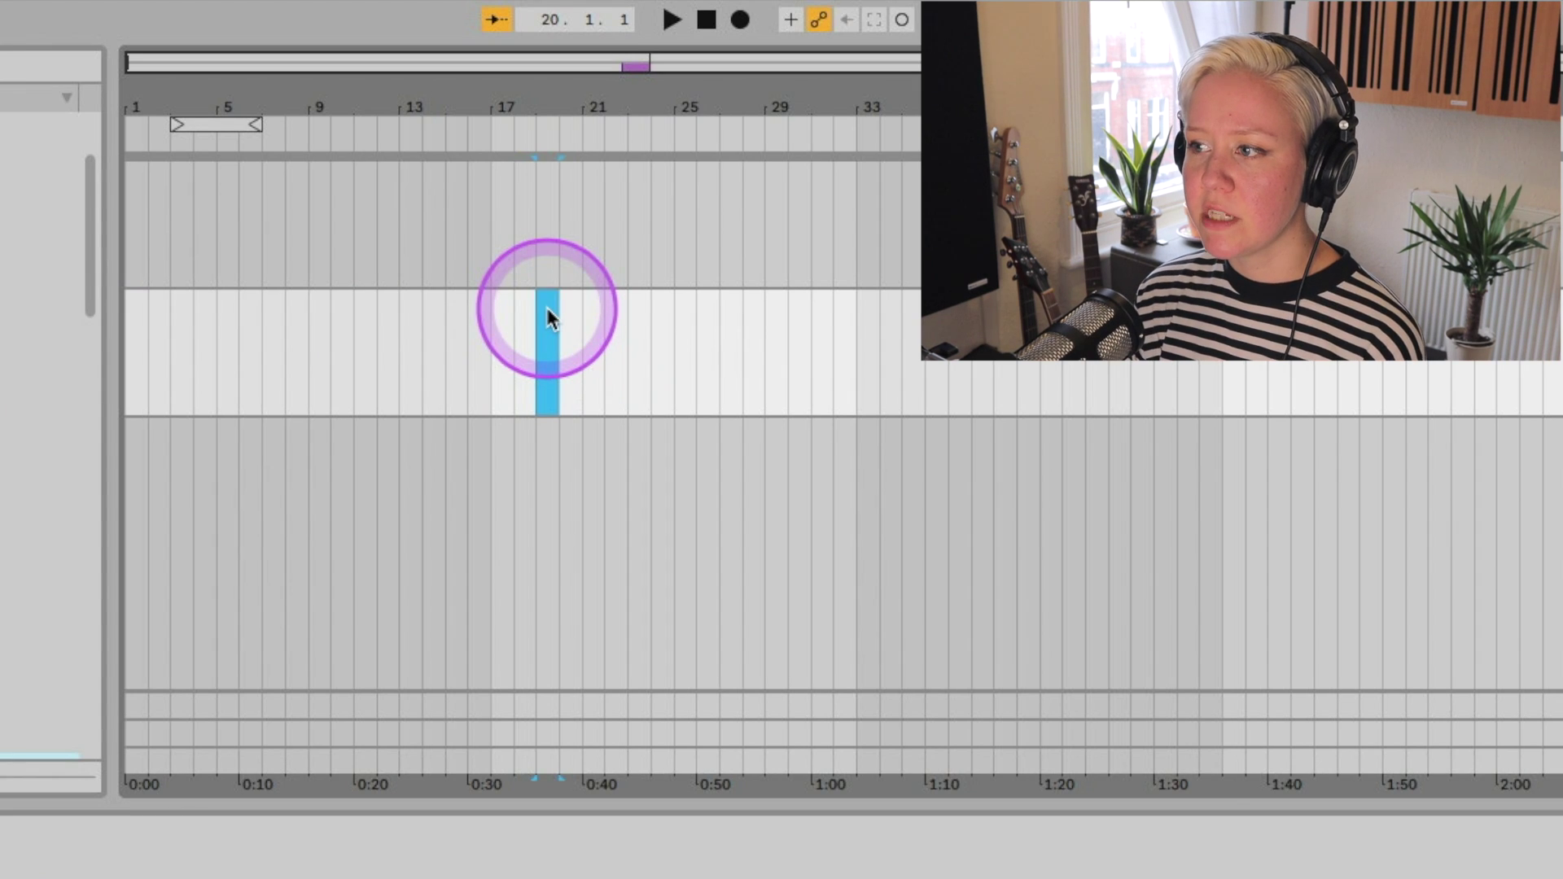
{"action": "left_click", "coordinate": [324, 195]}
{"action": "left_click", "coordinate": [326, 143]}
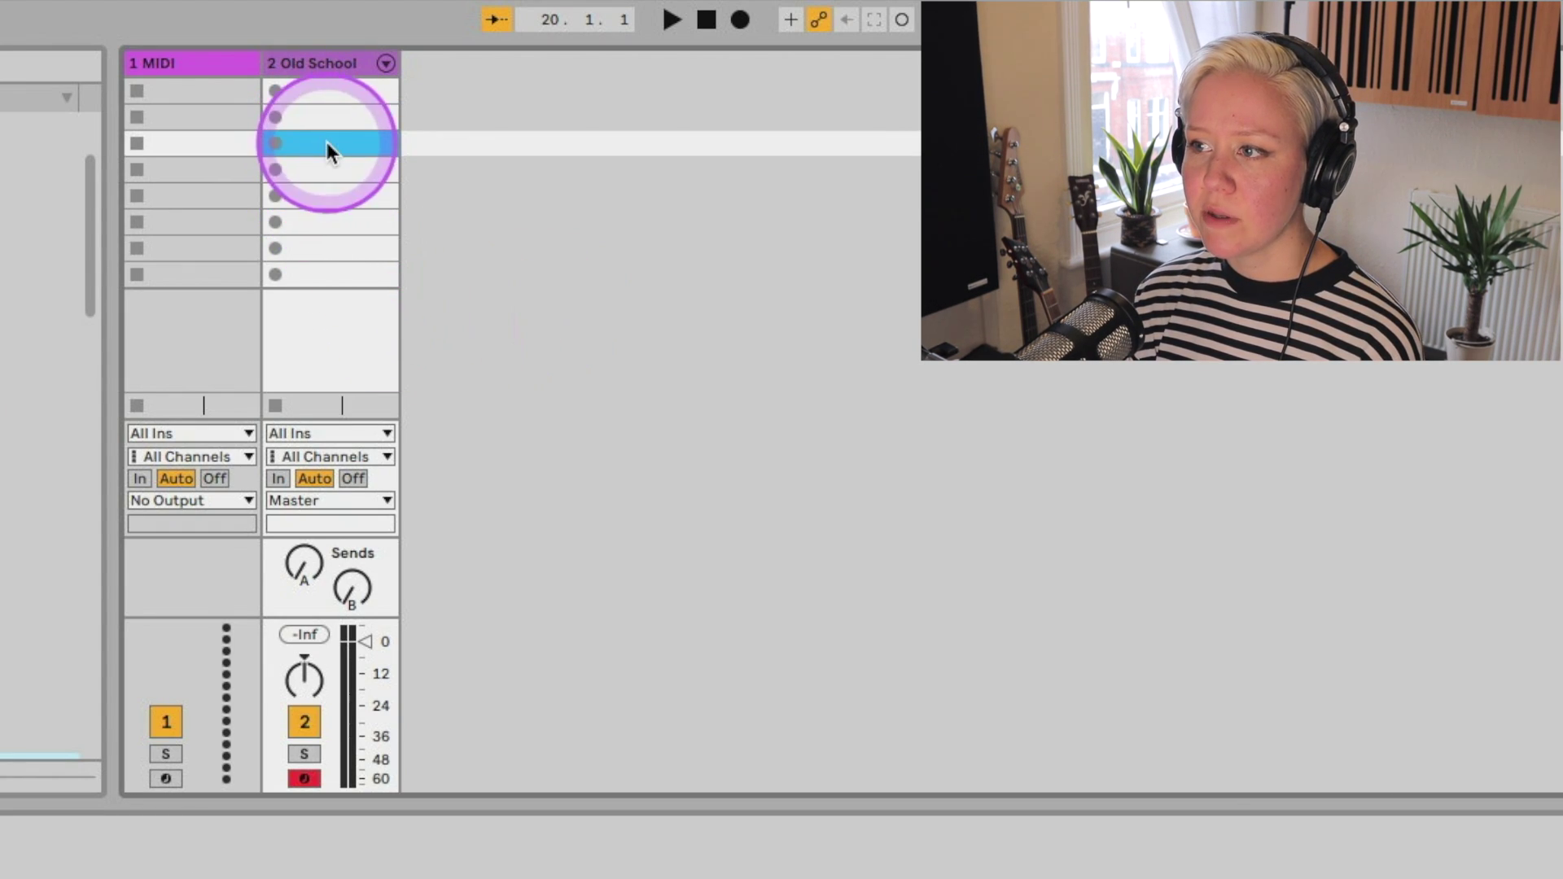
{"action": "double_click", "coordinate": [327, 120]}
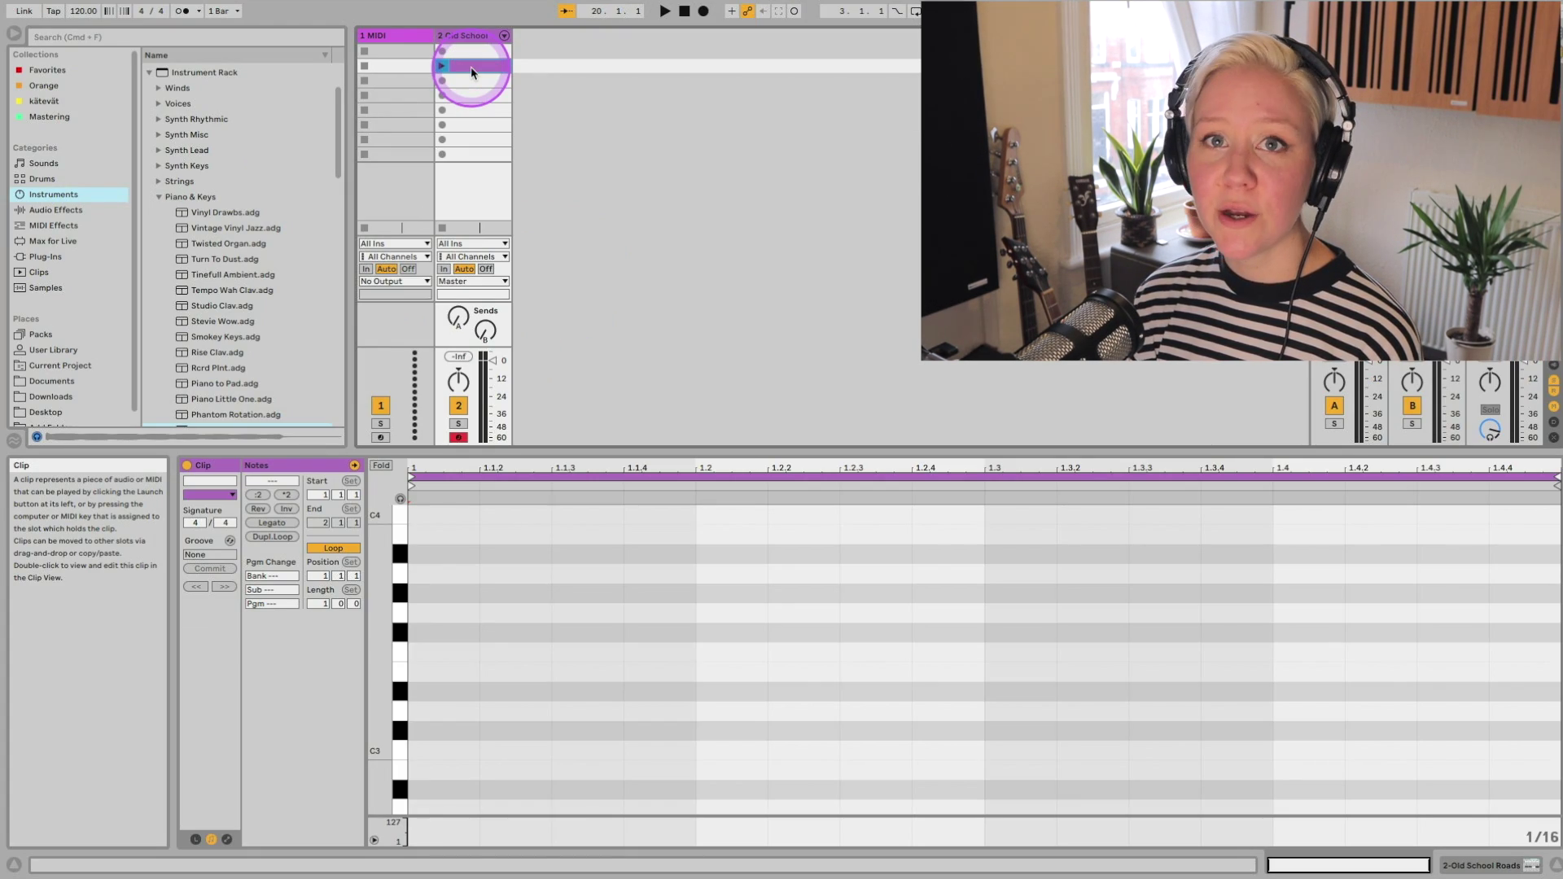
Enlarge the MIDI note editor and add sixteenth notes E3 on beat 1, F#3 on beats 2 and 3, and B2 on beat 4.
{"action": "left_click_drag", "start_coordinate": [541, 450], "coordinate": [538, 291]}
{"action": "left_click", "coordinate": [752, 354]}
{"action": "left_click", "coordinate": [601, 627]}
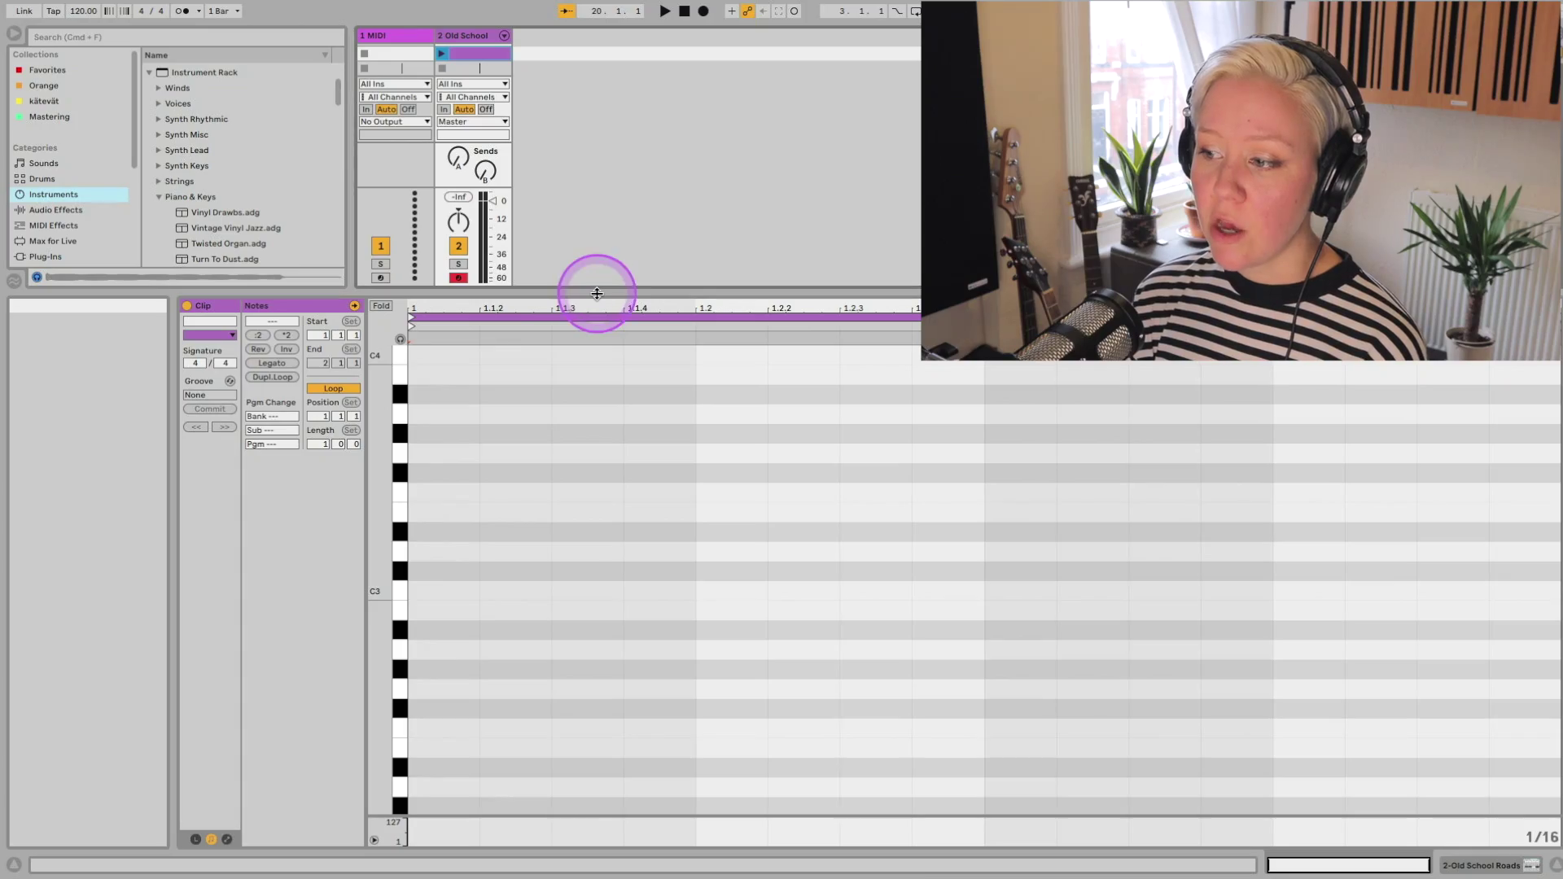
{"action": "left_click", "coordinate": [469, 508]}
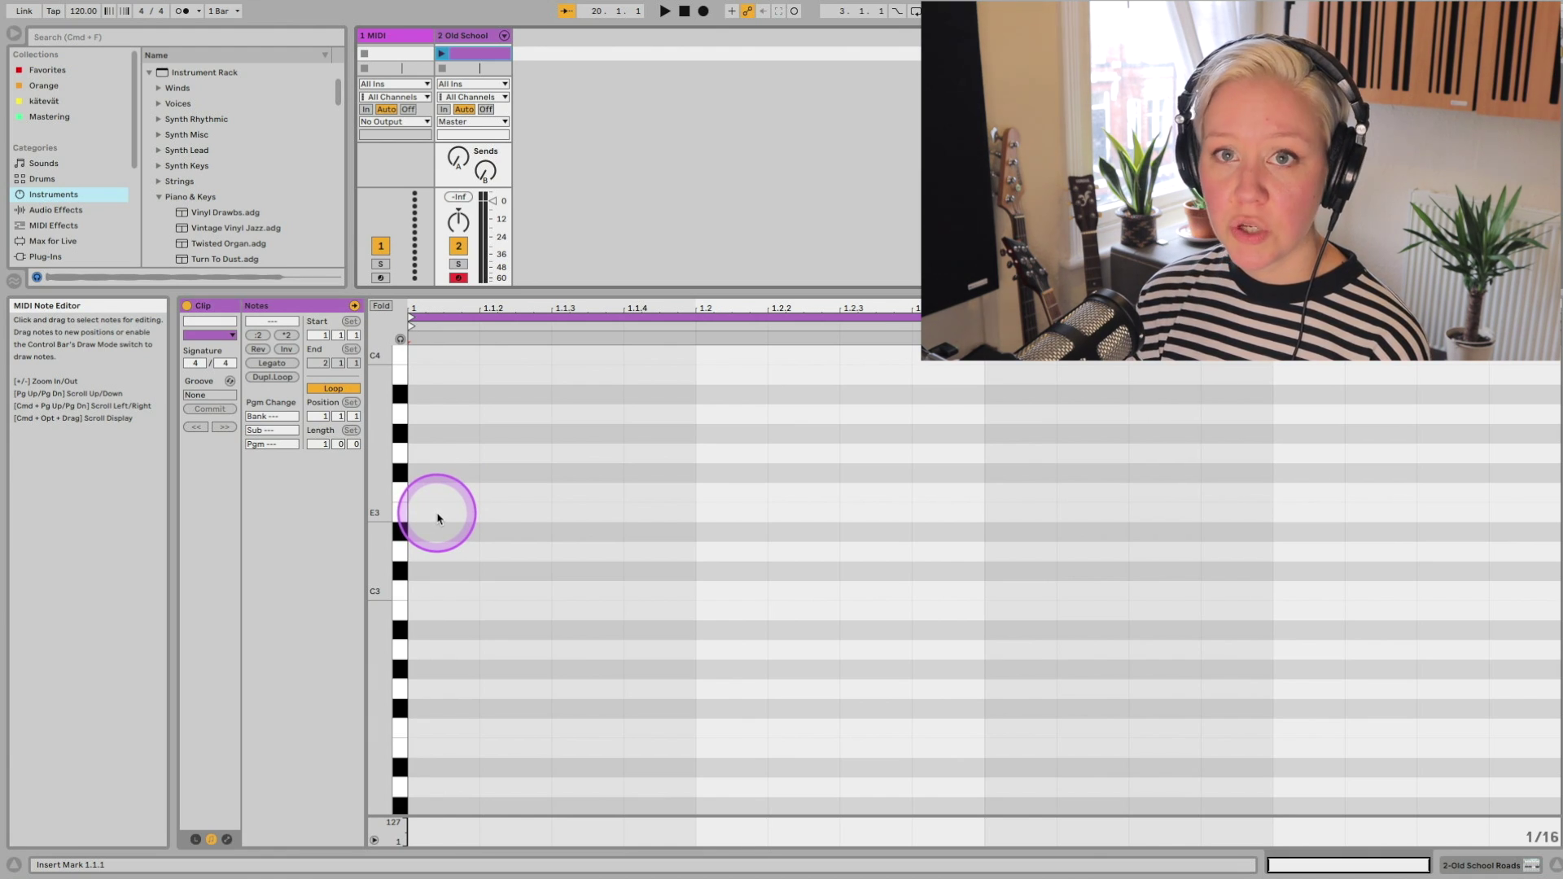
{"action": "double_click", "coordinate": [438, 518]}
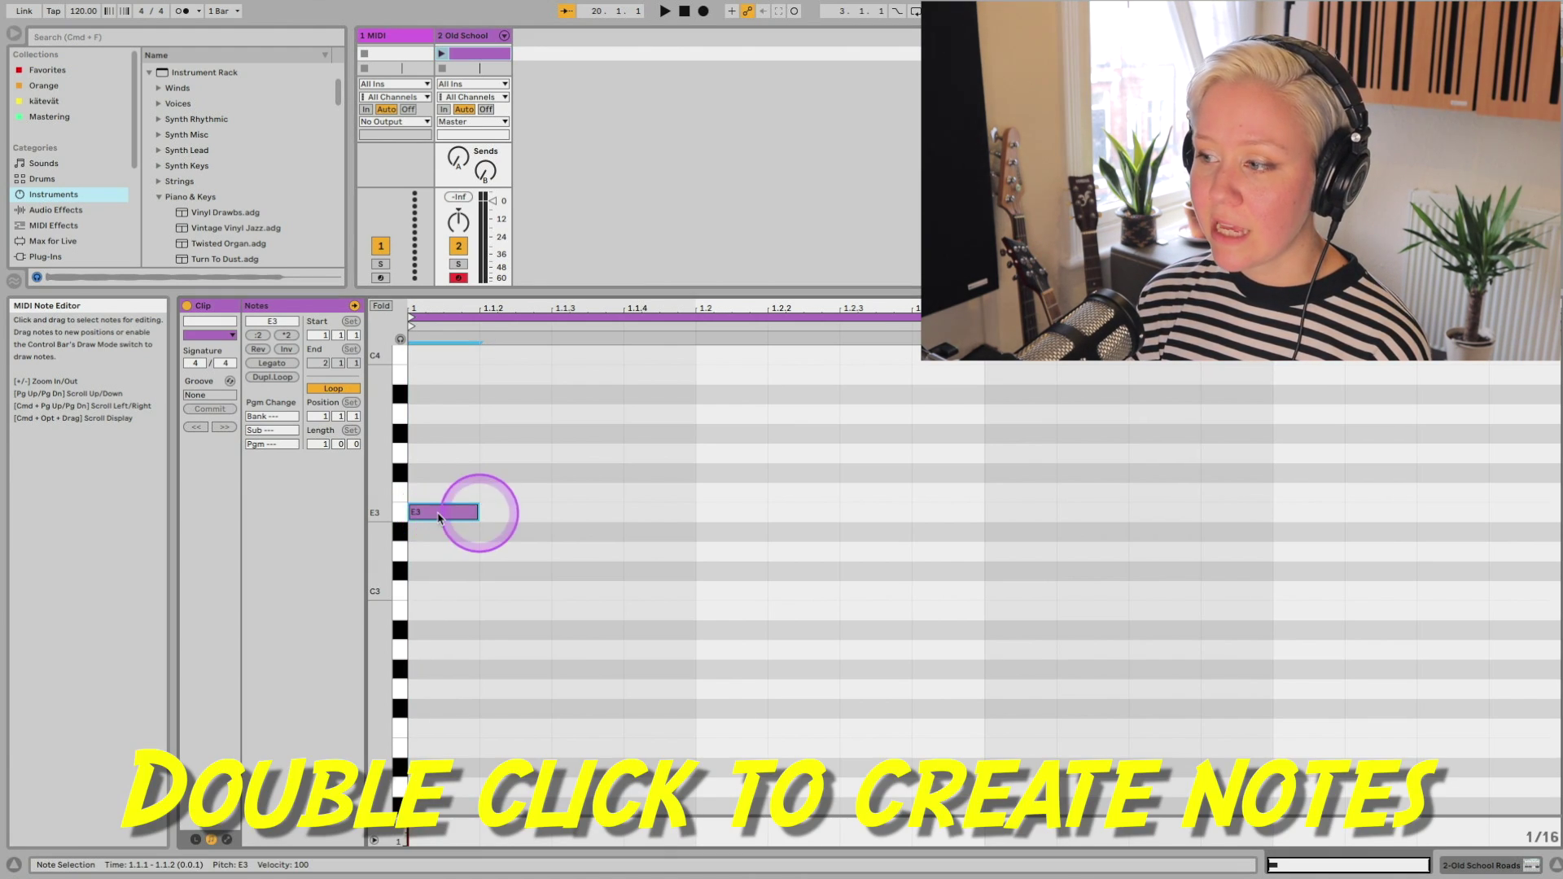
{"action": "double_click", "coordinate": [725, 473]}
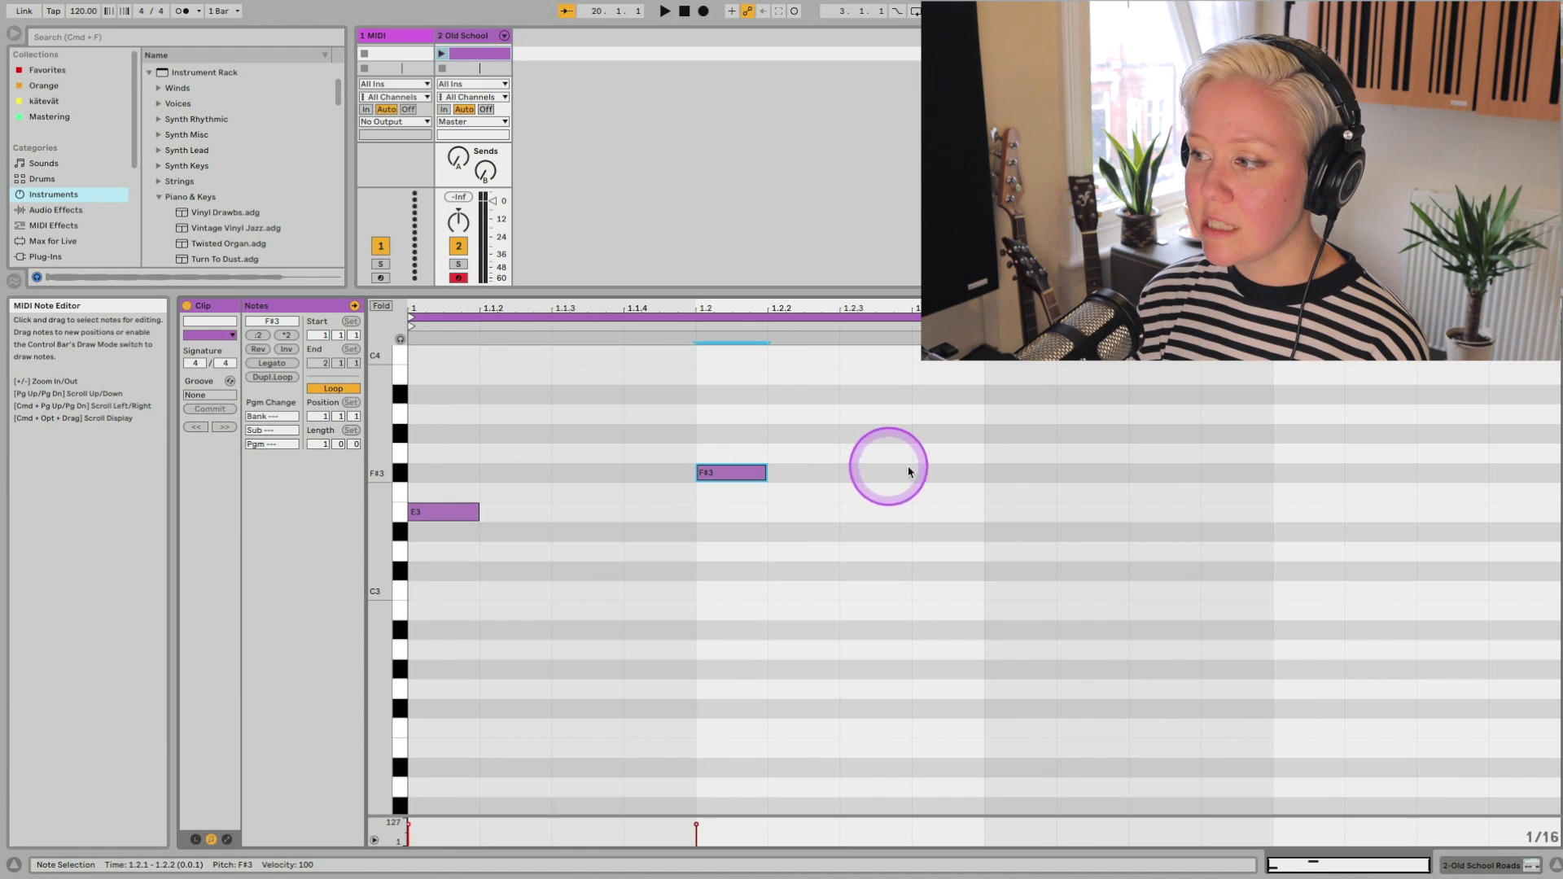
{"action": "double_click", "coordinate": [1042, 476]}
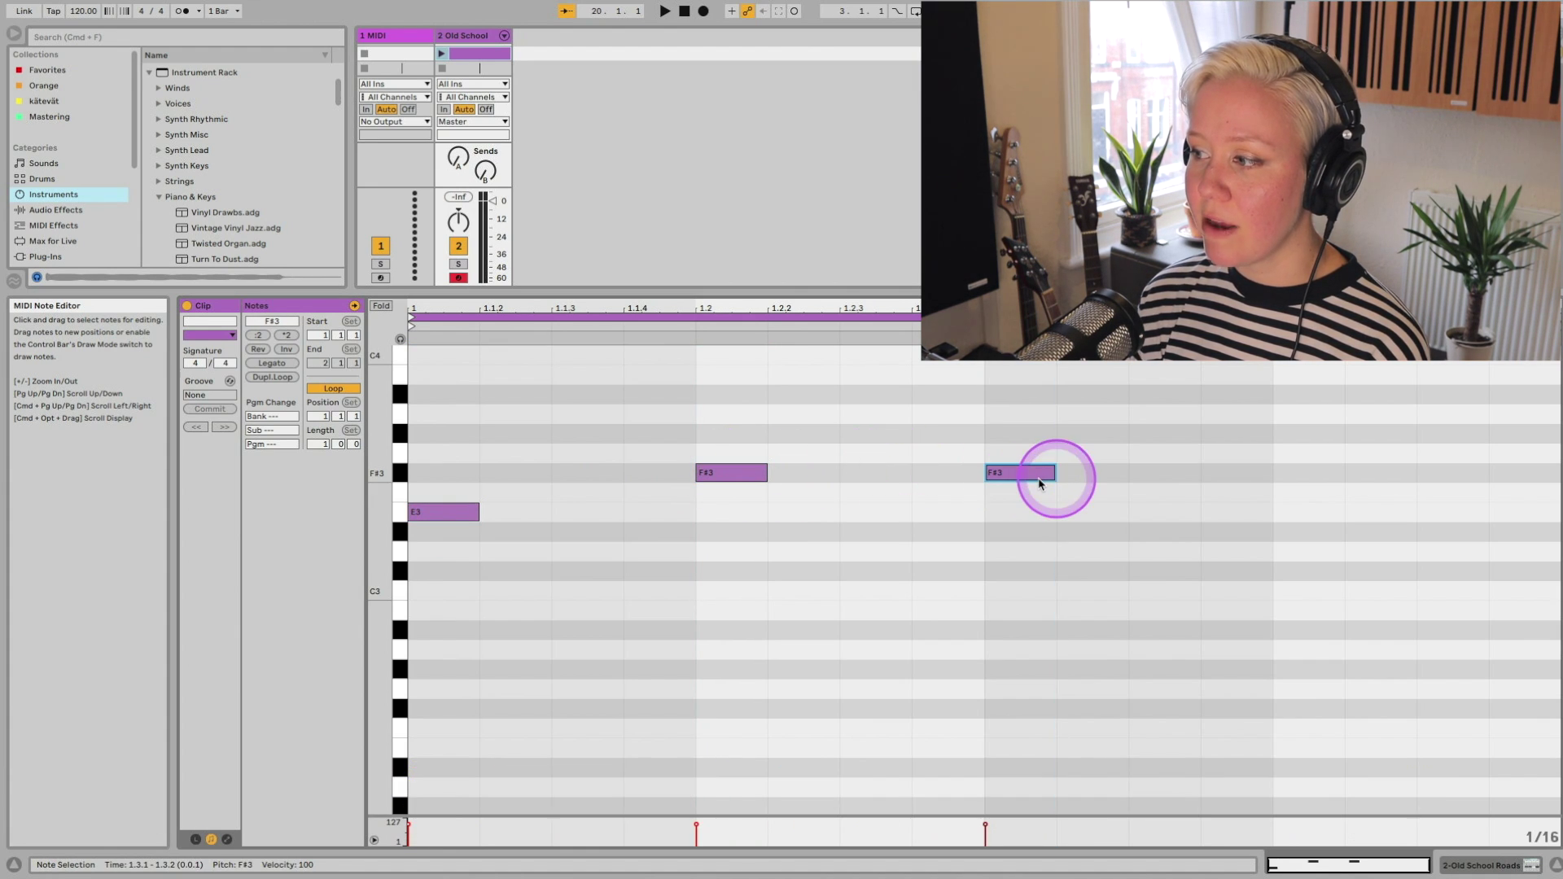
{"action": "double_click", "coordinate": [1299, 610]}
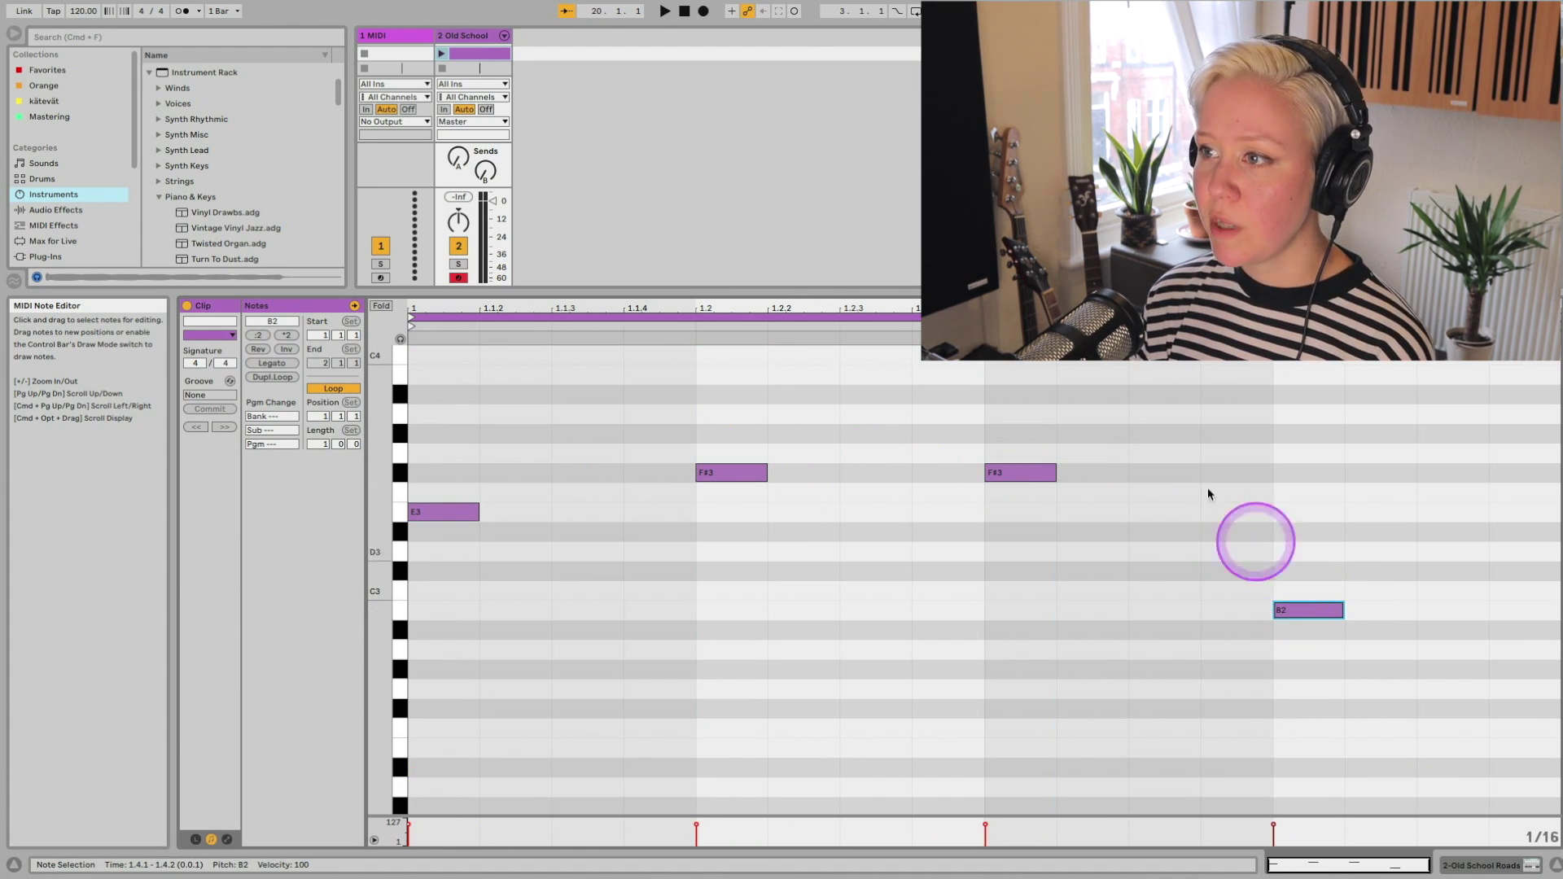
Launch the Old School Roads clip to hear it, and move its second F#3 note to 1.3.3.
{"action": "left_click", "coordinate": [442, 54]}
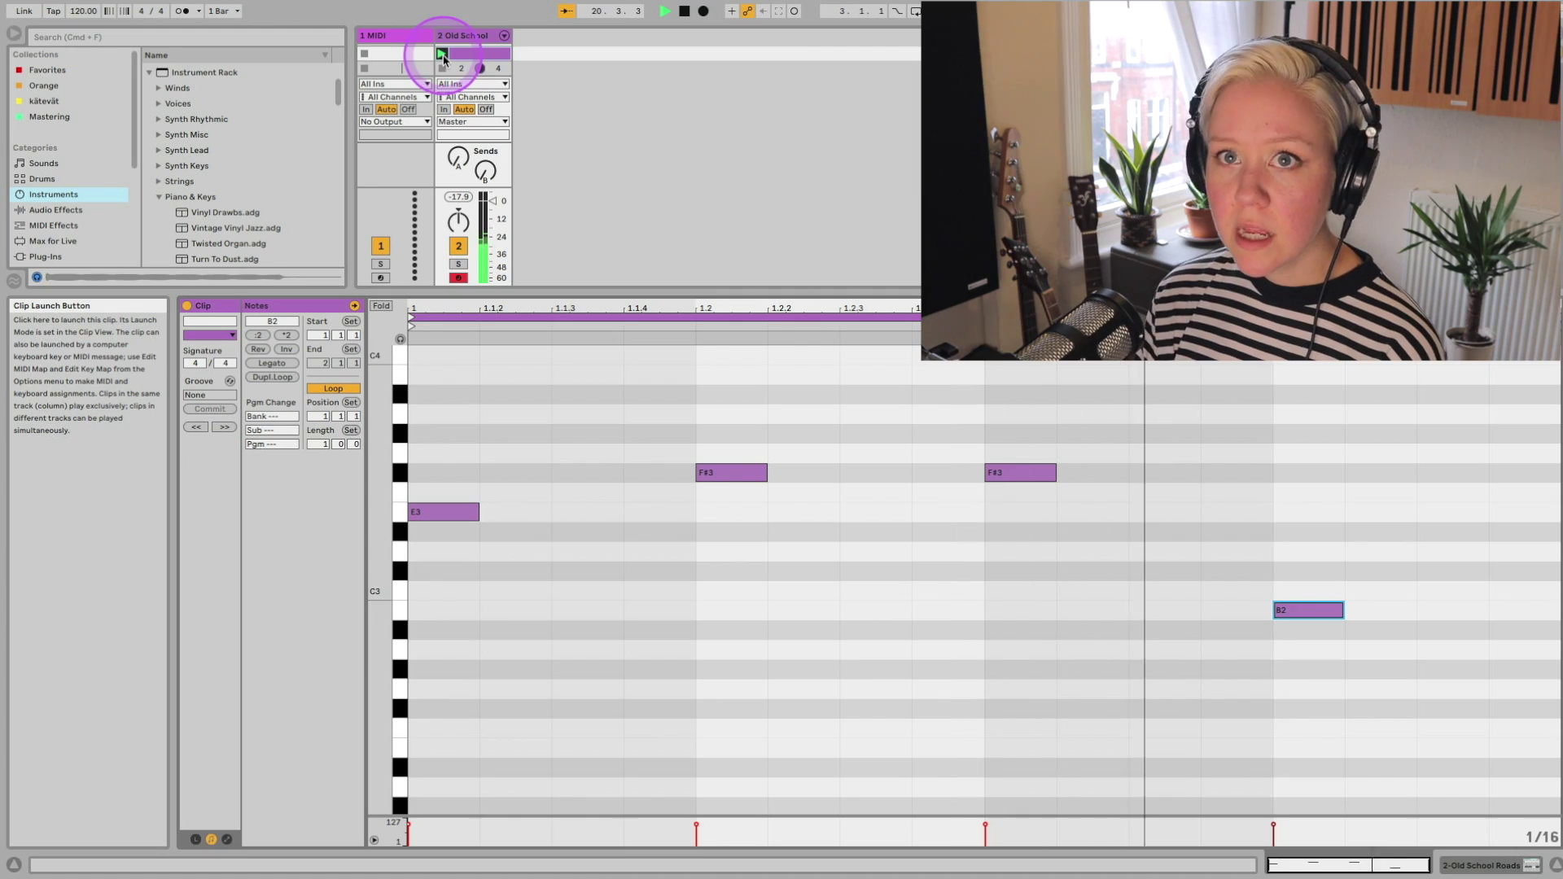
{"action": "left_click", "coordinate": [883, 336]}
{"action": "left_click_drag", "start_coordinate": [1005, 472], "coordinate": [1149, 472]}
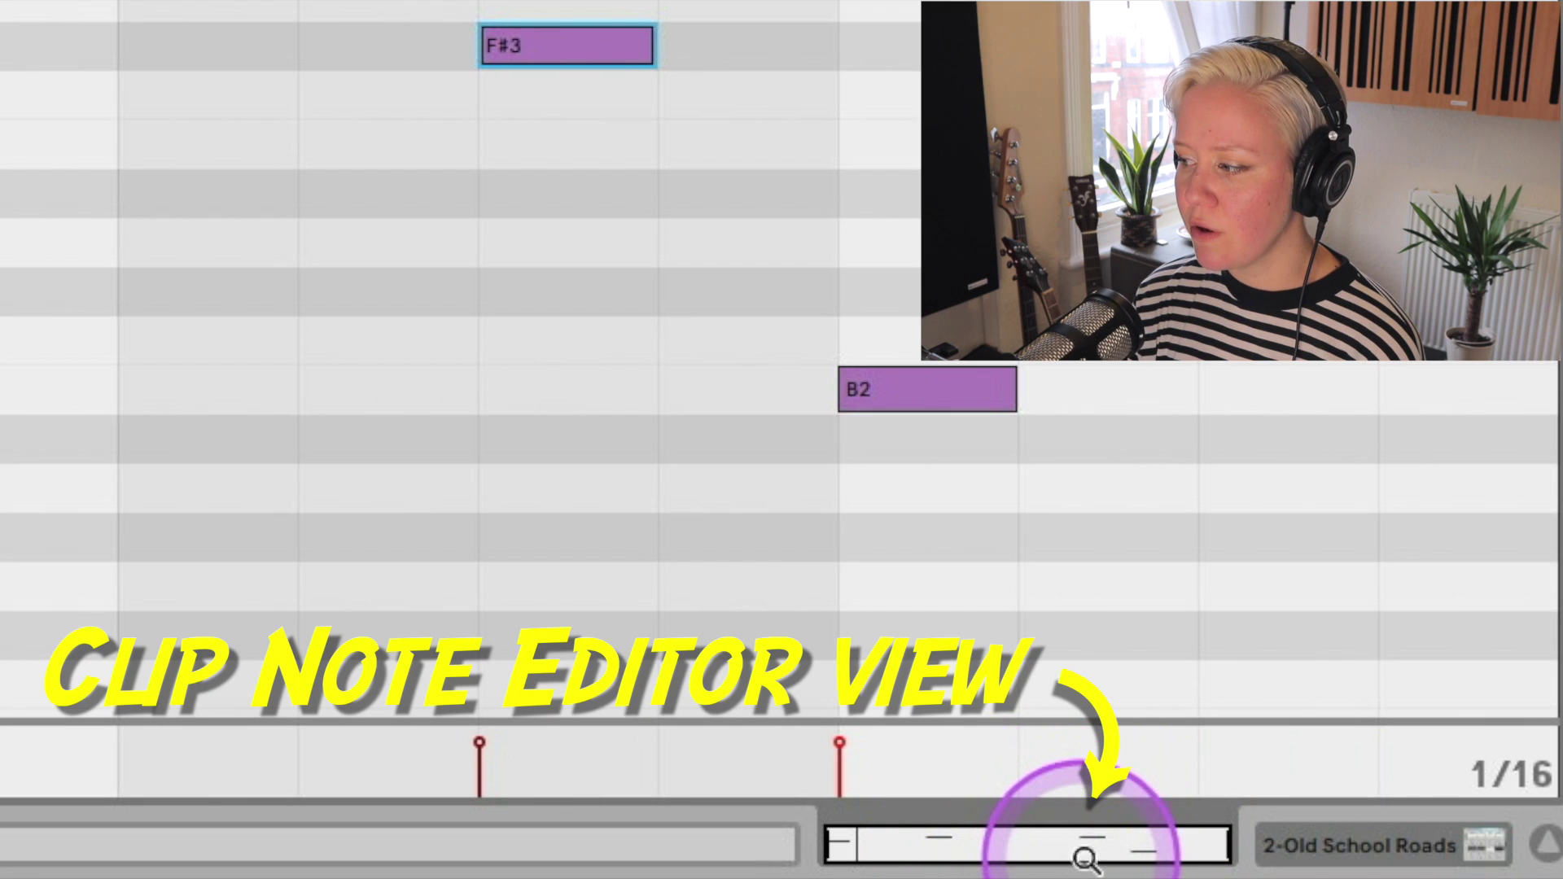
Open the Device View of the Old School Roads track and show the rack's chain list and contained devices.
{"action": "left_click", "coordinate": [1377, 847]}
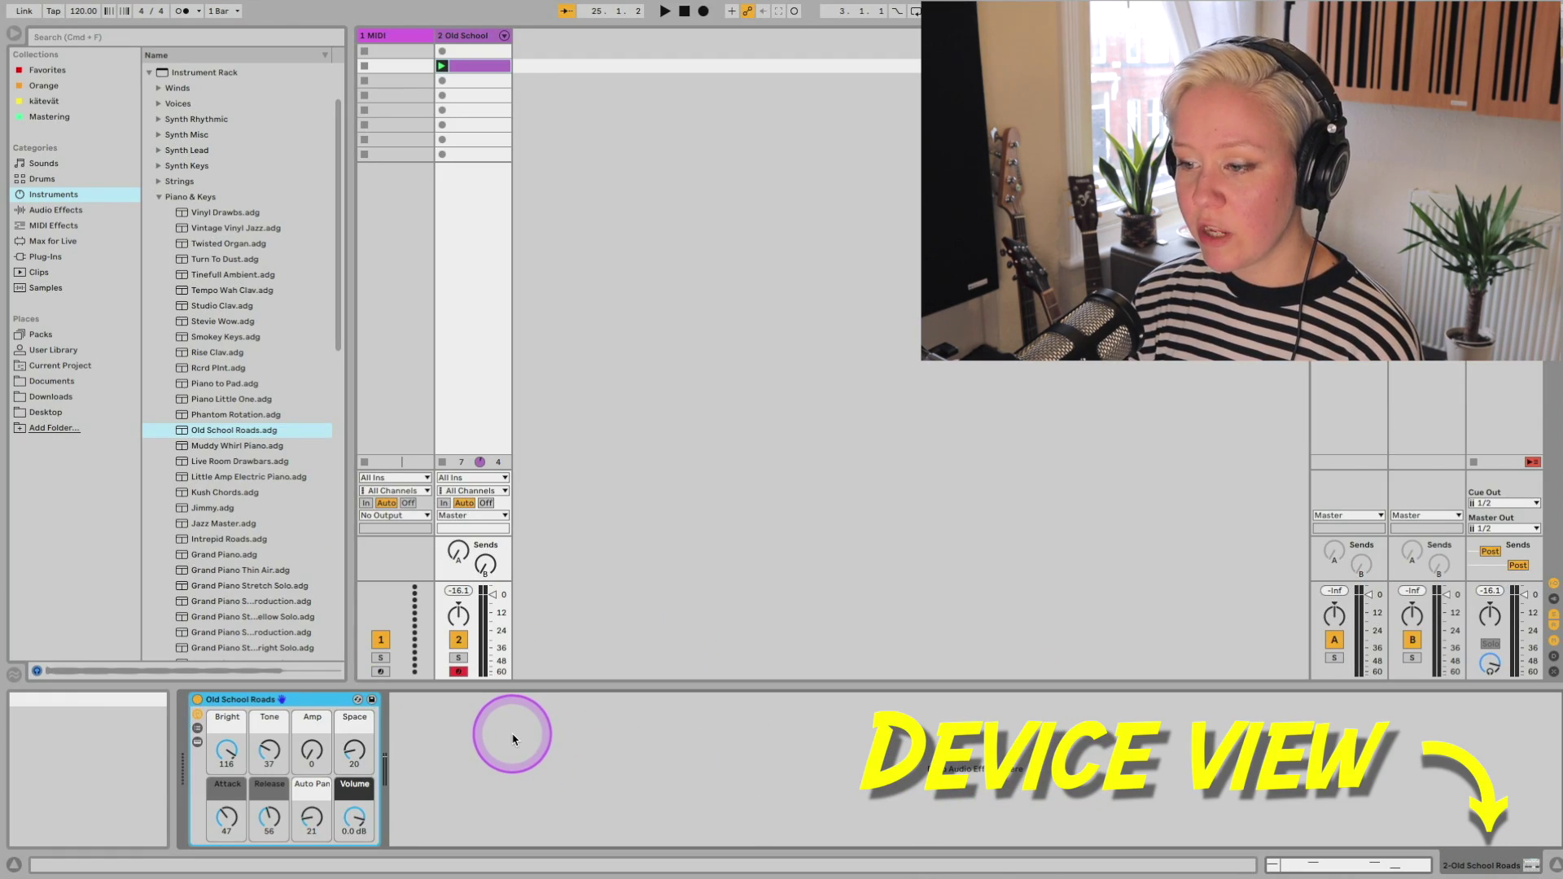
{"action": "left_click", "coordinate": [300, 706]}
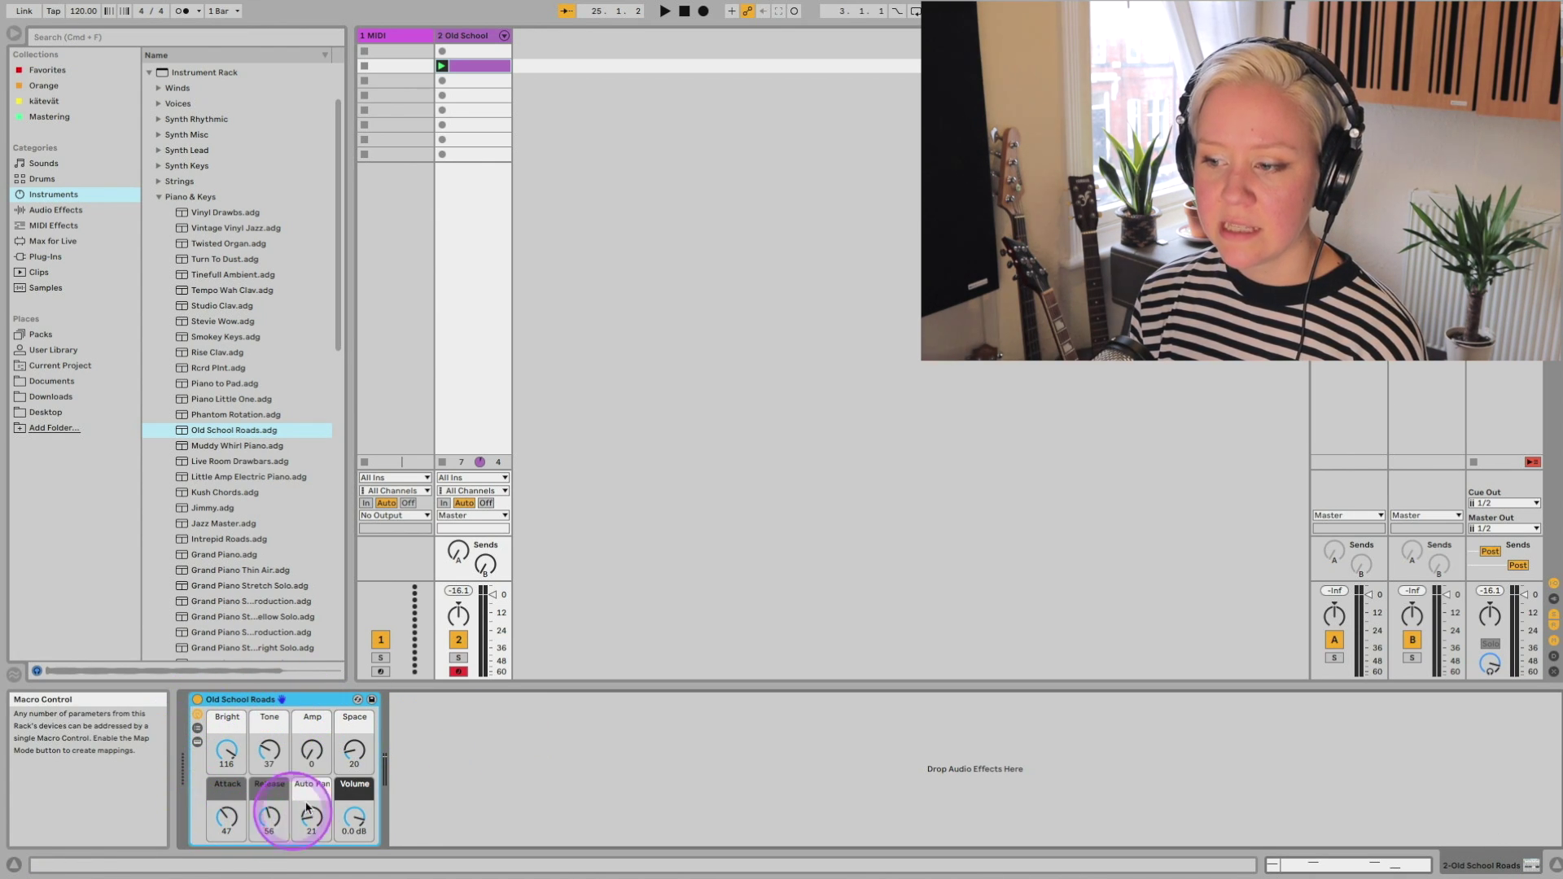
{"action": "left_click", "coordinate": [198, 728]}
{"action": "left_click", "coordinate": [198, 742]}
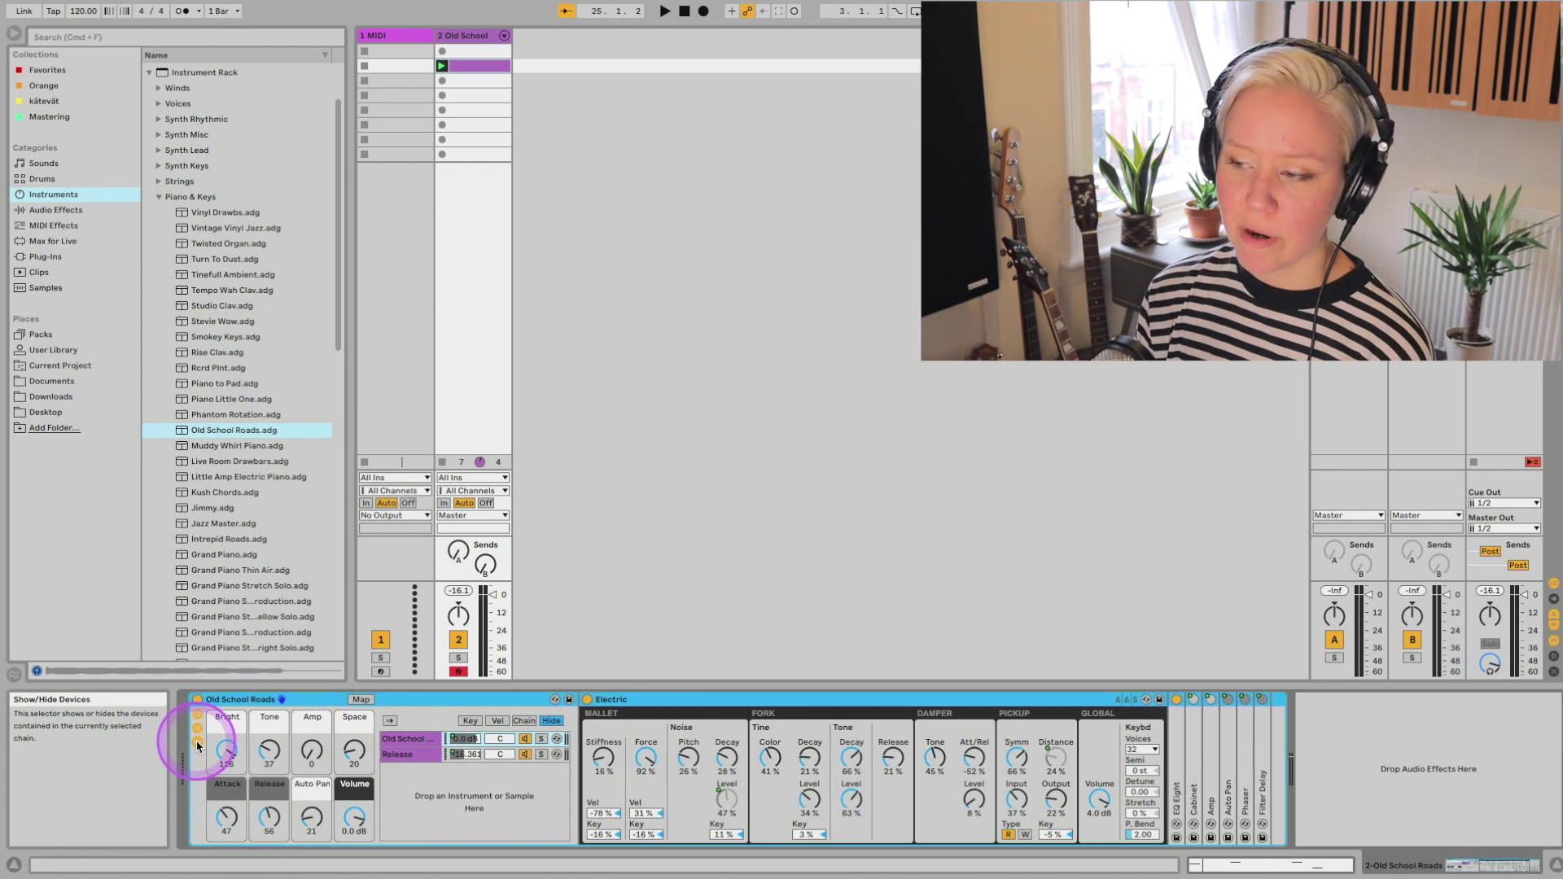
Select the Electric device in the Old School Roads rack and set its mallet Stiffness to 75 %.
{"action": "left_click", "coordinate": [647, 700]}
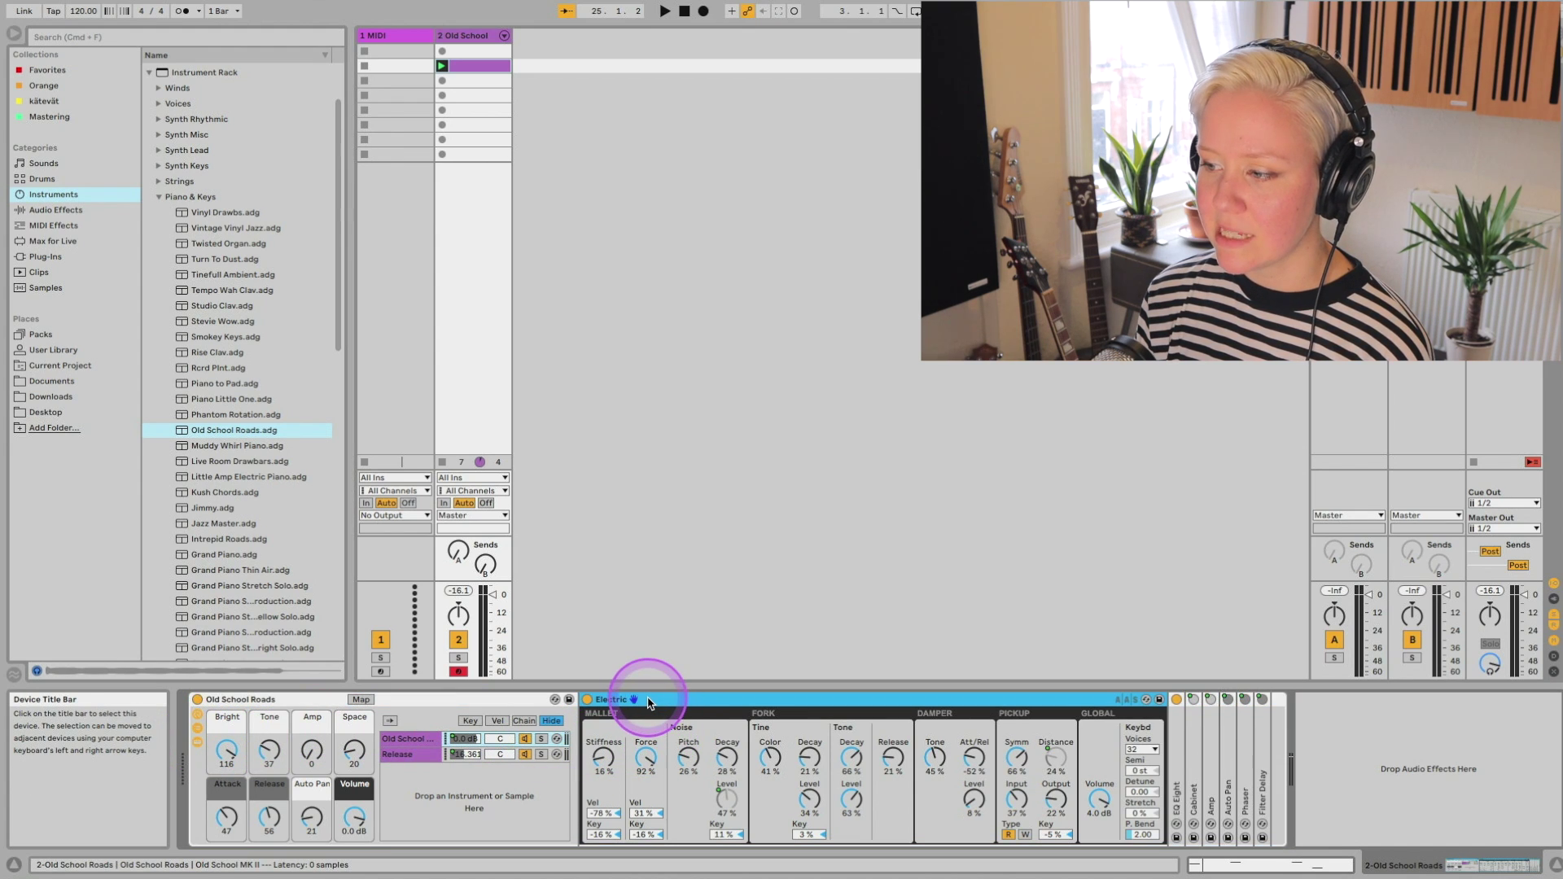
{"action": "left_click", "coordinate": [602, 757]}
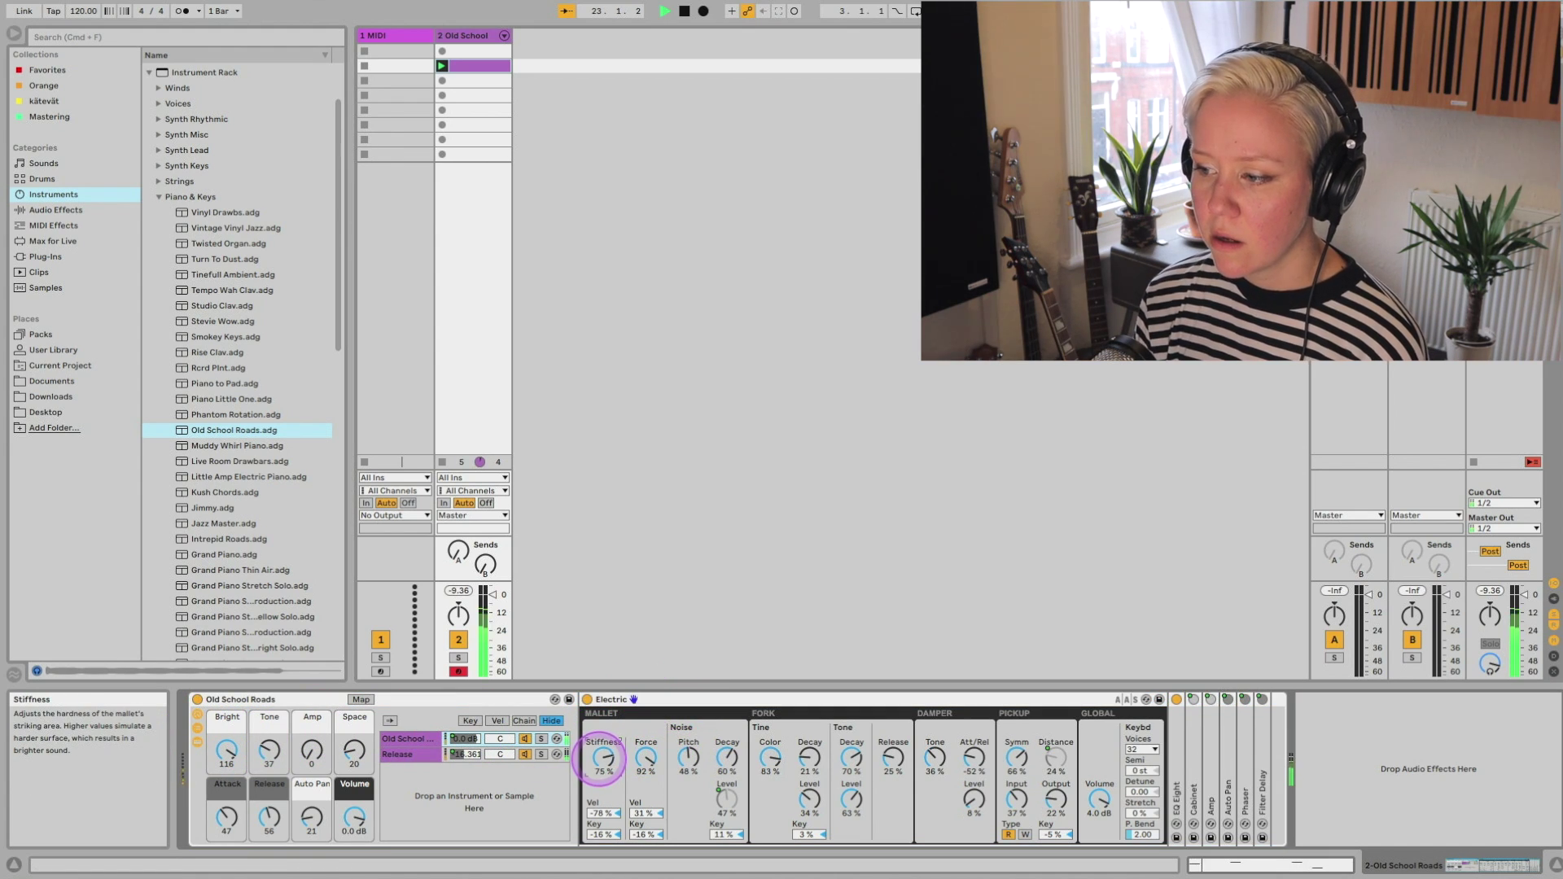
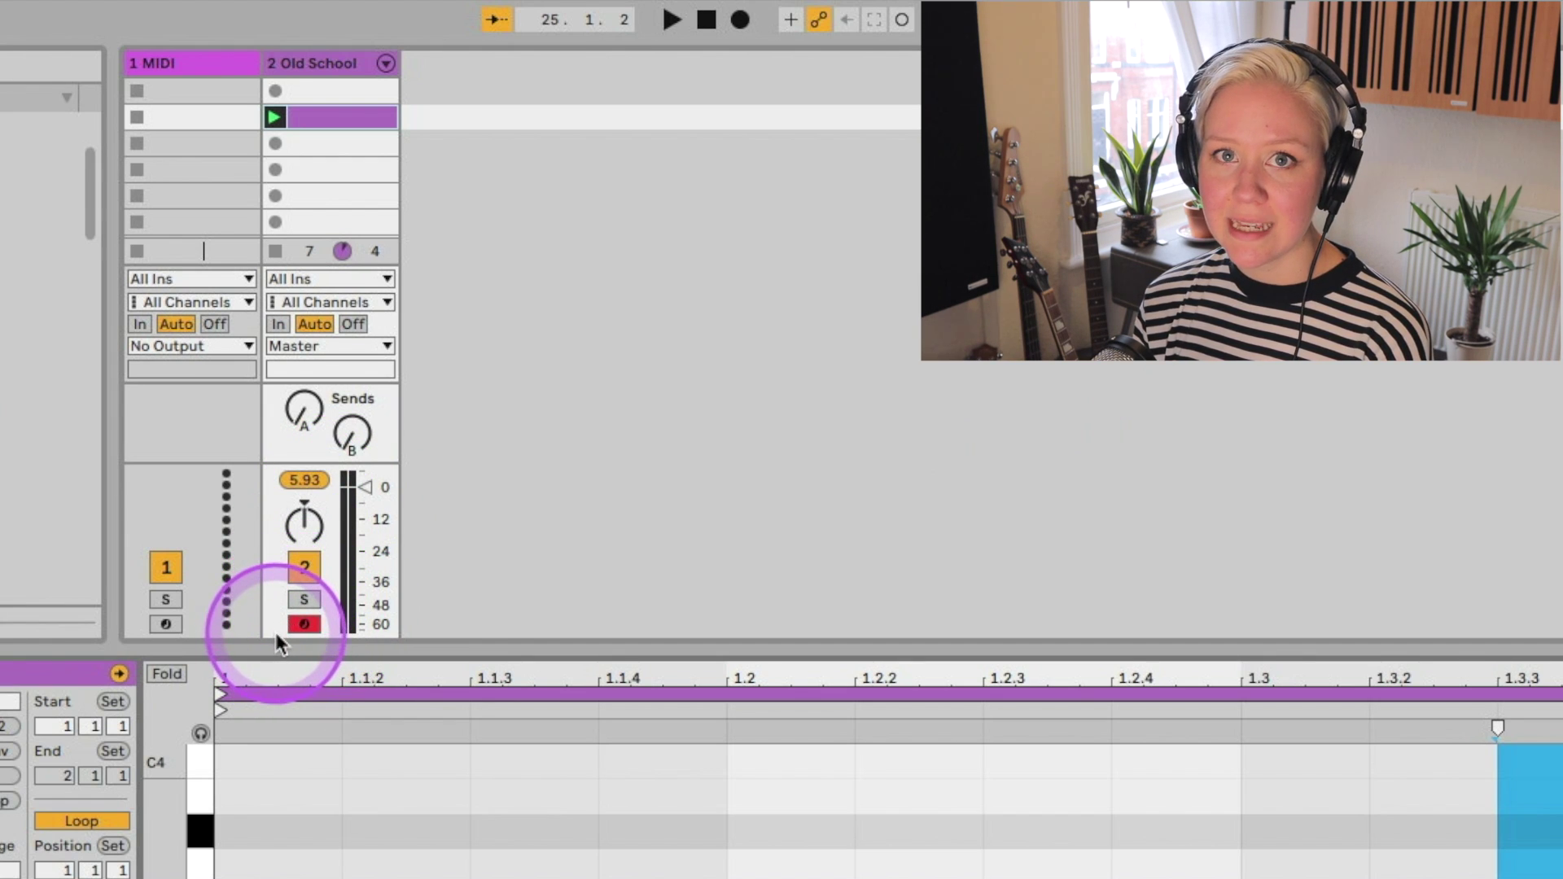
Toggle recording arm on the Old School Roads track off and back on several times.
{"action": "left_click", "coordinate": [303, 625]}
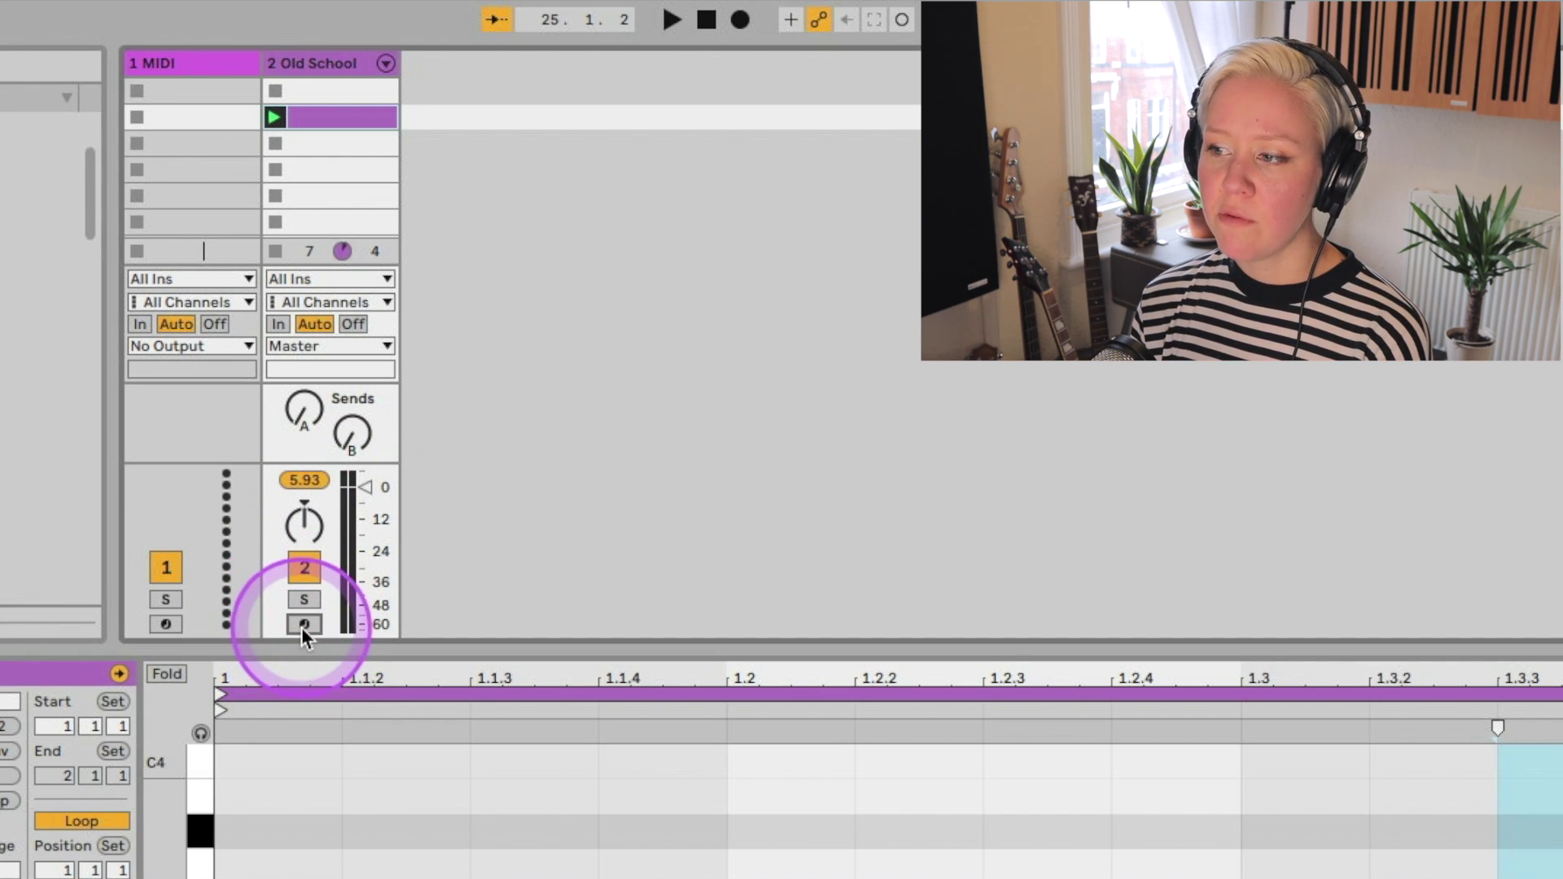
{"action": "left_click", "coordinate": [302, 624]}
{"action": "left_click", "coordinate": [303, 625]}
{"action": "left_click", "coordinate": [303, 625]}
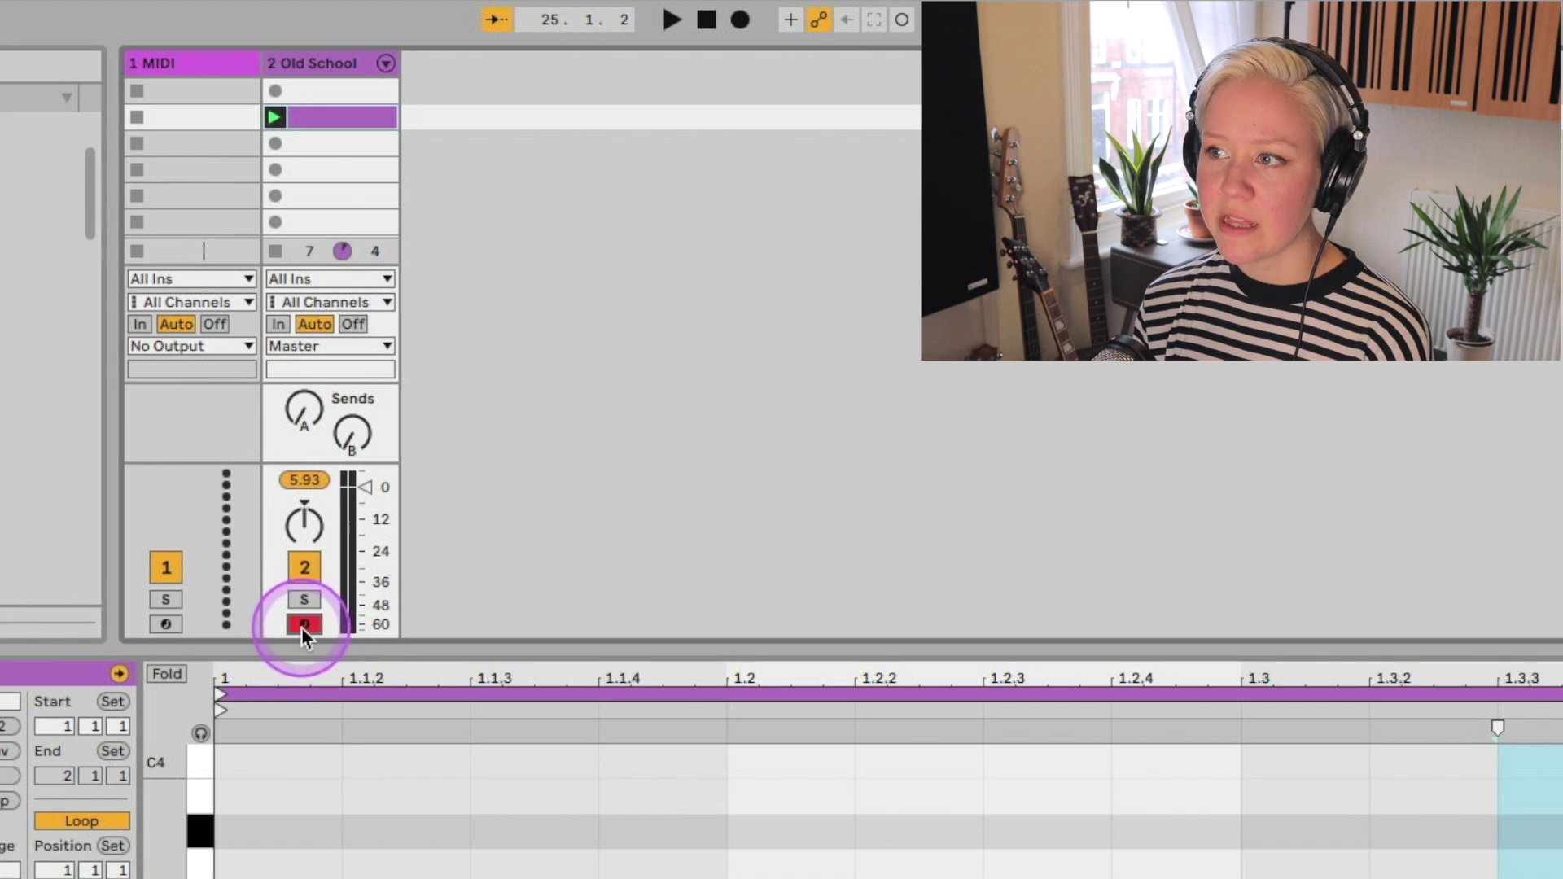
{"action": "left_click", "coordinate": [303, 624]}
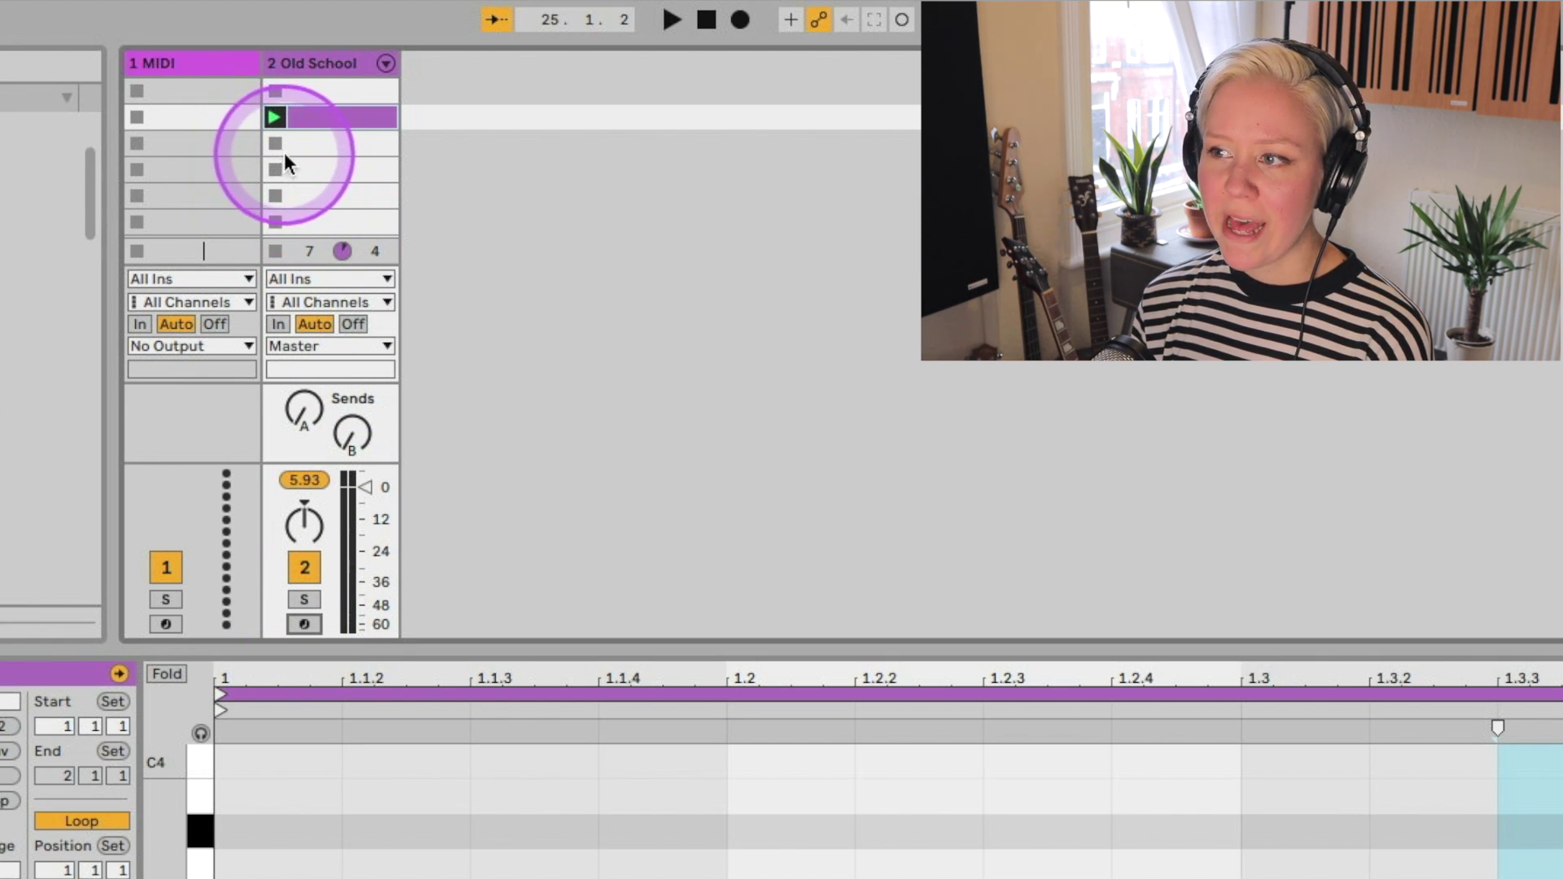
{"action": "left_click", "coordinate": [304, 623]}
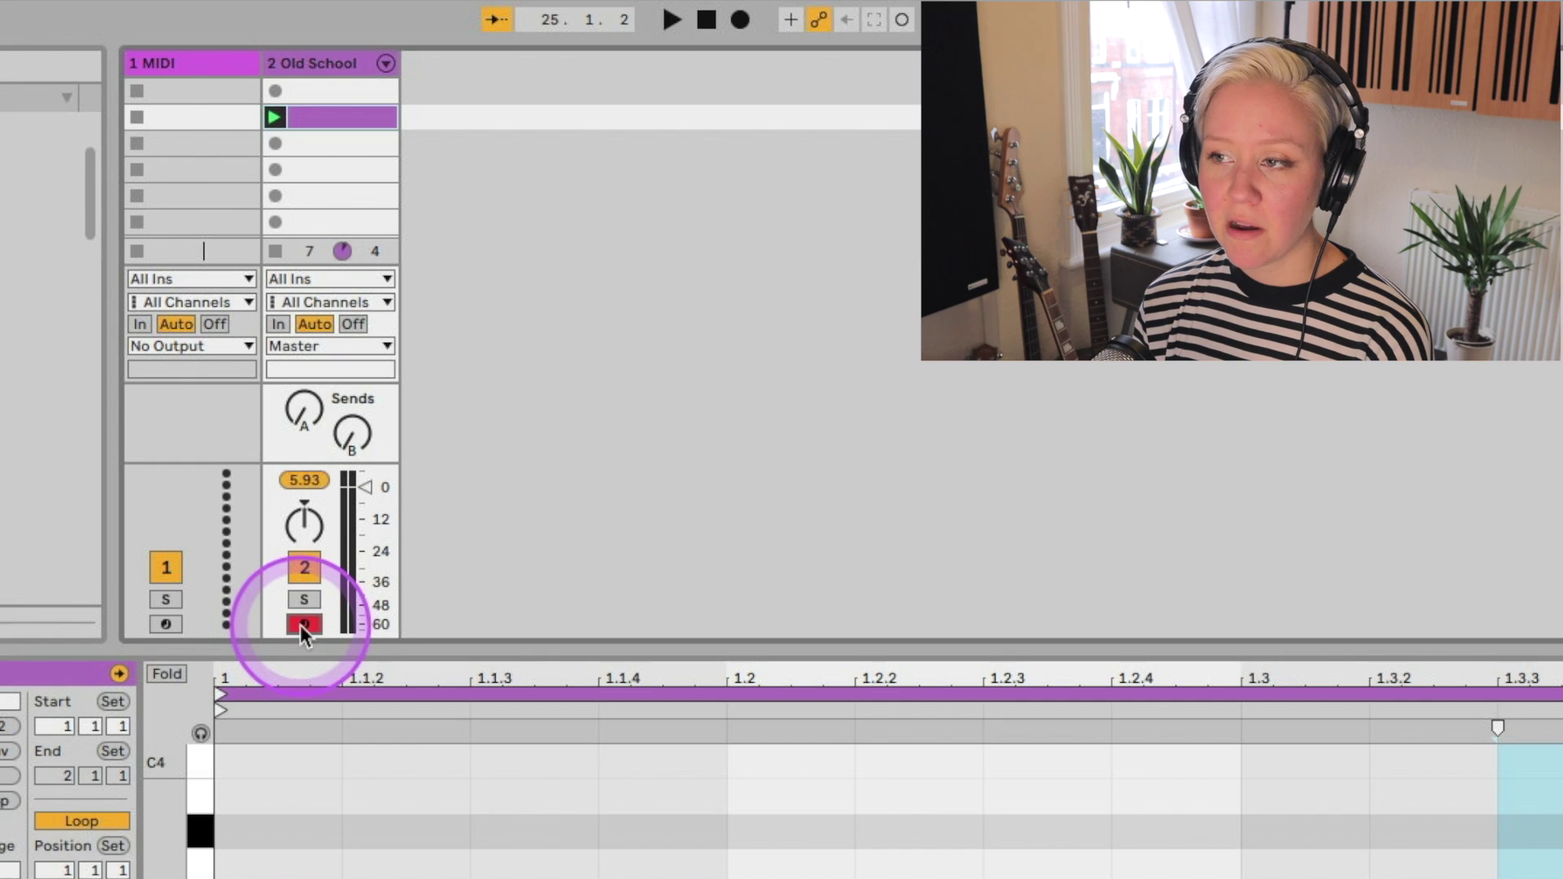
{"action": "left_click", "coordinate": [300, 624]}
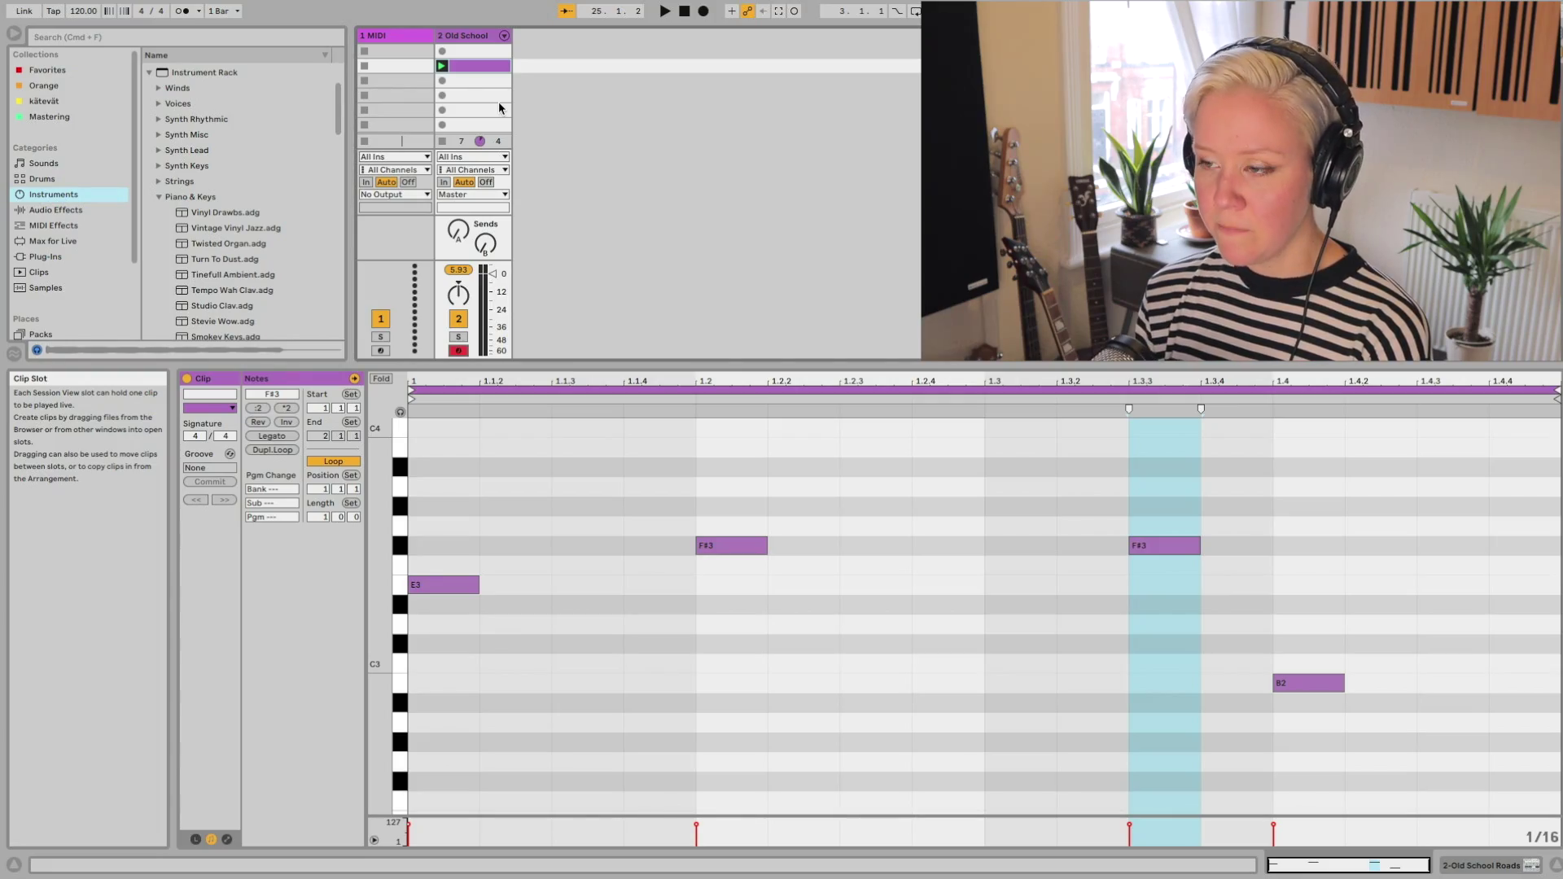
Record played notes into a new clip in the fourth slot of the Old School Roads track, and play the recorded clip back.
{"action": "left_click", "coordinate": [444, 100]}
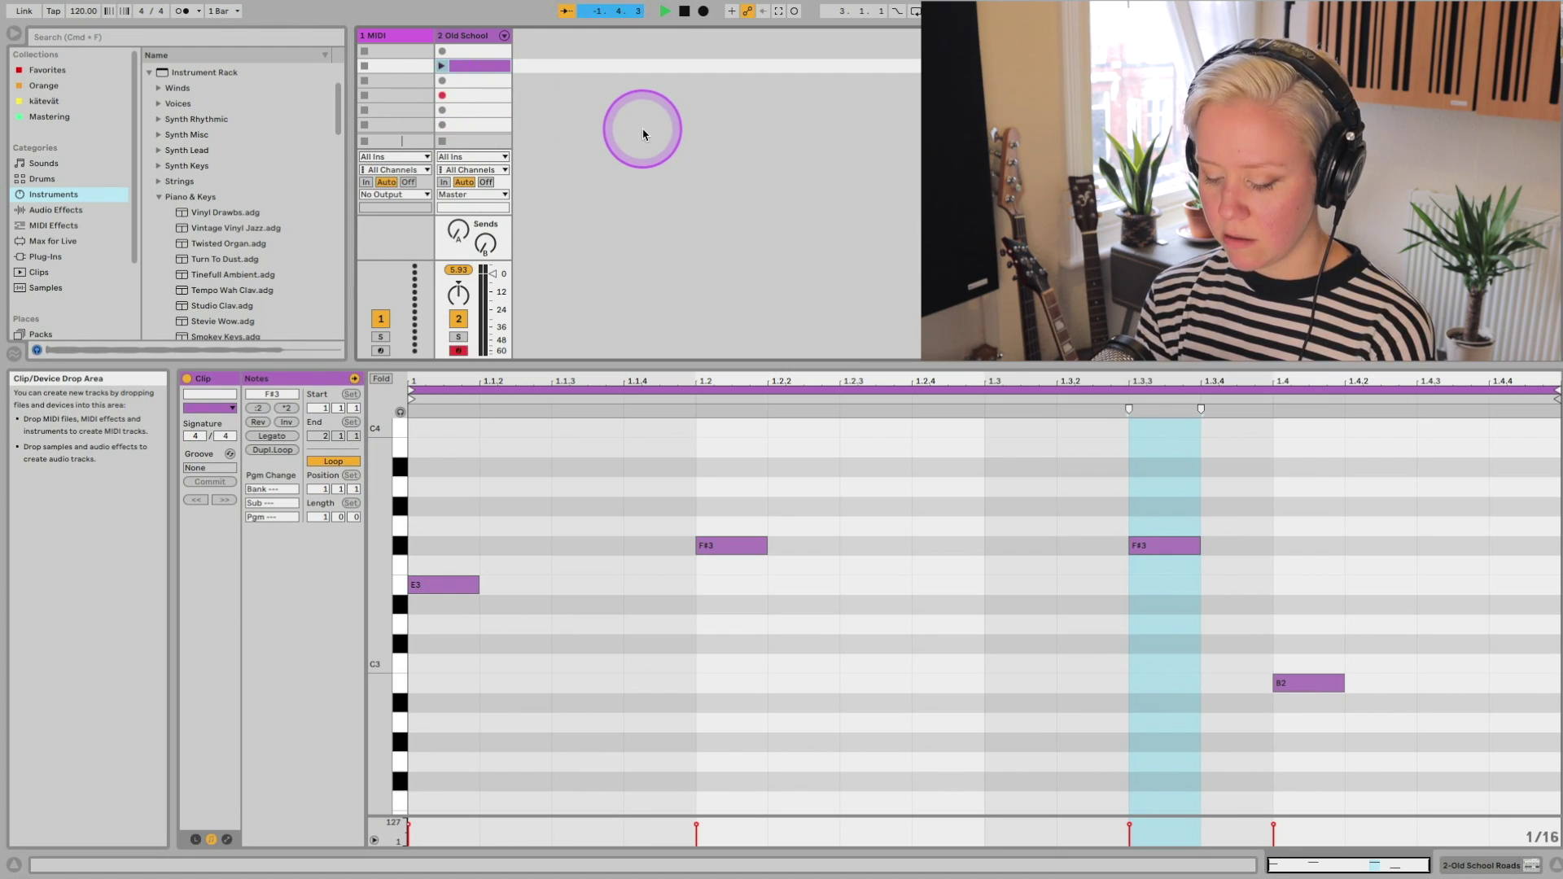
{"action": "key", "text": "f"}
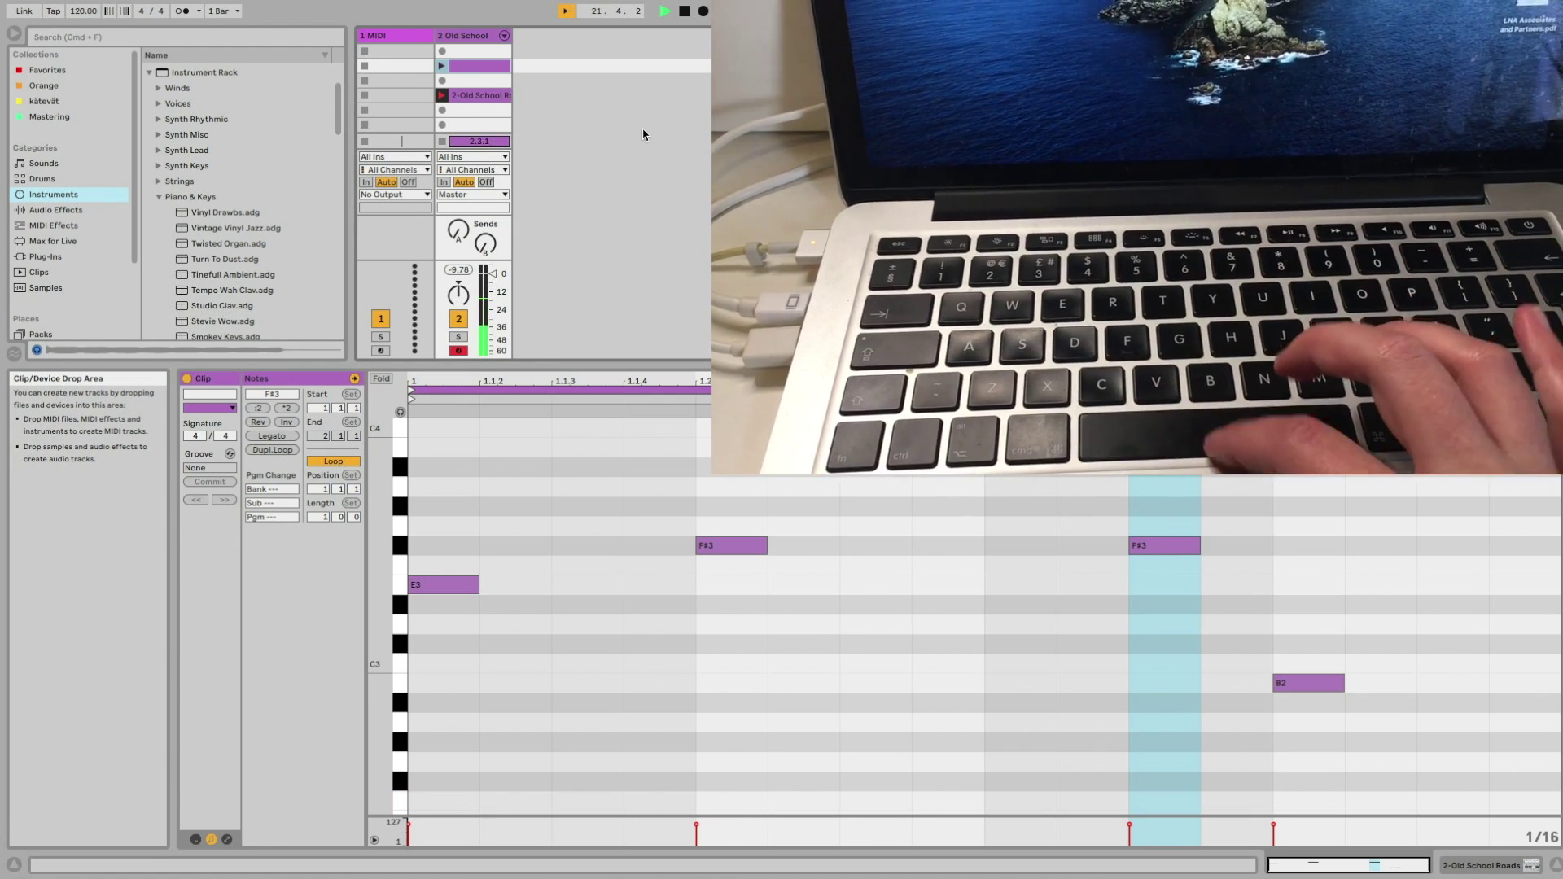
{"action": "key", "text": "space"}
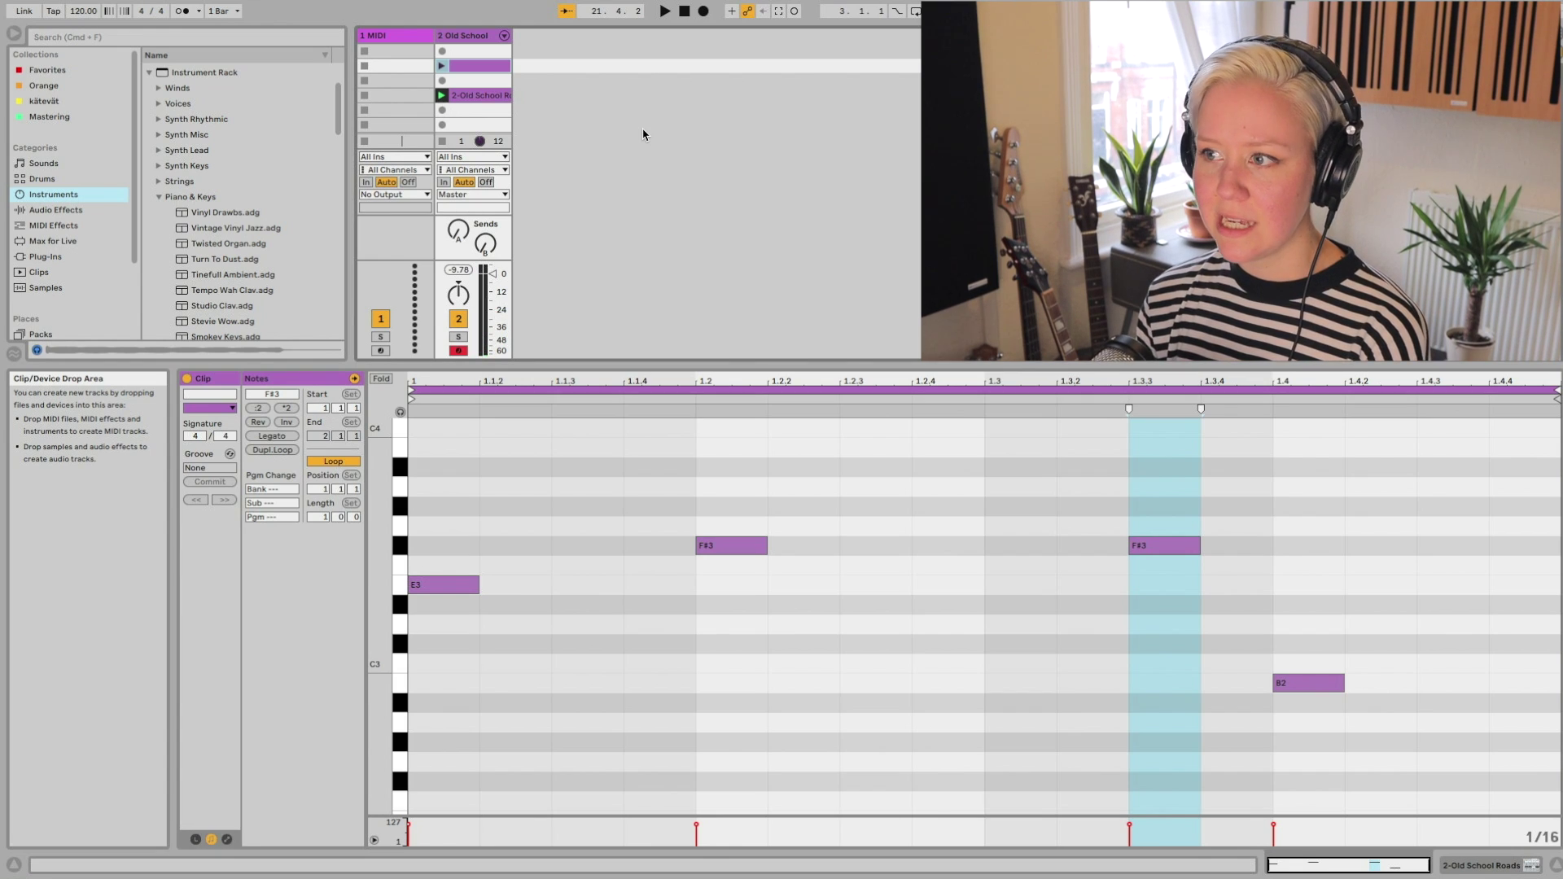
{"action": "left_click", "coordinate": [480, 95]}
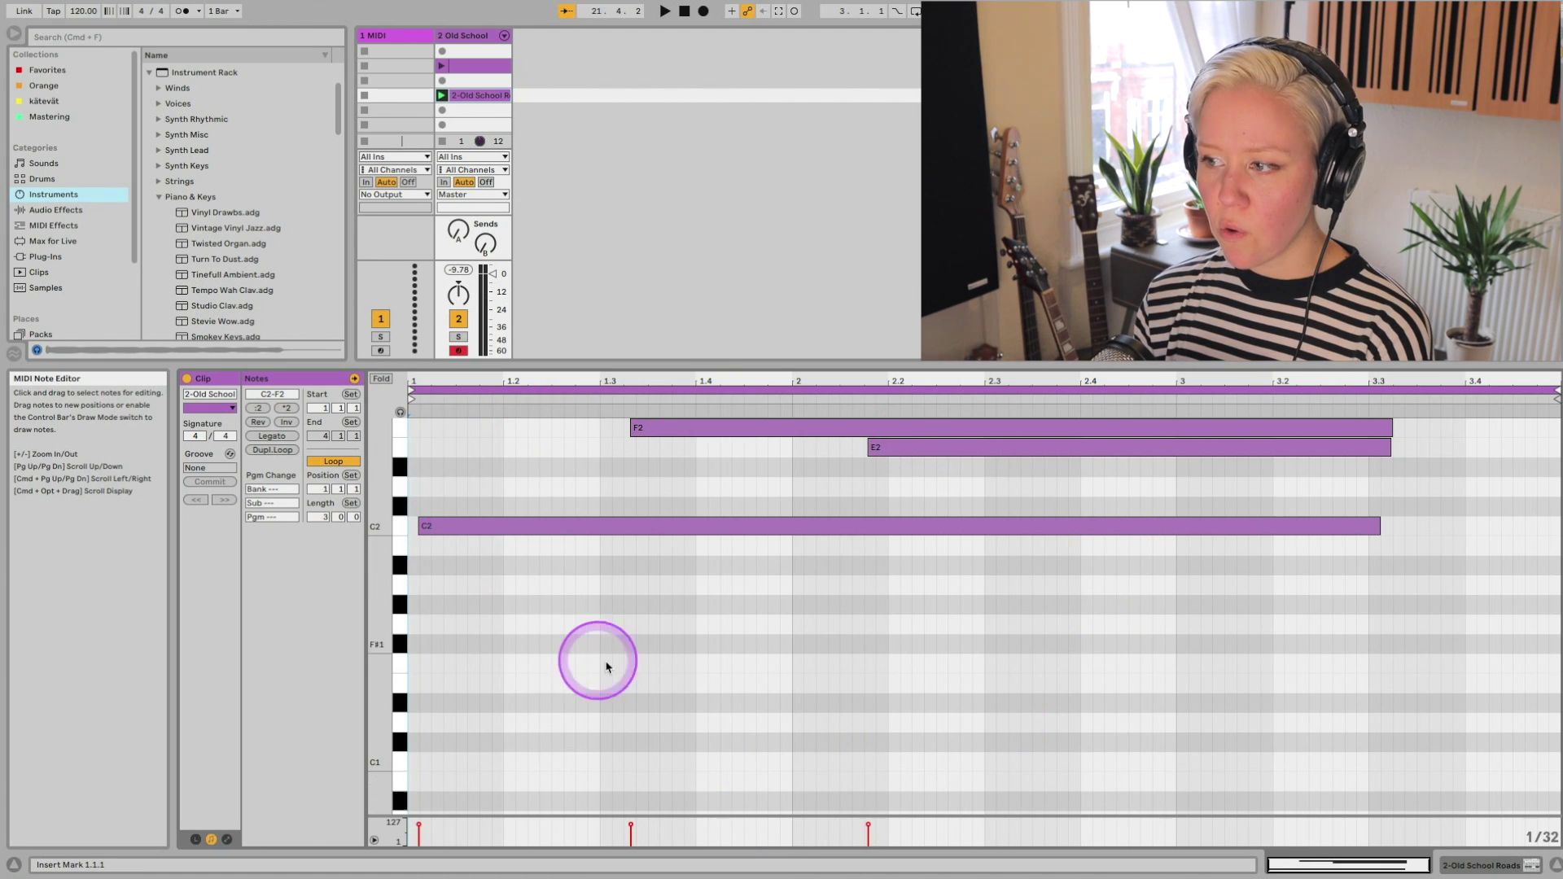
{"action": "key", "text": "space"}
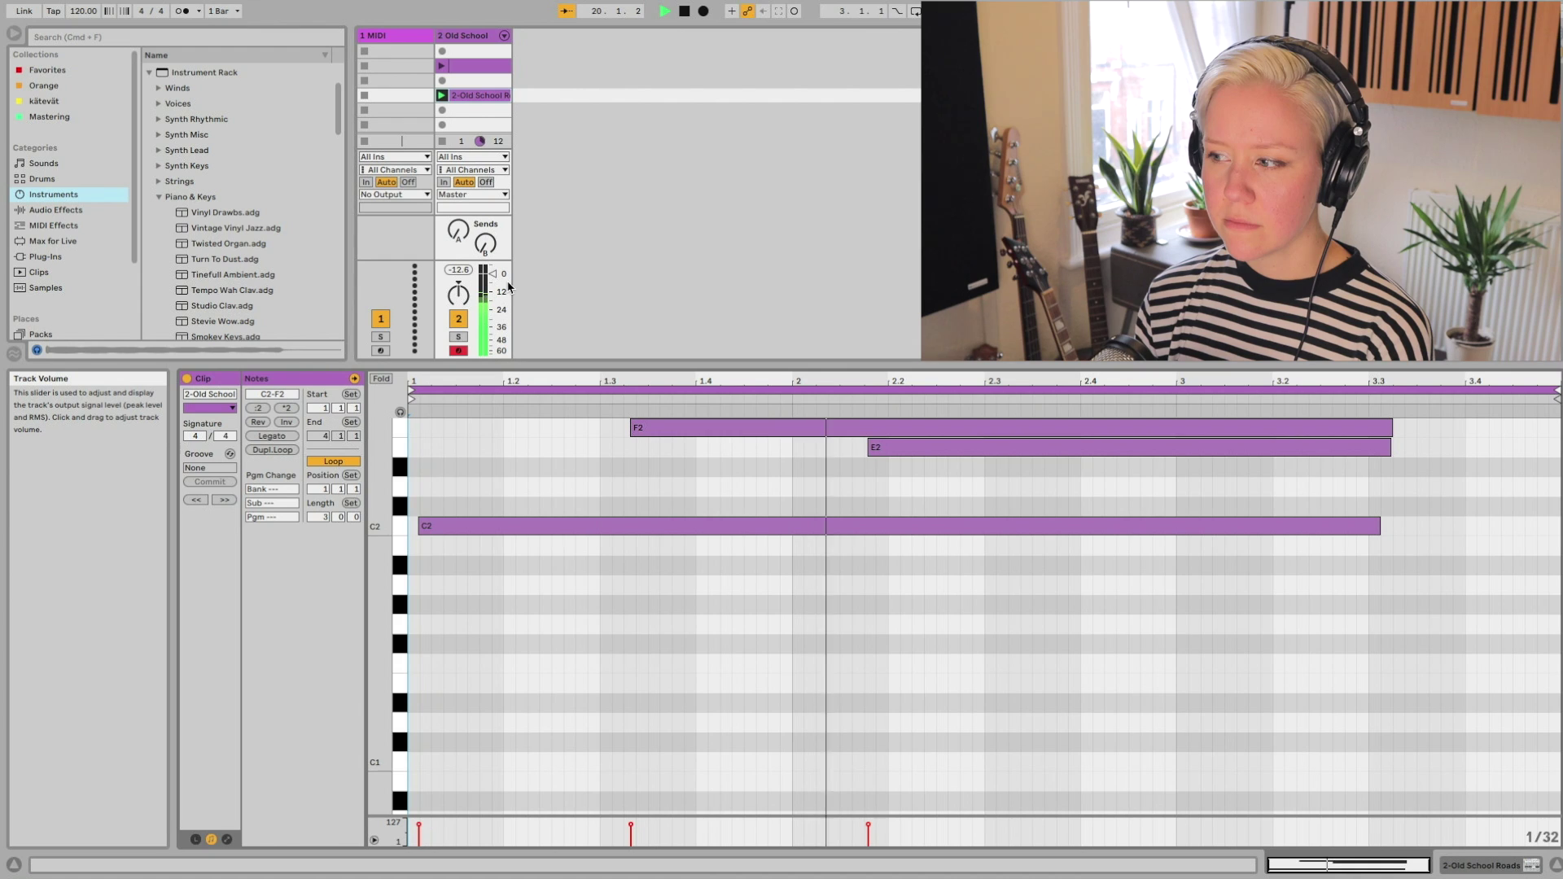
Open the four-note clip in the second slot of the Old School Roads track and start Session recording.
{"action": "left_click", "coordinate": [475, 65]}
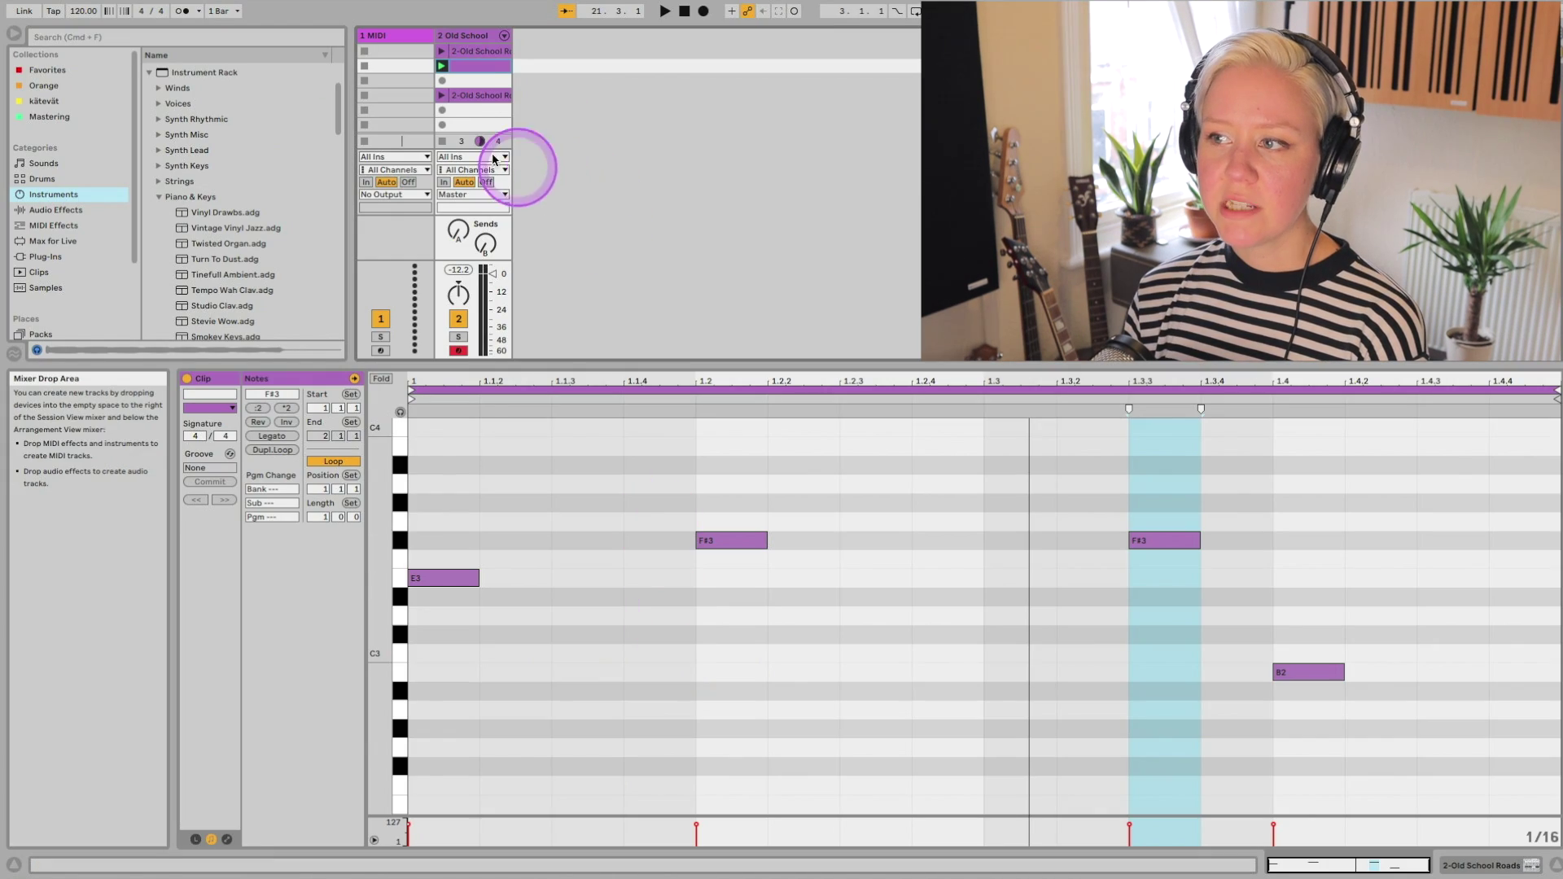
{"action": "left_click", "coordinate": [473, 70]}
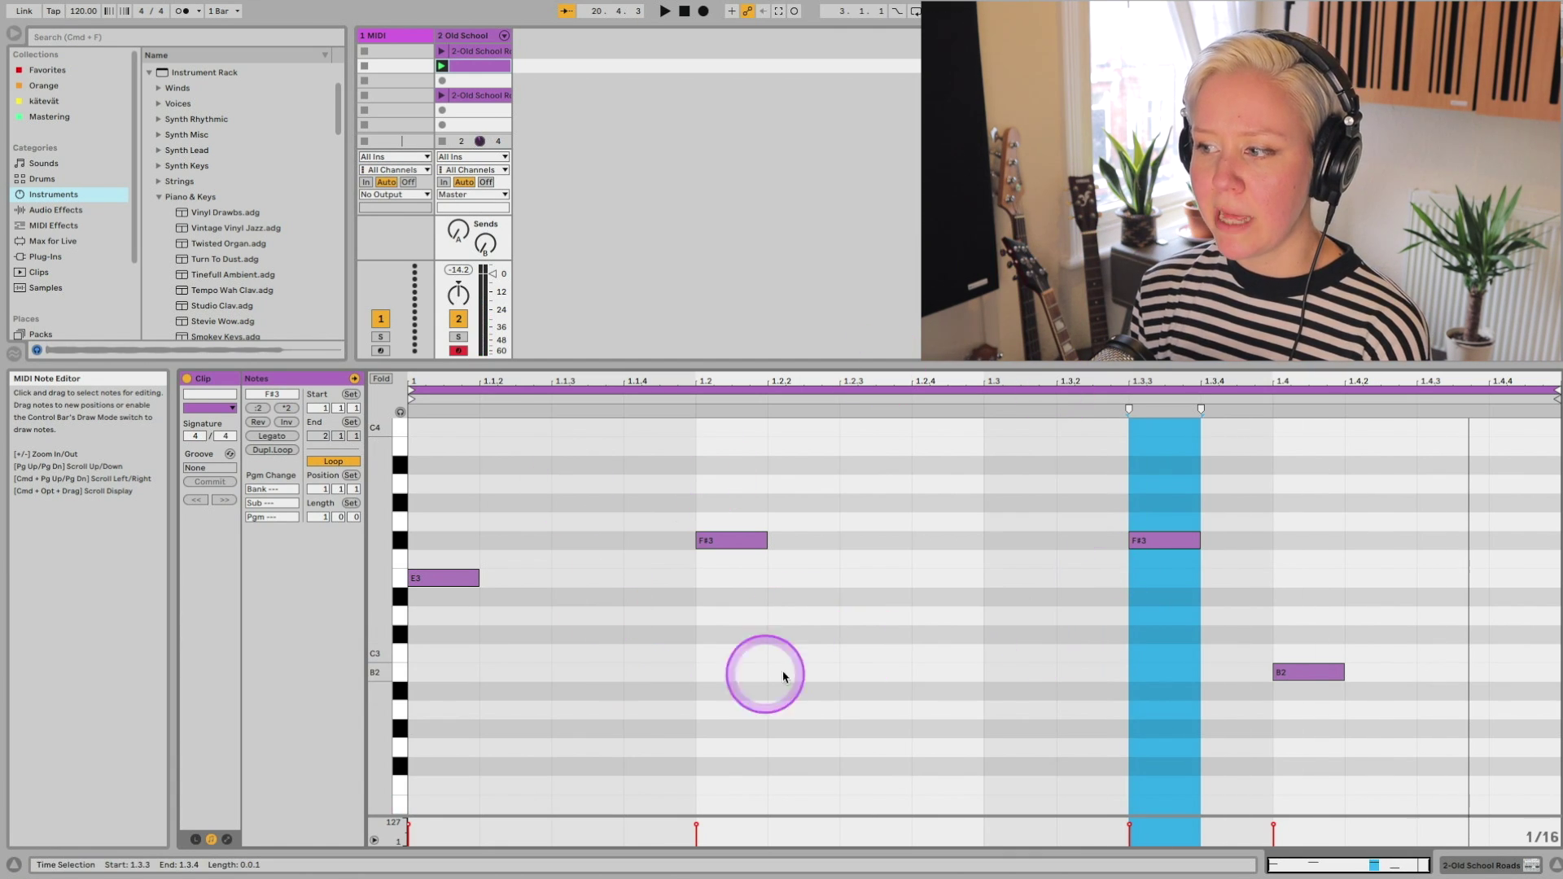
{"action": "left_click", "coordinate": [795, 12]}
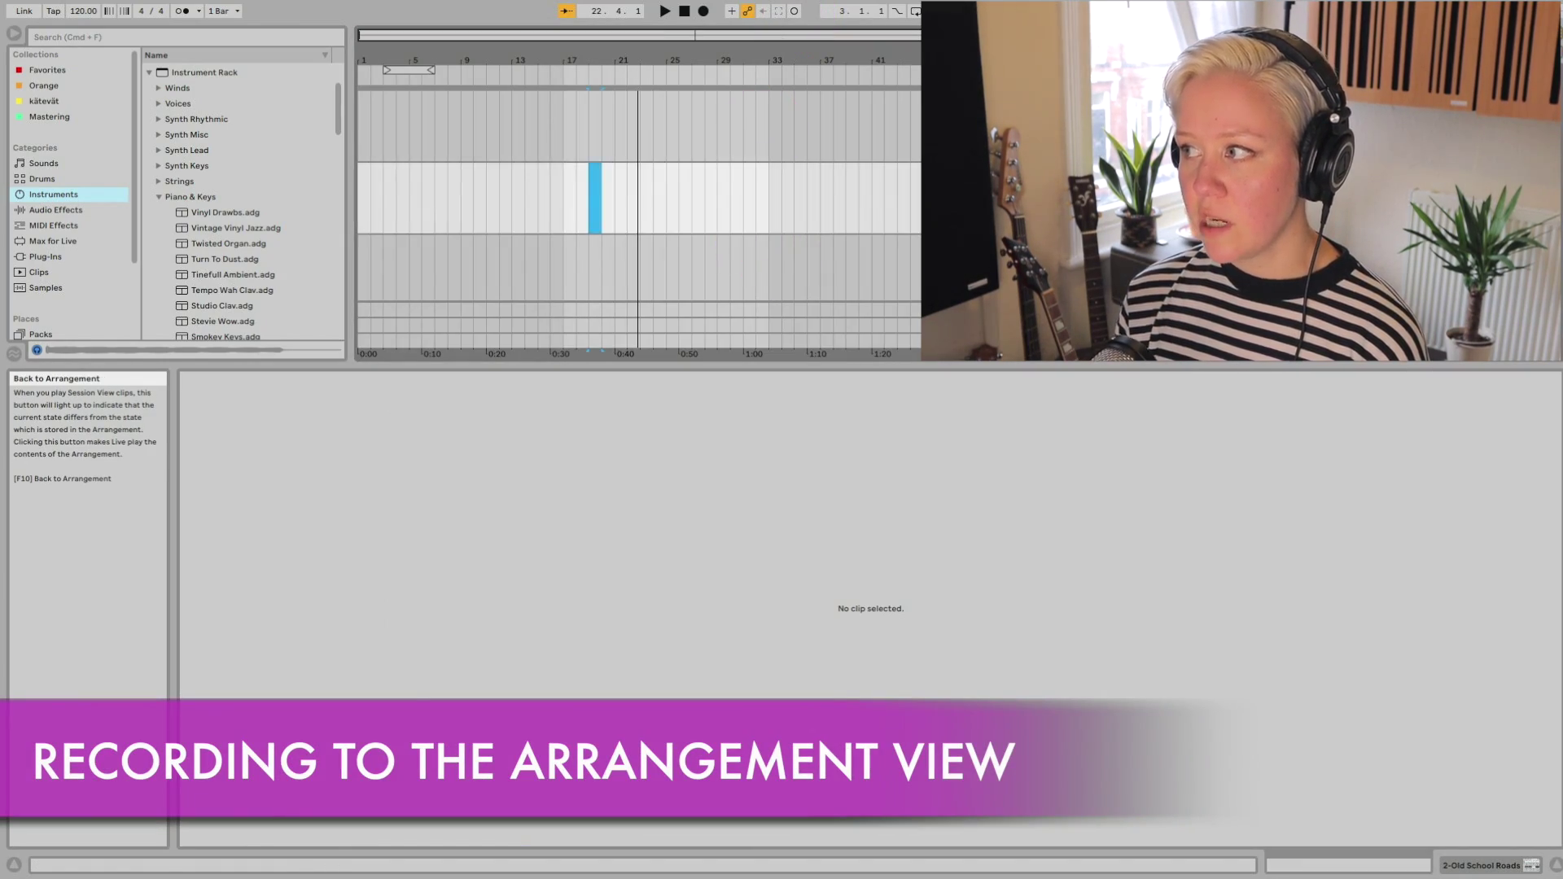
Record played notes into the Arrangement on the Old School Roads track from bar 17, and stop the recording.
{"action": "left_click", "coordinate": [597, 202]}
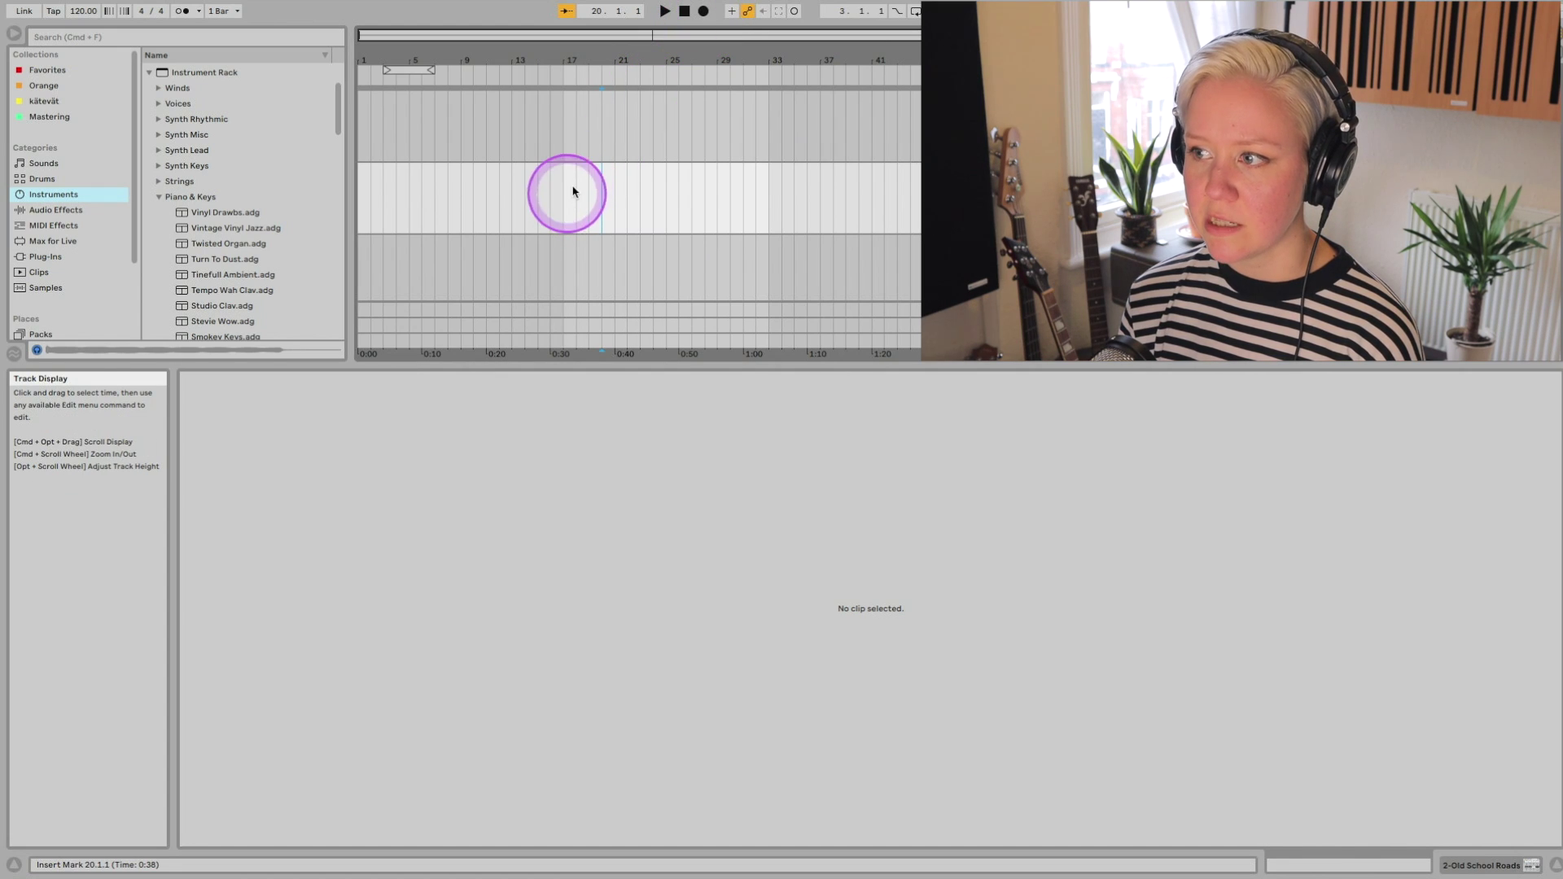
{"action": "left_click", "coordinate": [703, 12]}
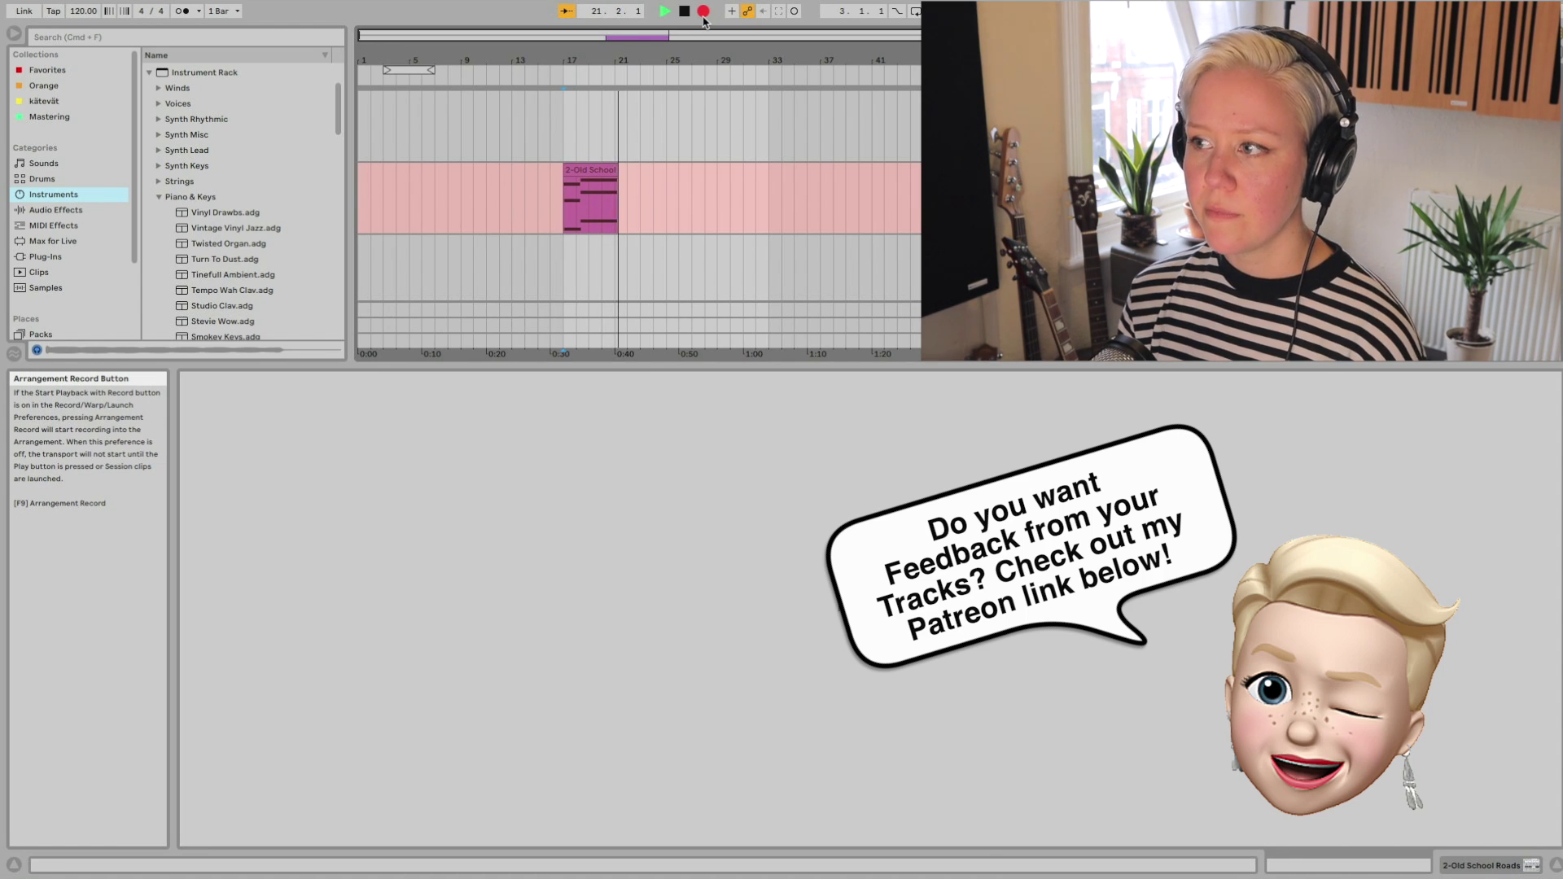
{"action": "left_click", "coordinate": [704, 13]}
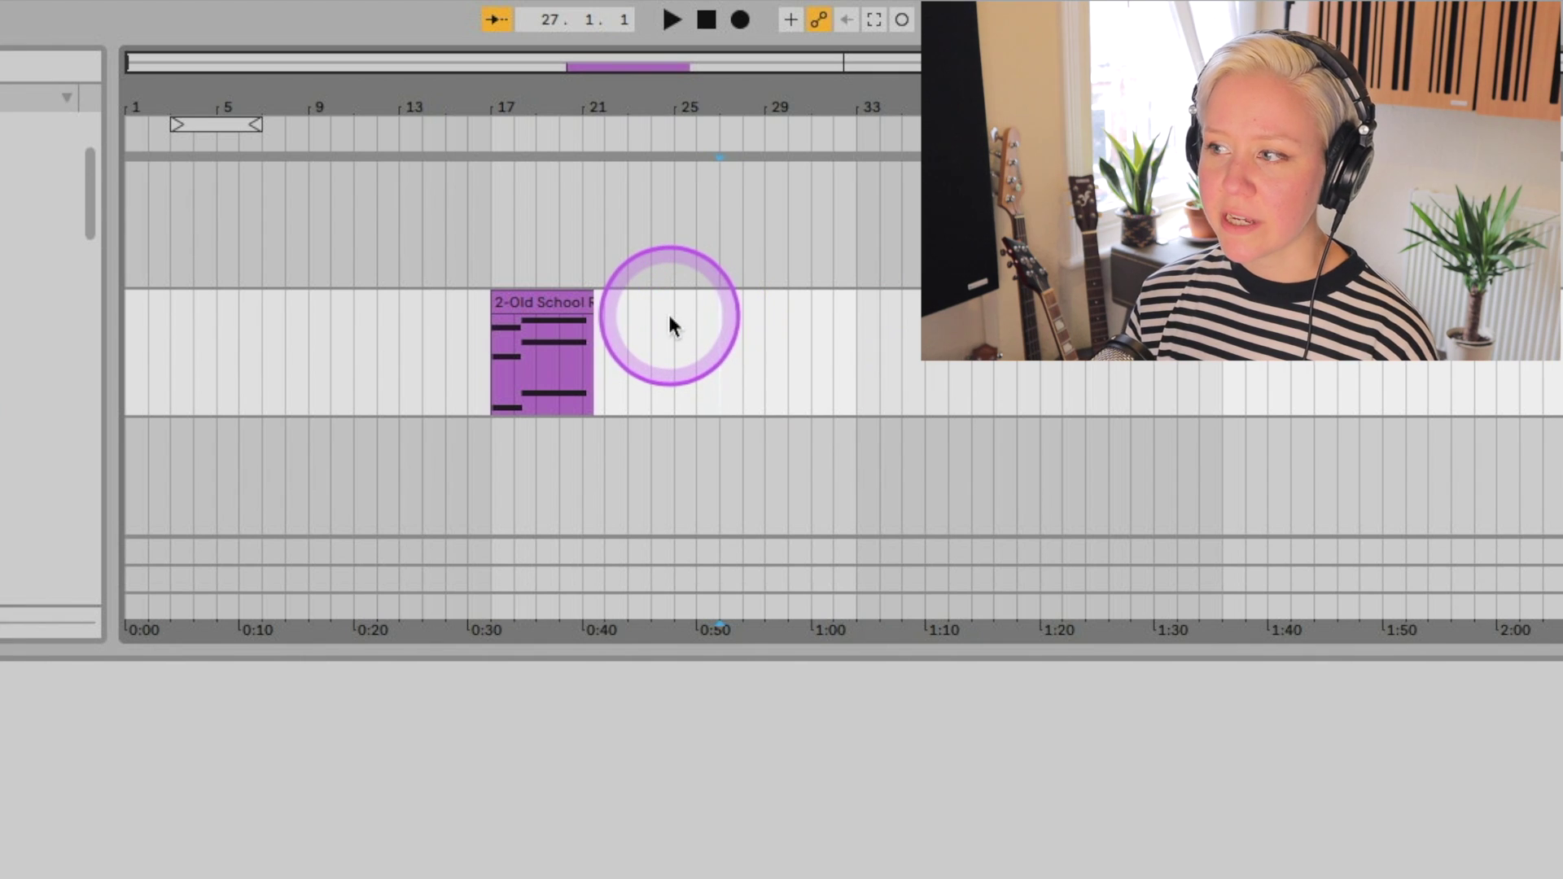
Create an empty one-bar MIDI clip at bar 24 on the Old School Roads track in the Arrangement.
{"action": "left_click", "coordinate": [665, 178]}
{"action": "double_click", "coordinate": [658, 320]}
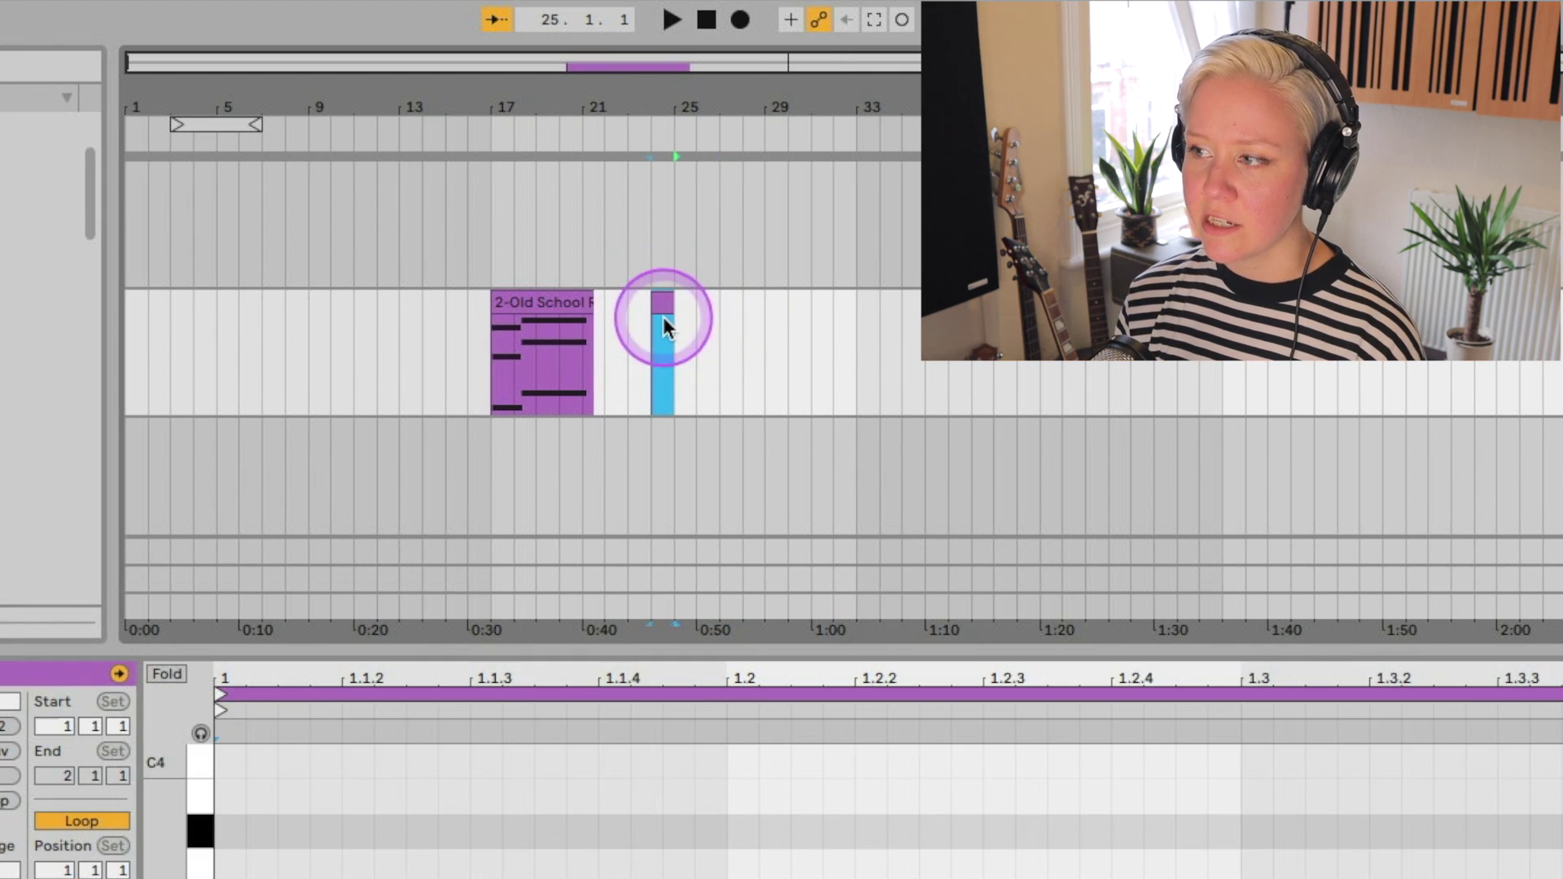
Insert an empty MIDI clip spanning bars 27 to 33 and extend it well past bar 33.
{"action": "left_click", "coordinate": [723, 329]}
{"action": "left_click_drag", "start_coordinate": [721, 332], "coordinate": [851, 349]}
{"action": "right_click", "coordinate": [794, 343]}
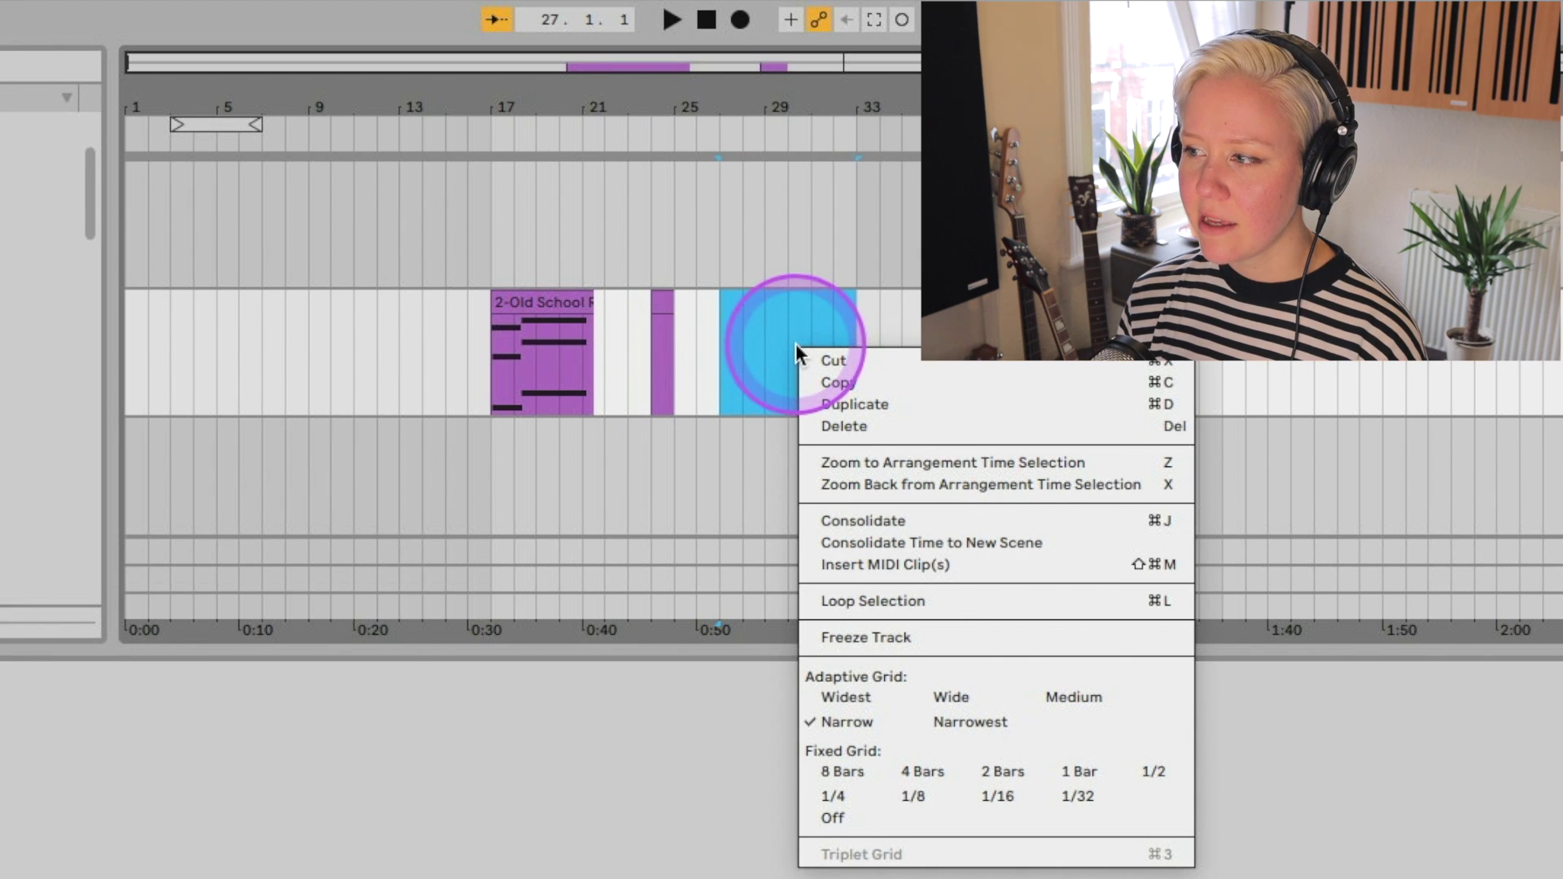
{"action": "left_click", "coordinate": [871, 566]}
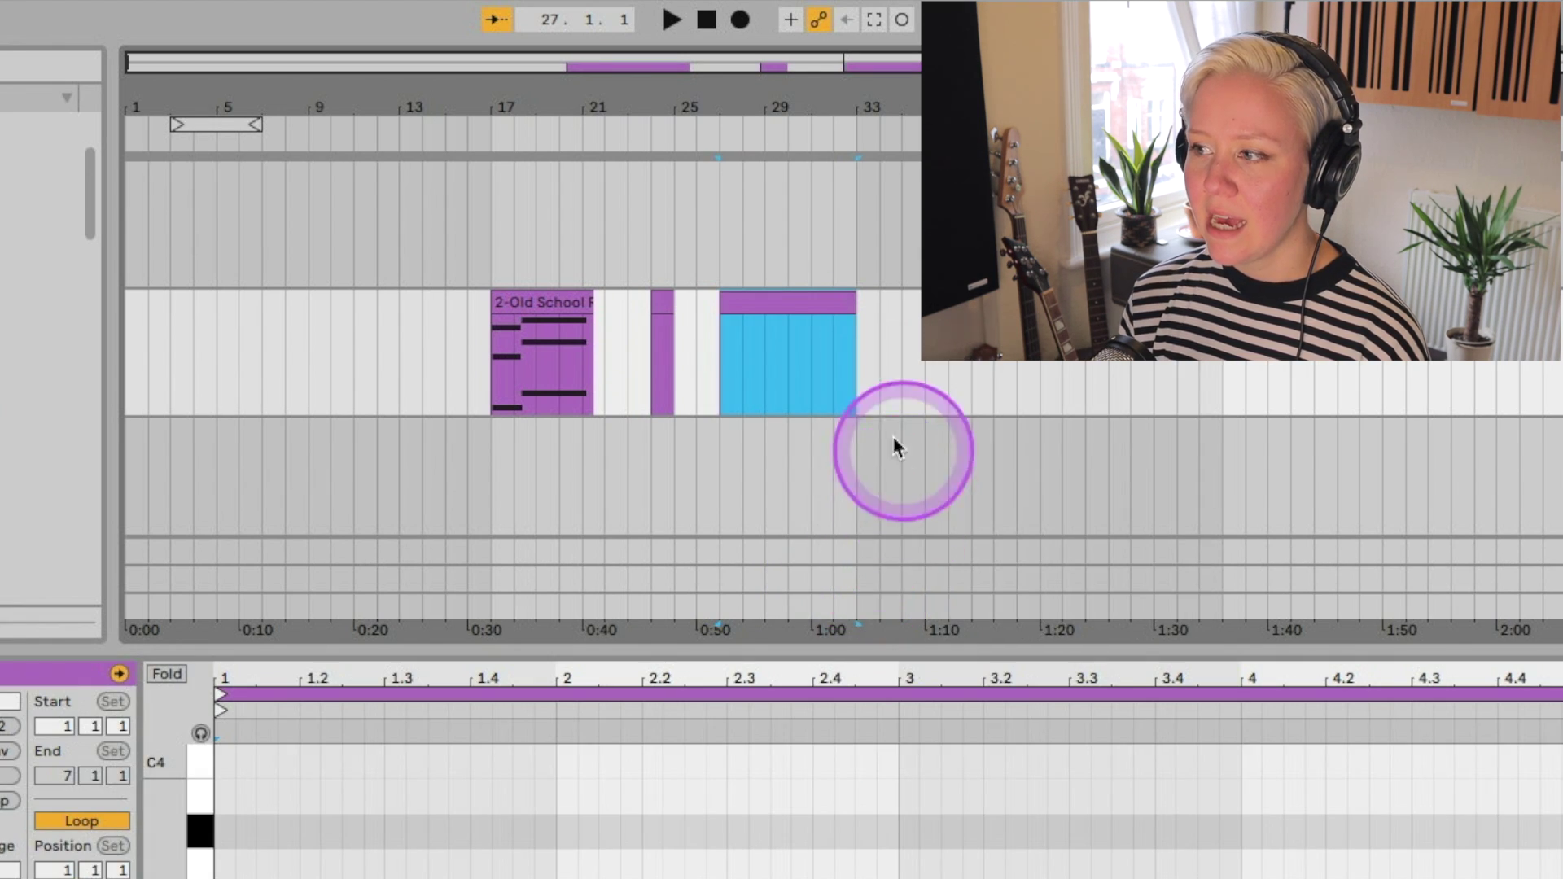
{"action": "left_click_drag", "start_coordinate": [725, 368], "coordinate": [862, 368]}
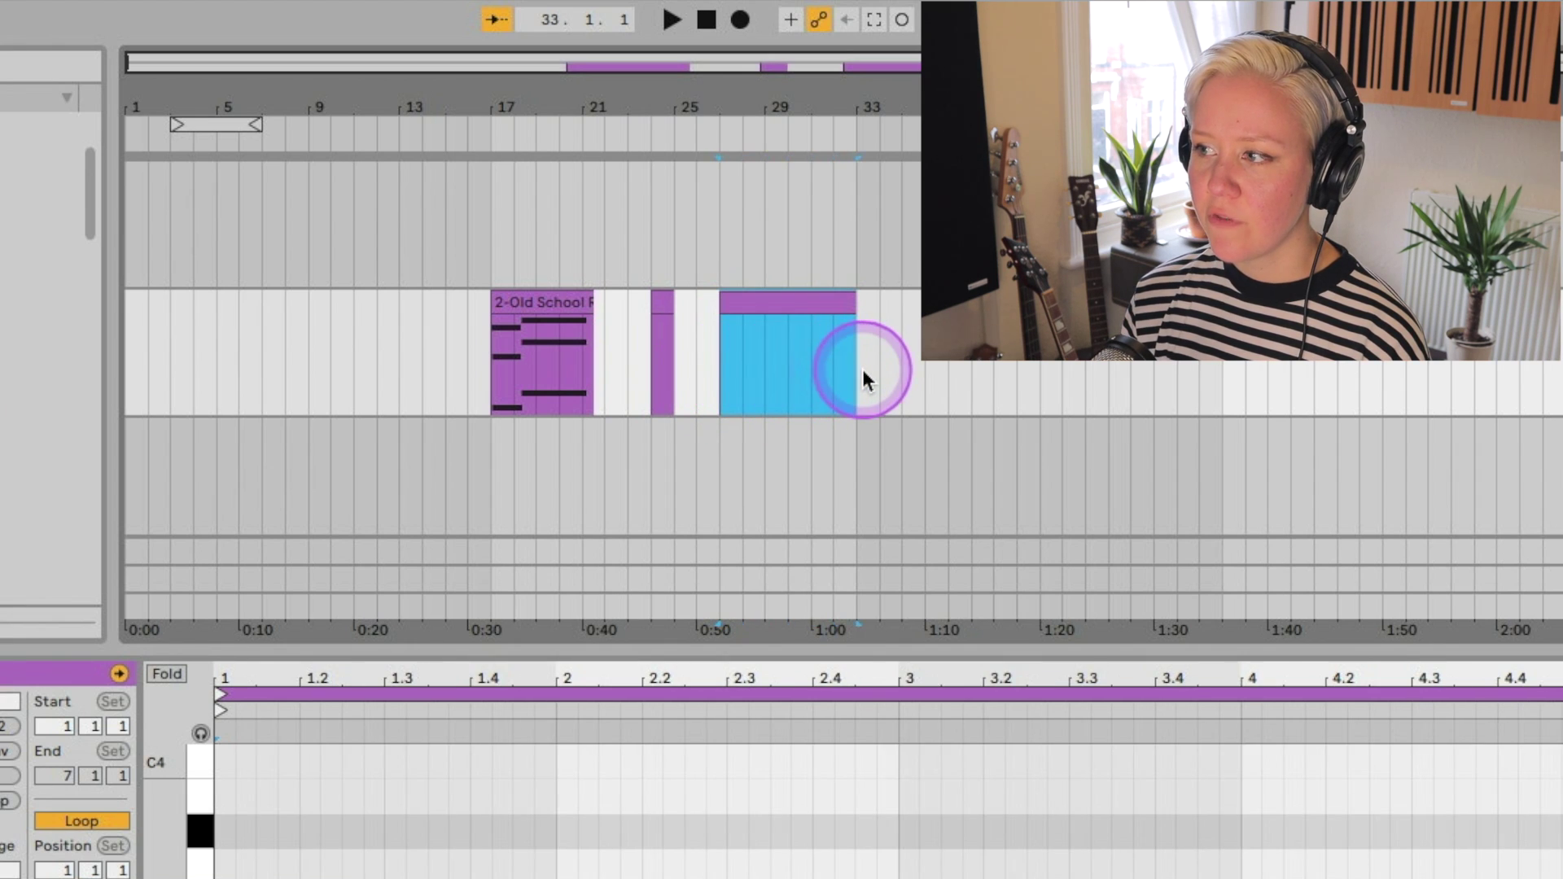
{"action": "left_click", "coordinate": [863, 369]}
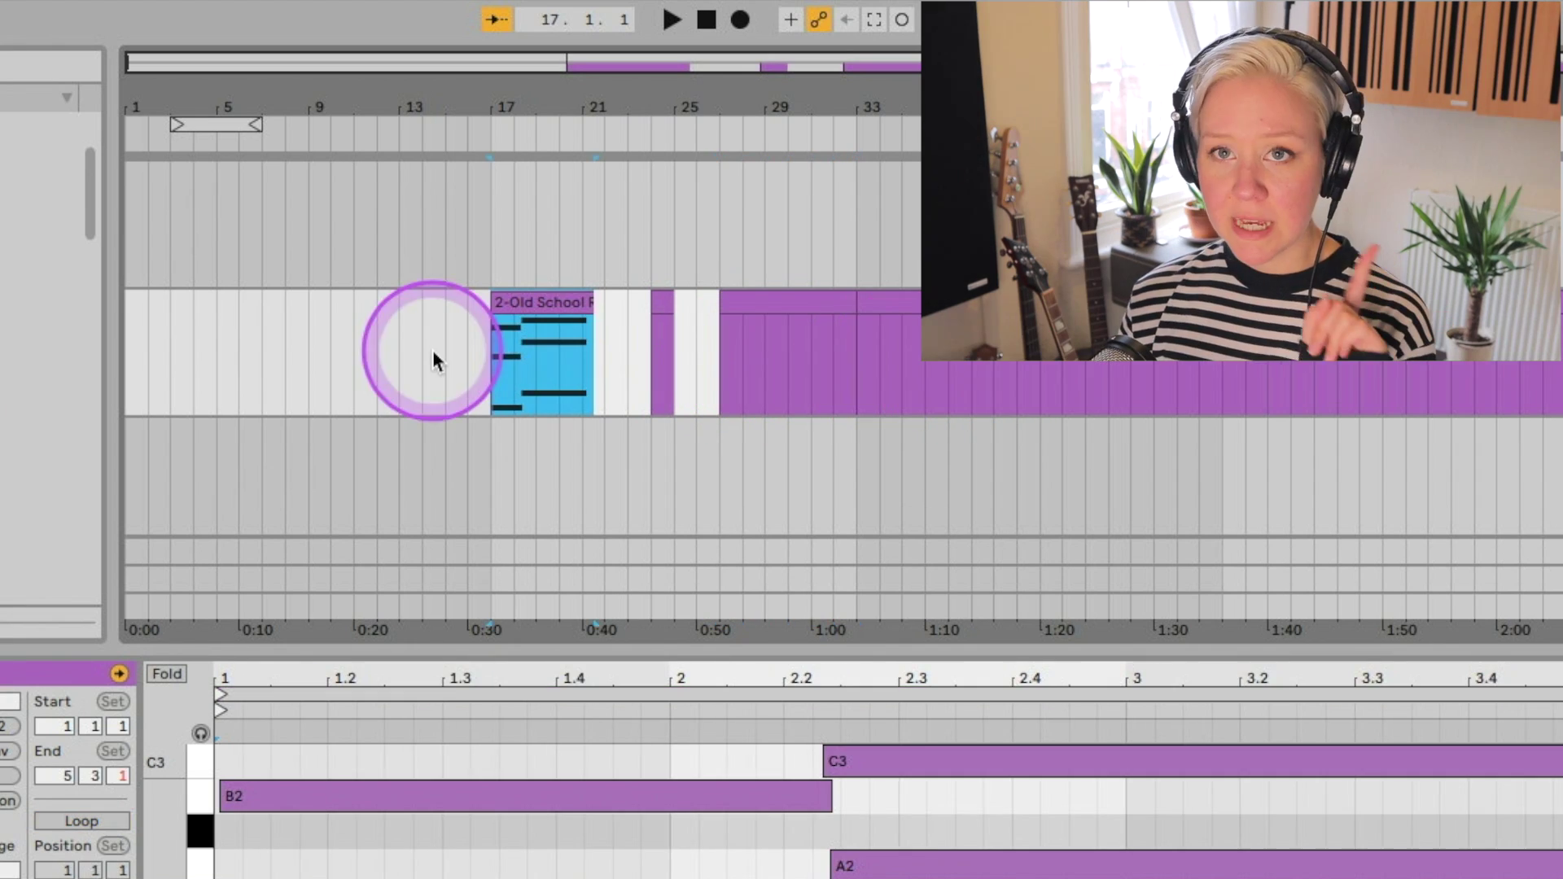
Rename the recorded clip at bar 17 as hahaha and color it pink.
{"action": "left_click", "coordinate": [557, 307]}
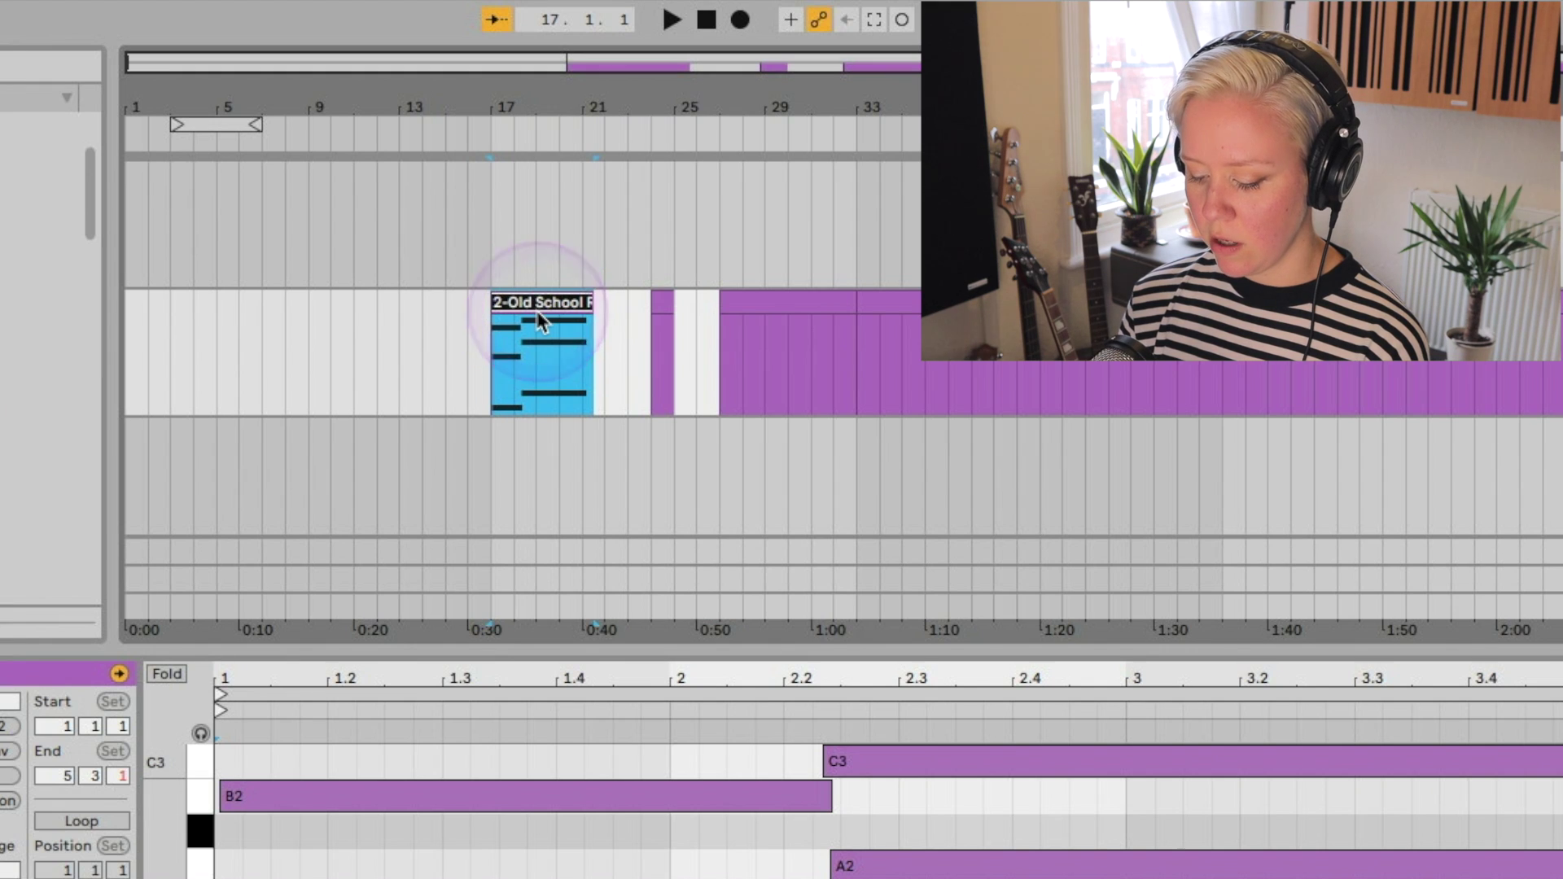
{"action": "key", "text": "super+r"}
{"action": "type", "text": "hahaha"}
{"action": "key", "text": "Return"}
{"action": "right_click", "coordinate": [586, 407]}
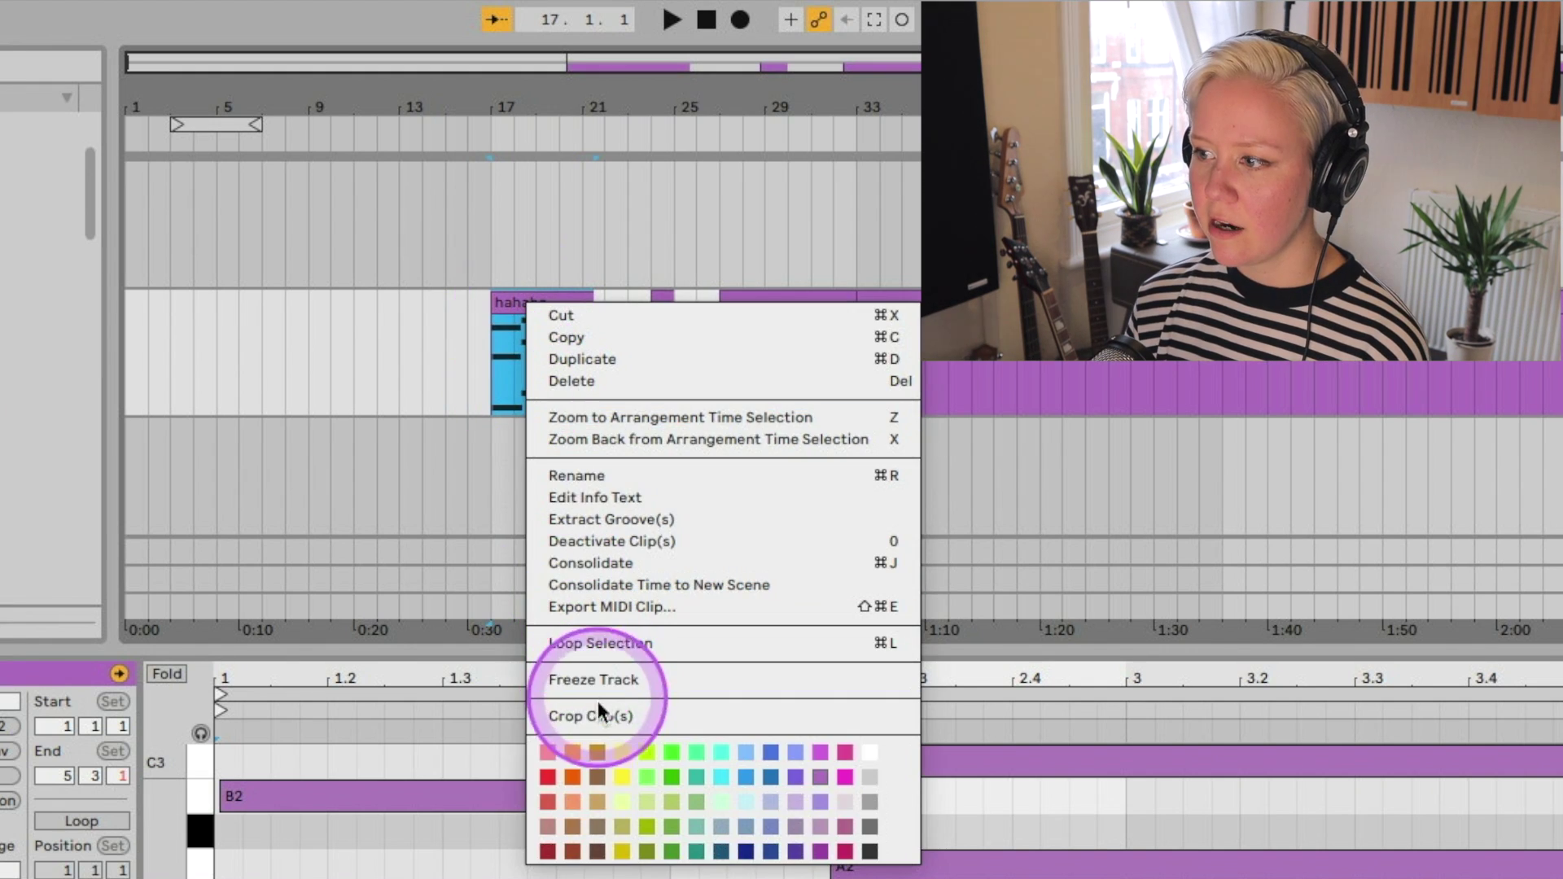
{"action": "left_click", "coordinate": [548, 752]}
Consolidate the hahaha clip's time to a new scene and launch the resulting clip in Session View.
{"action": "right_click", "coordinate": [519, 302]}
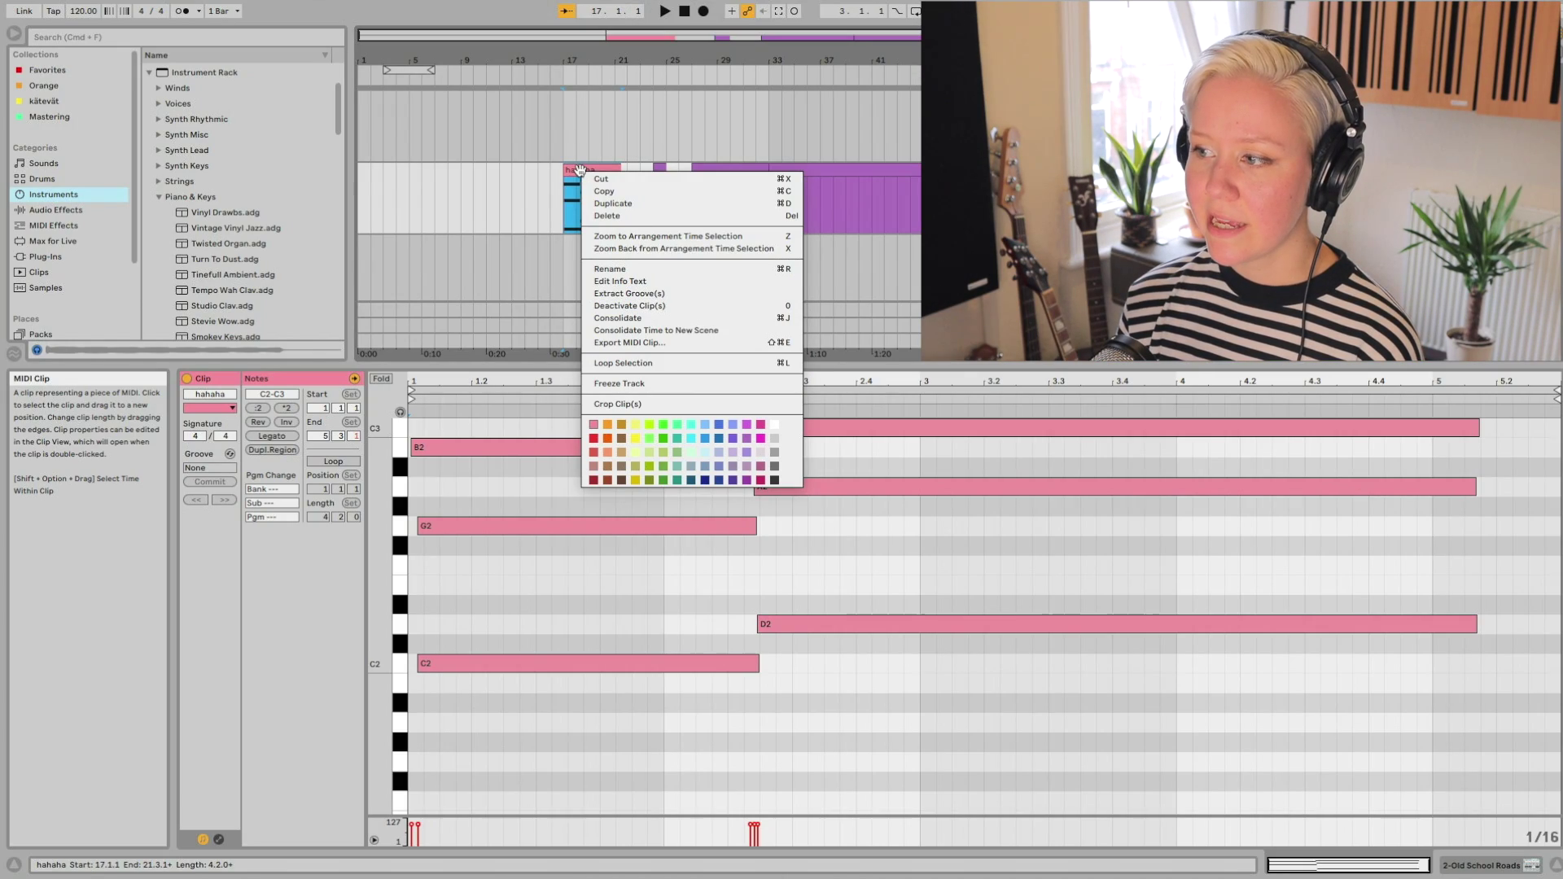
{"action": "left_click", "coordinate": [668, 331]}
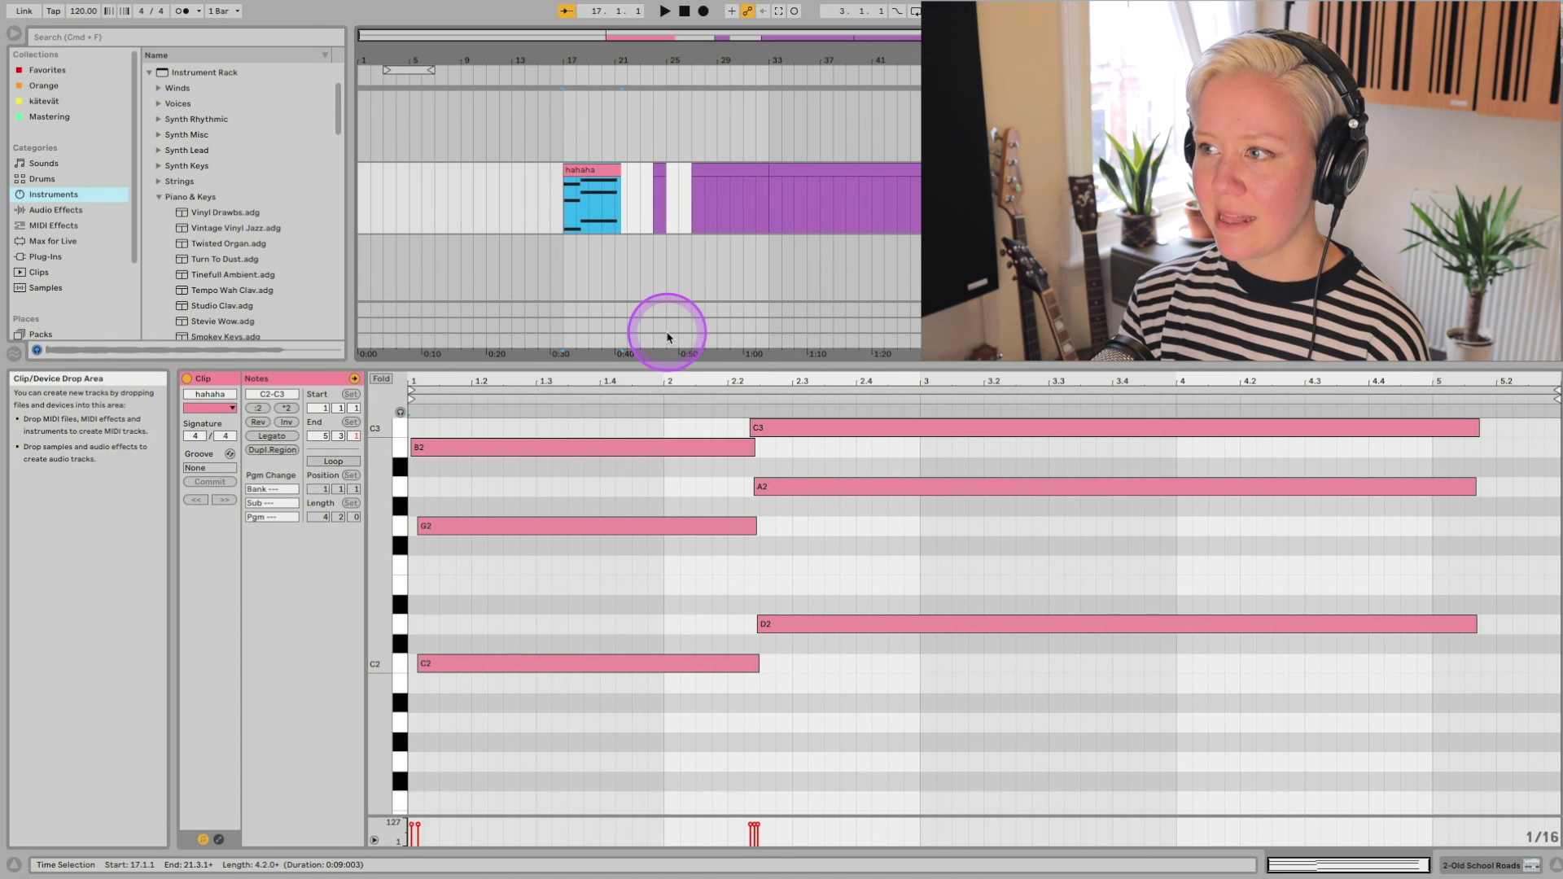
{"action": "key", "text": "Tab"}
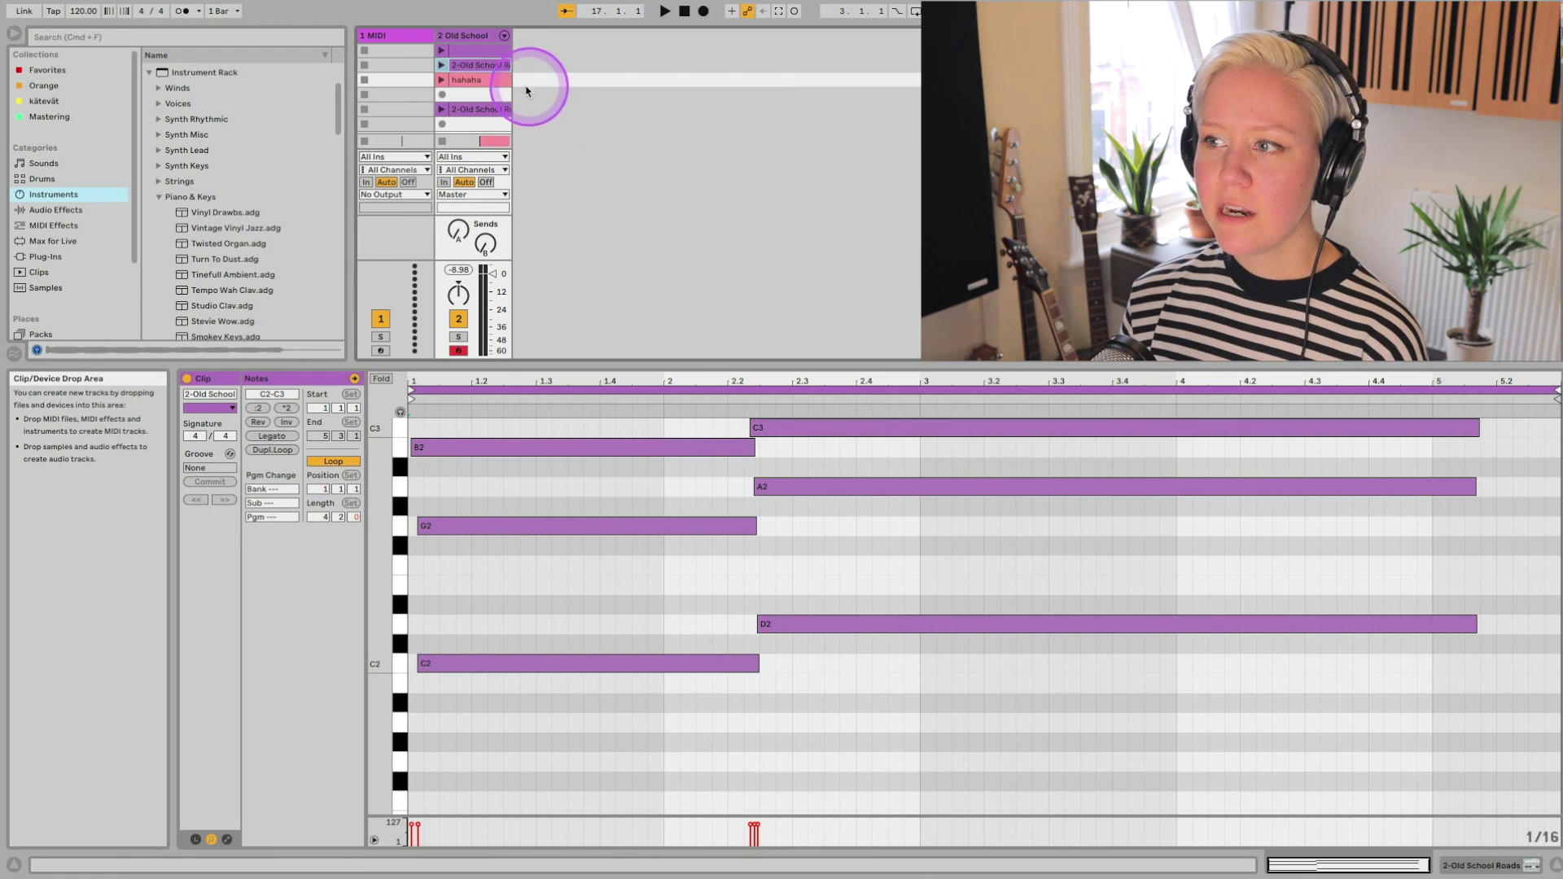
{"action": "left_click", "coordinate": [482, 83]}
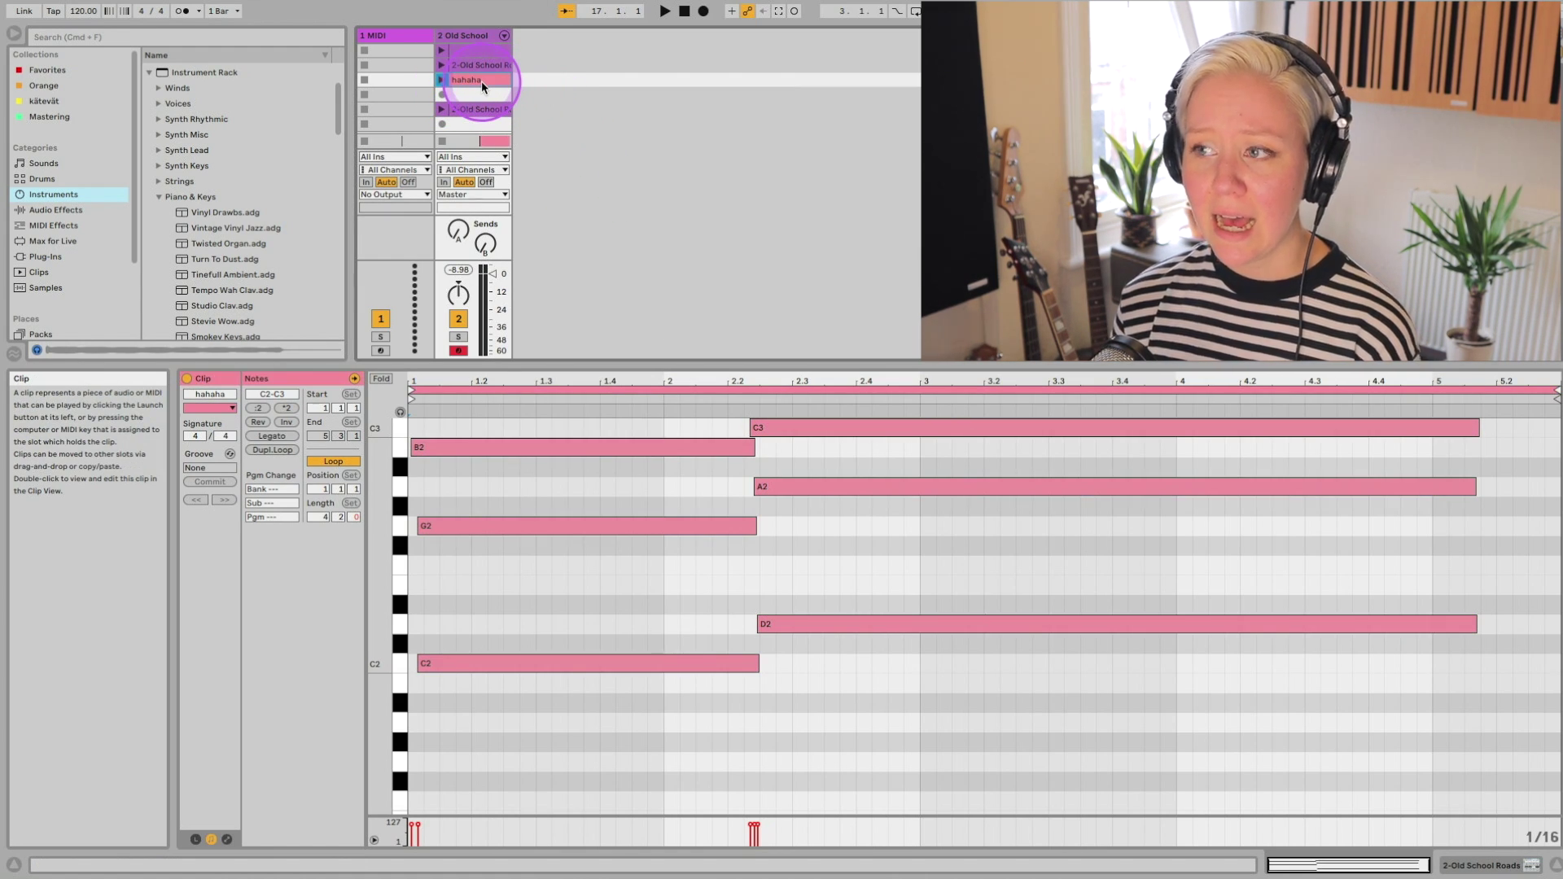
{"action": "left_click", "coordinate": [442, 80]}
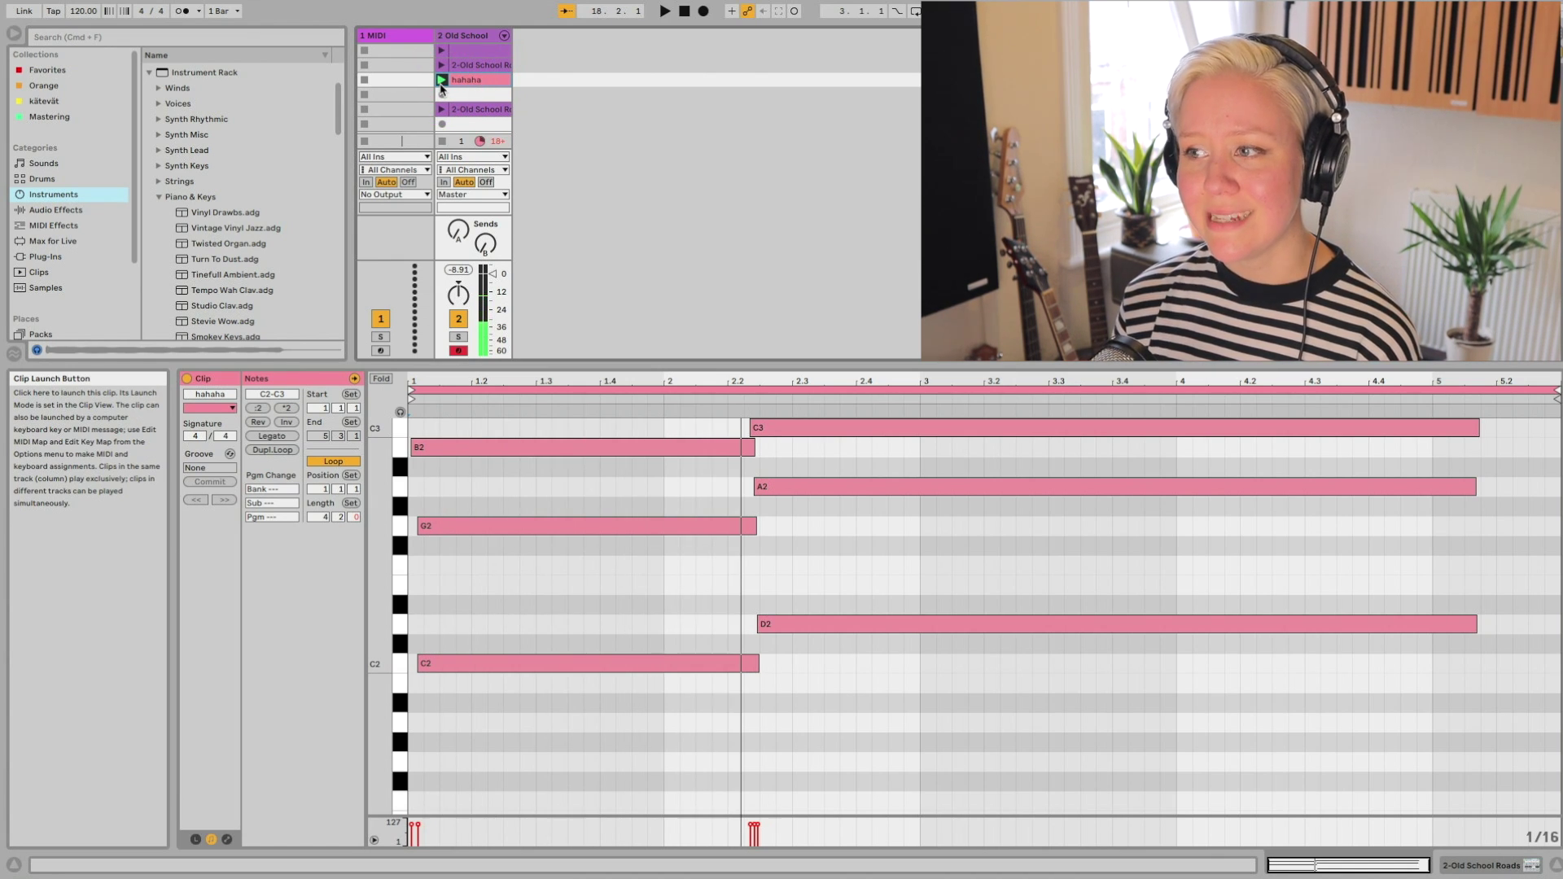
Use Capture MIDI to turn the just-played notes into a clip in the sixth slot of the Old School Roads track.
{"action": "left_click", "coordinate": [460, 129]}
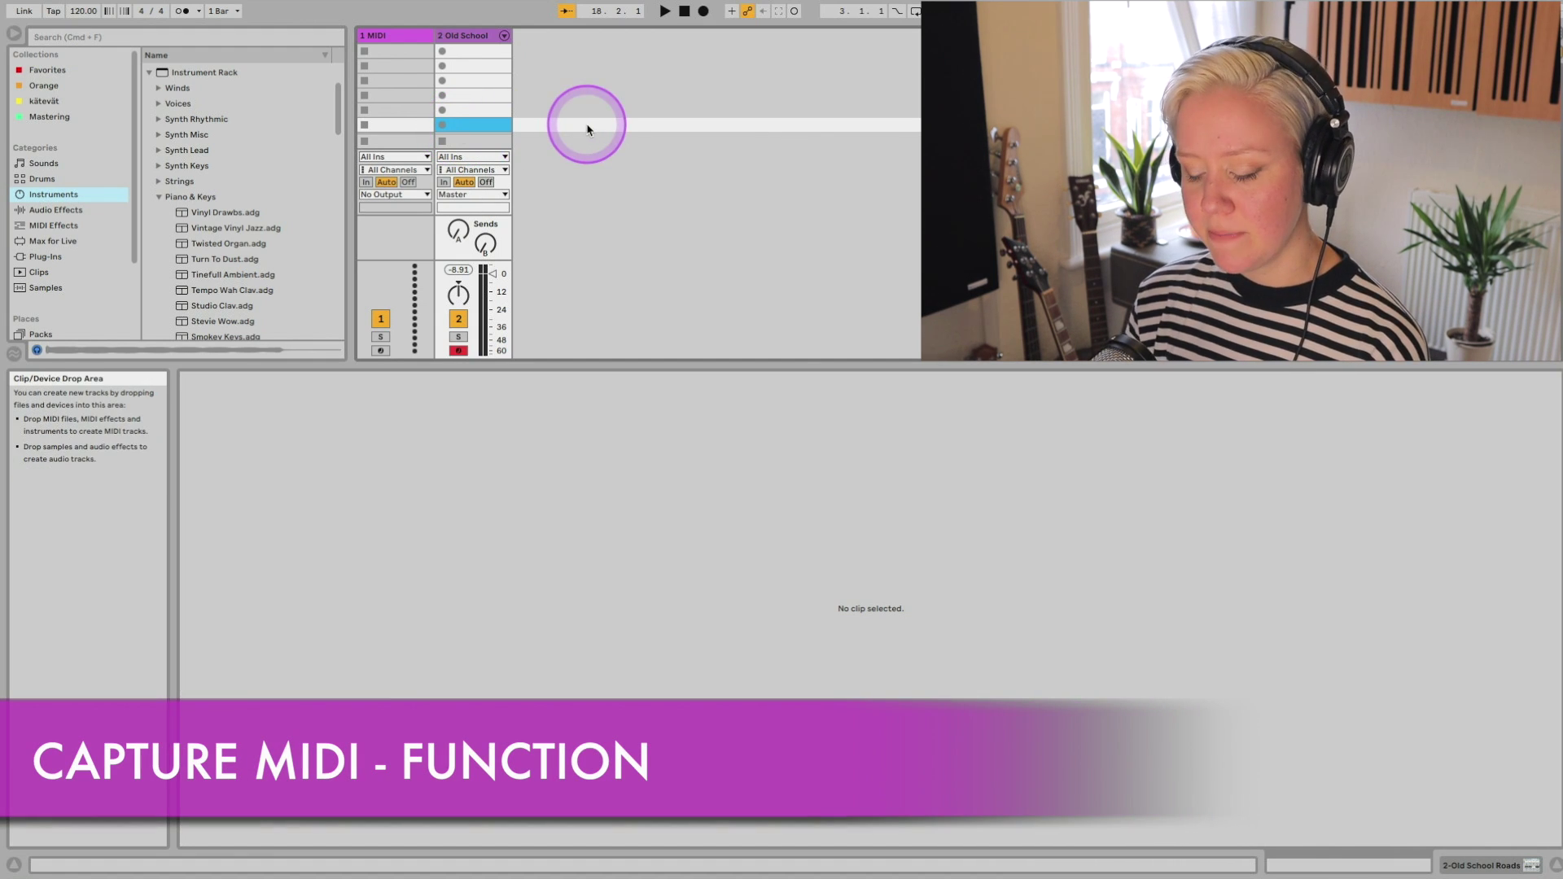
{"action": "left_click", "coordinate": [1480, 866]}
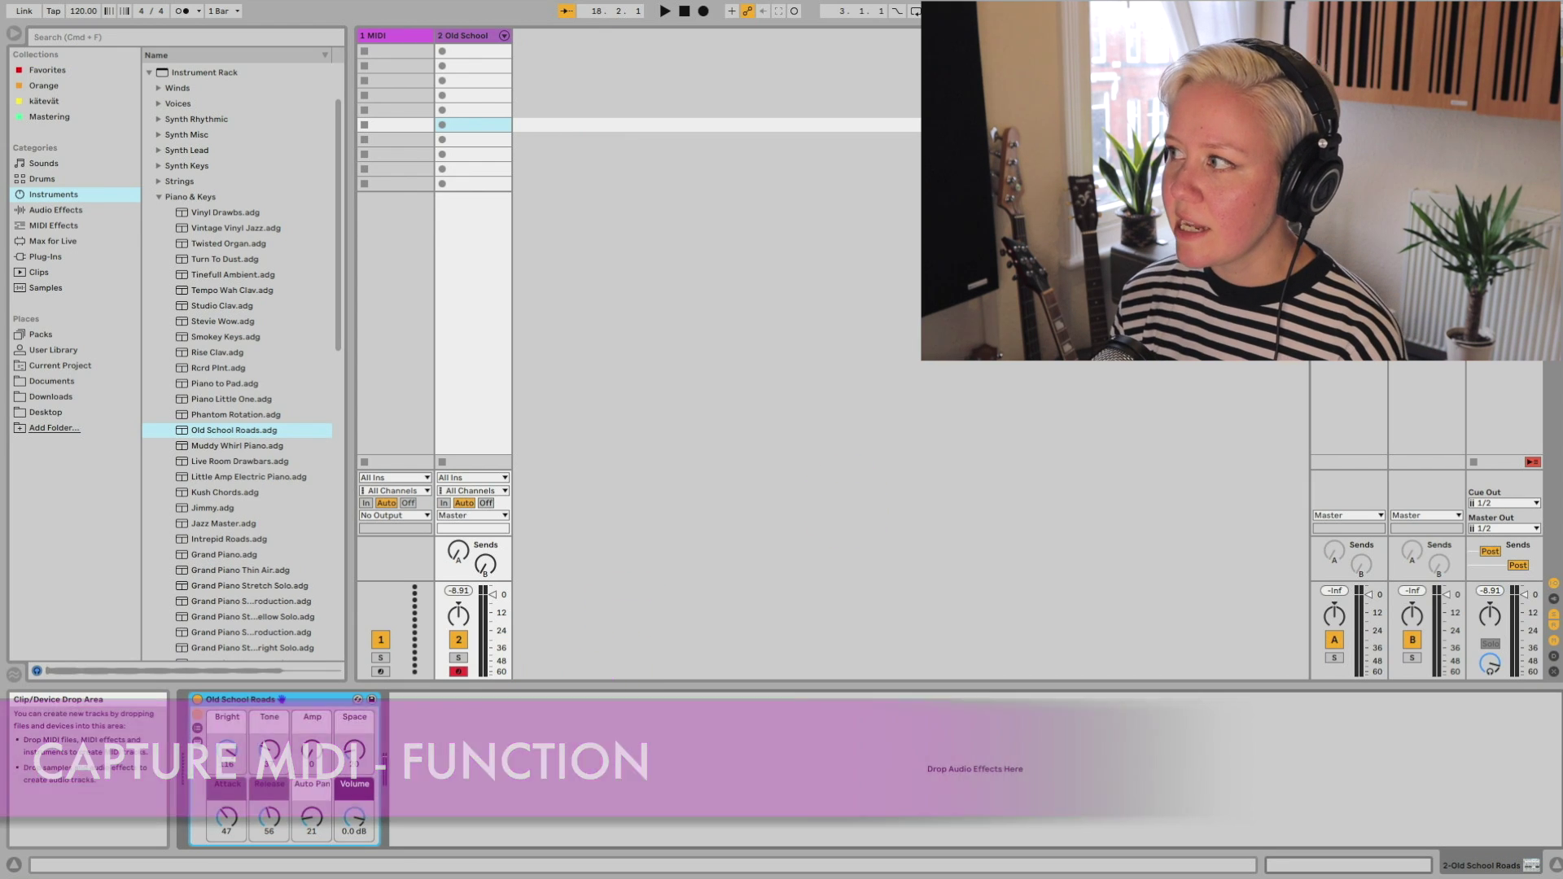
{"action": "left_click", "coordinate": [676, 470]}
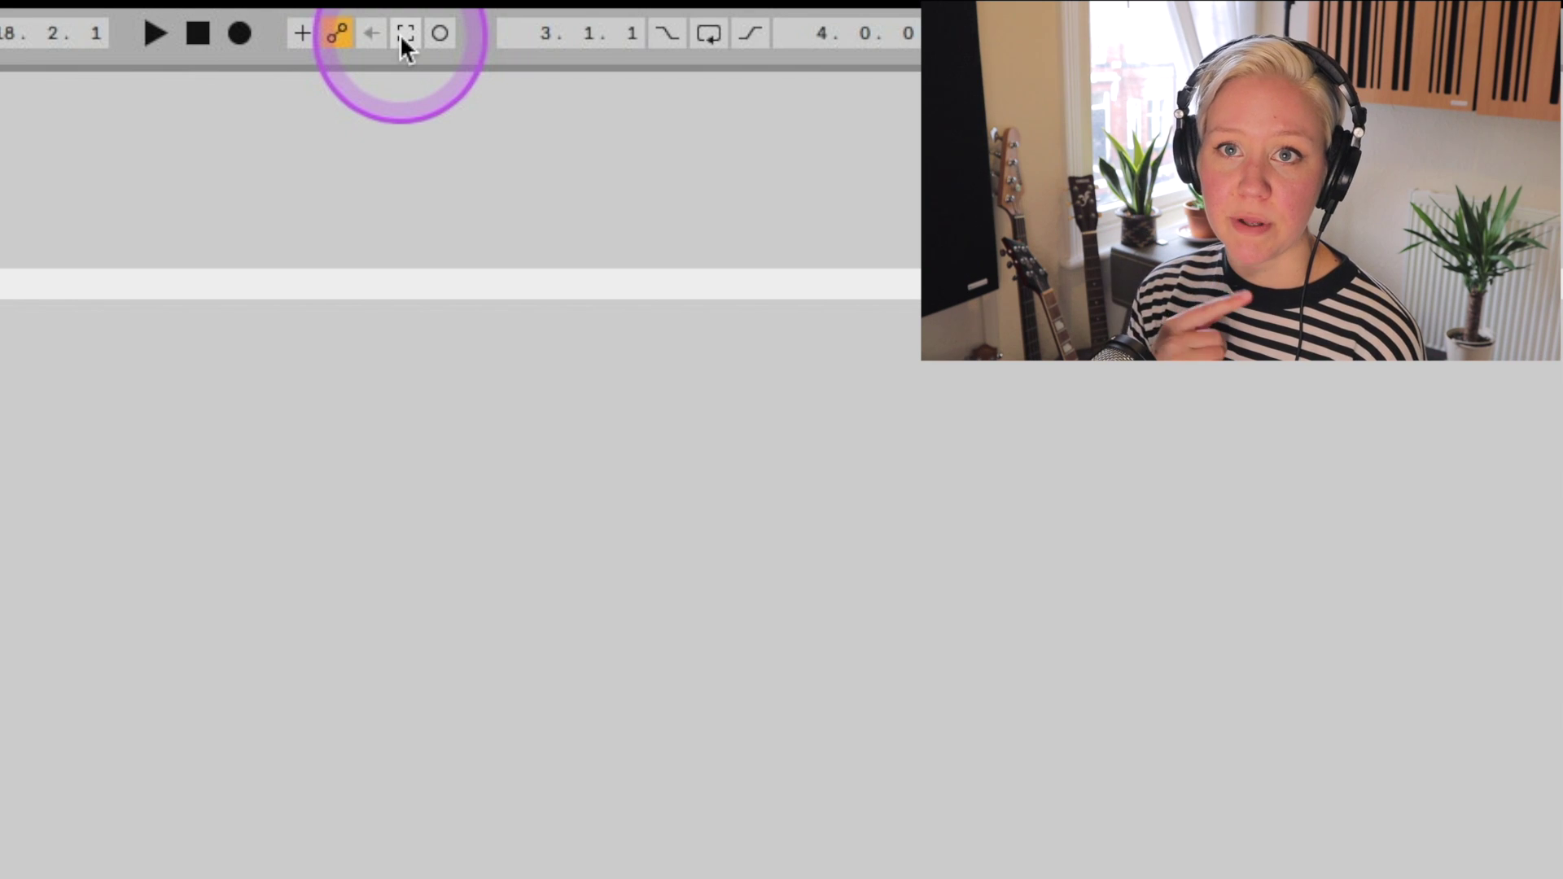
{"action": "left_click", "coordinate": [405, 36]}
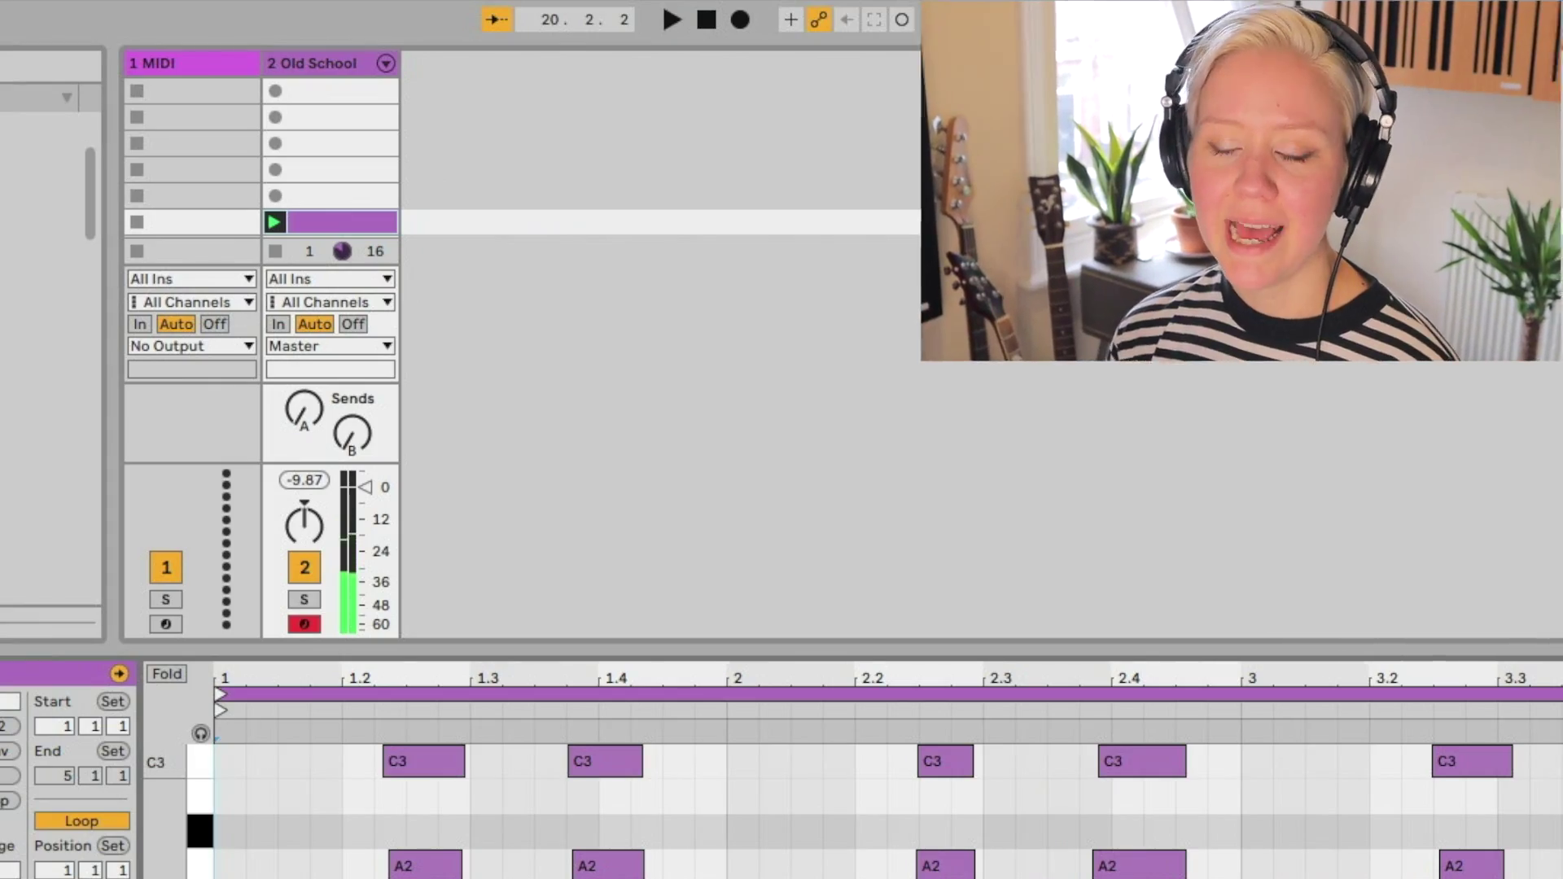
Record a new MIDI clip into the second slot of the Old School Roads track.
{"action": "double_click", "coordinate": [1013, 627]}
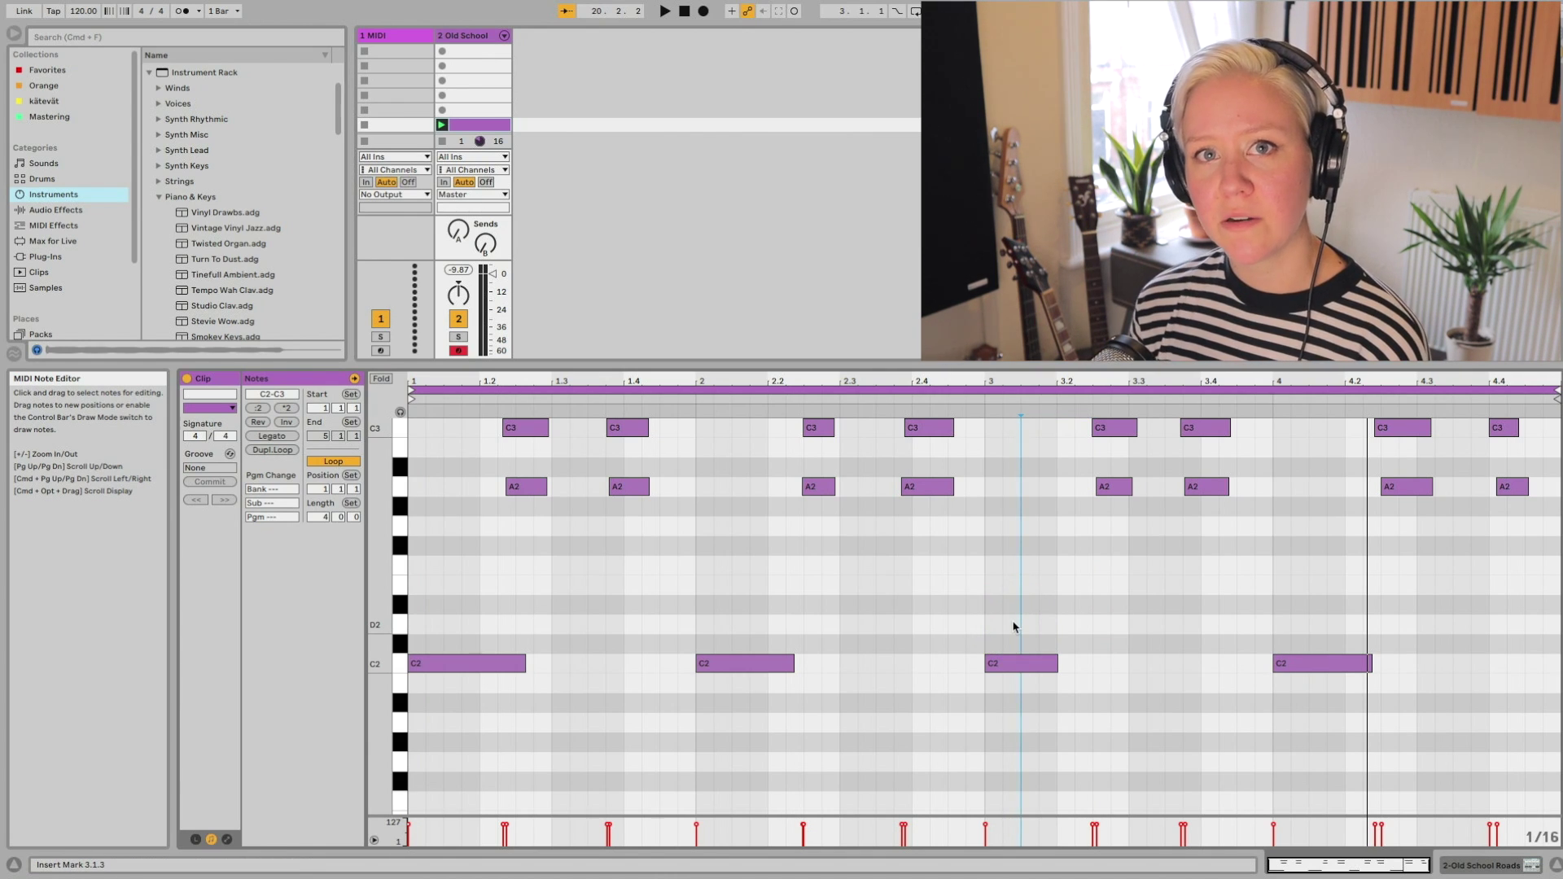
{"action": "left_click", "coordinate": [671, 207]}
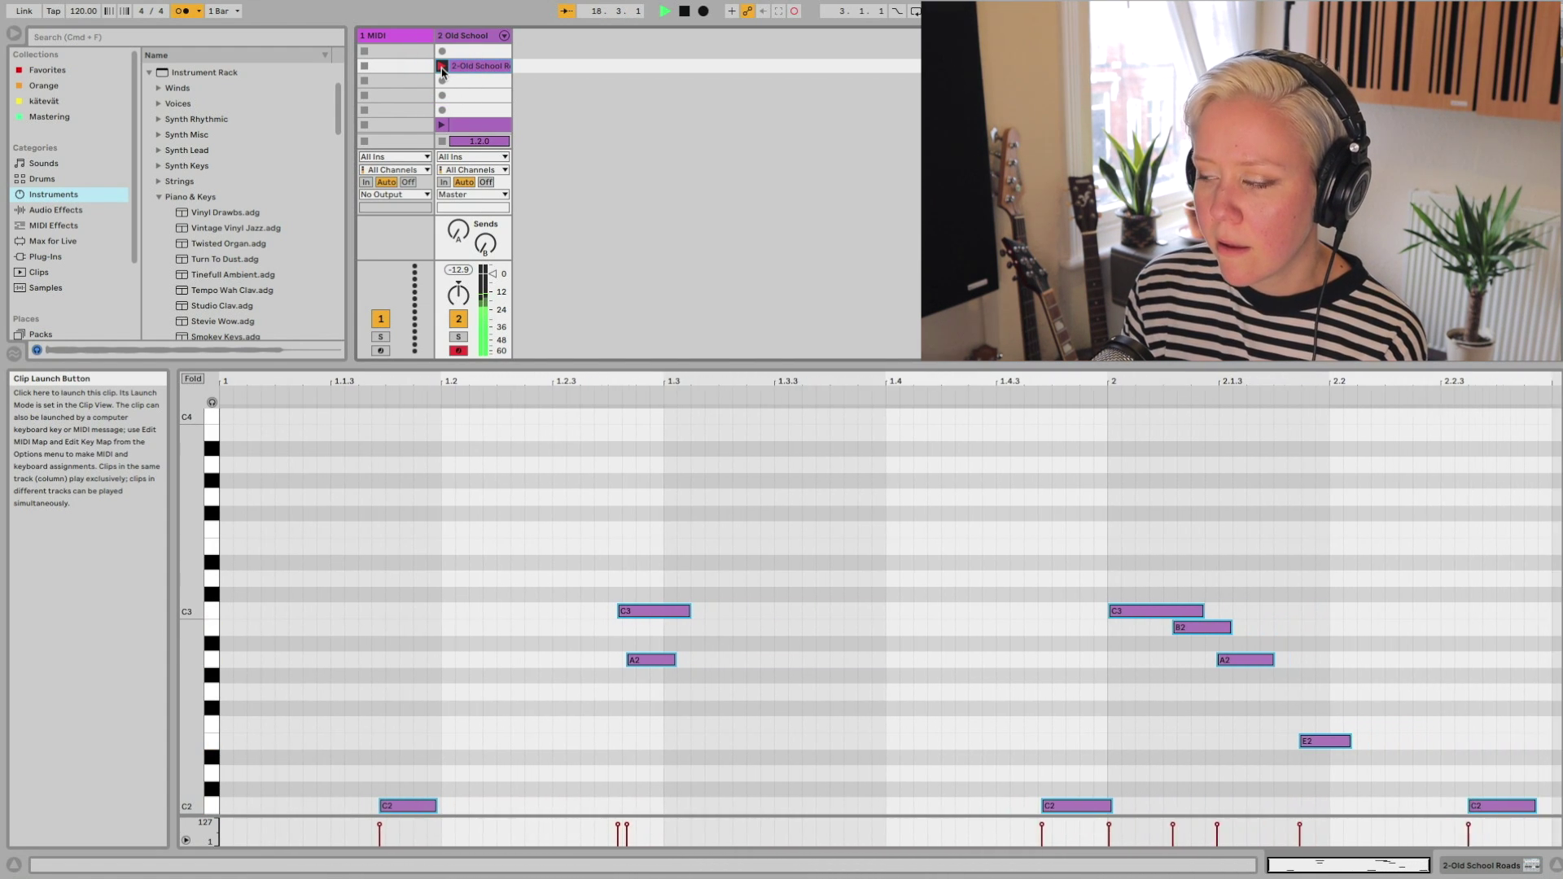
{"action": "left_click", "coordinate": [442, 66]}
Examine how the recorded notes in the second-slot clip line up with the grid.
{"action": "left_click", "coordinate": [542, 670]}
{"action": "scroll", "coordinate": [542, 670], "scroll_direction": "down", "scroll_amount": 5}
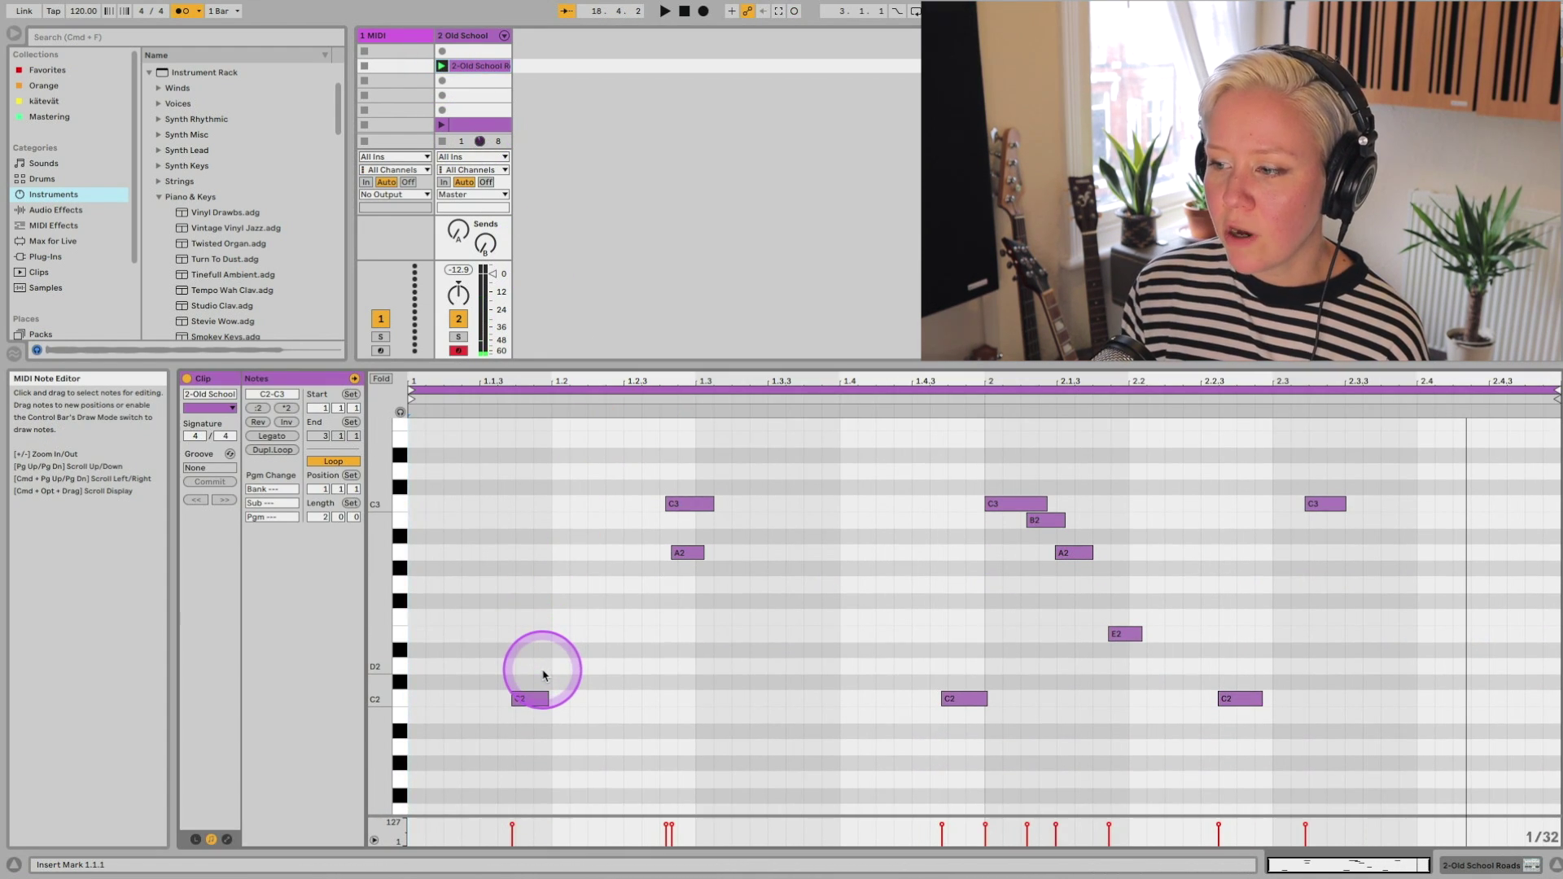
{"action": "scroll", "coordinate": [542, 670], "scroll_direction": "up", "scroll_amount": 5}
{"action": "scroll", "coordinate": [442, 701], "scroll_direction": "left", "scroll_amount": 3}
{"action": "scroll", "coordinate": [443, 701], "scroll_direction": "down", "scroll_amount": 1}
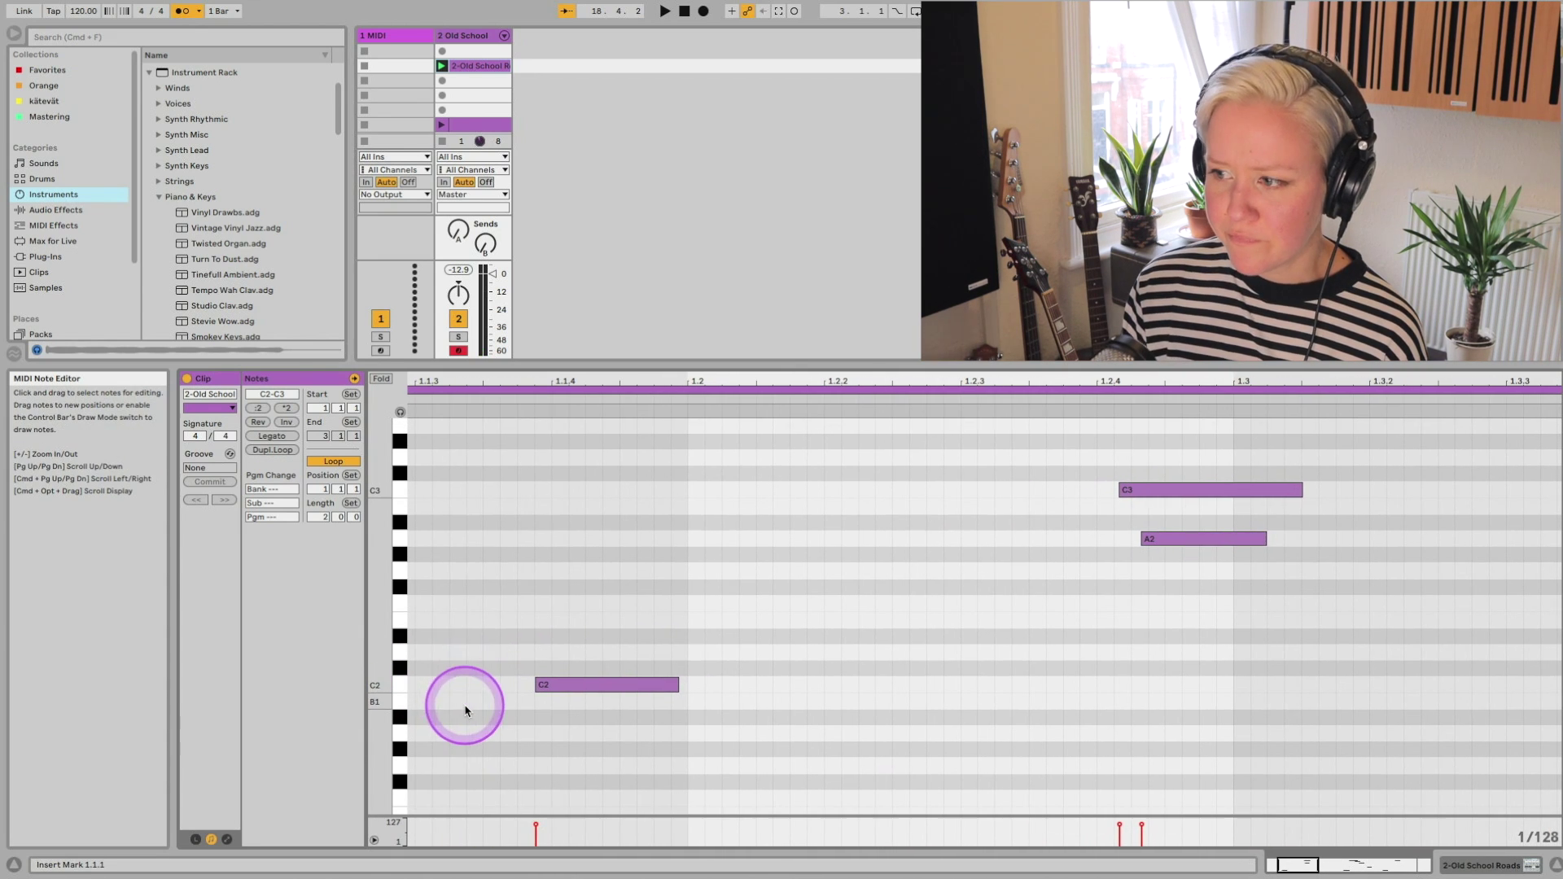
{"action": "left_click", "coordinate": [617, 470]}
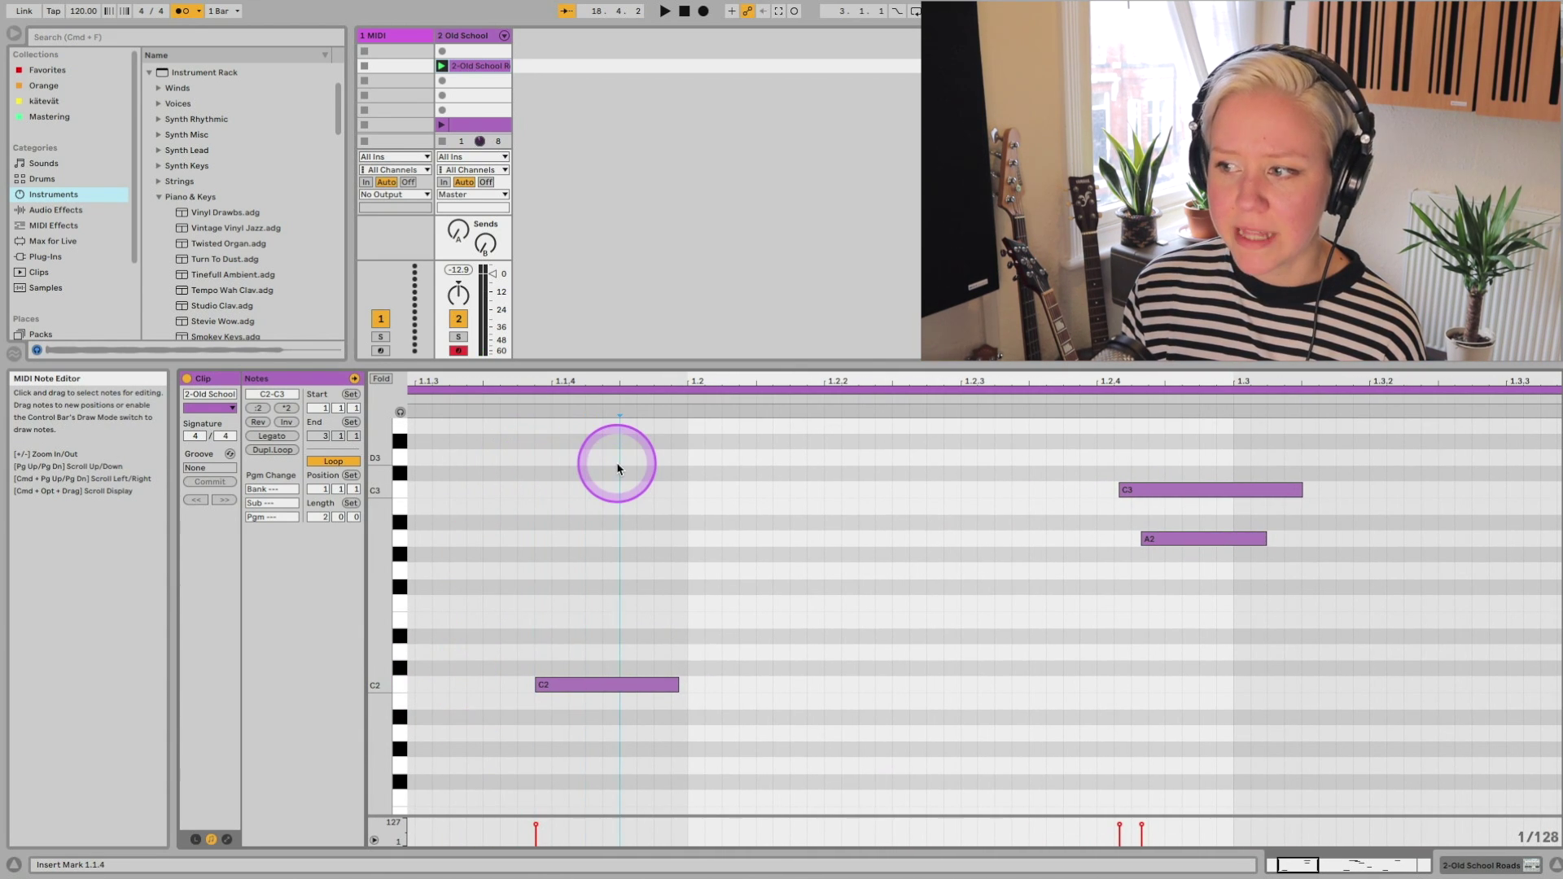
{"action": "key", "text": "minus"}
{"action": "key", "text": "minus"}
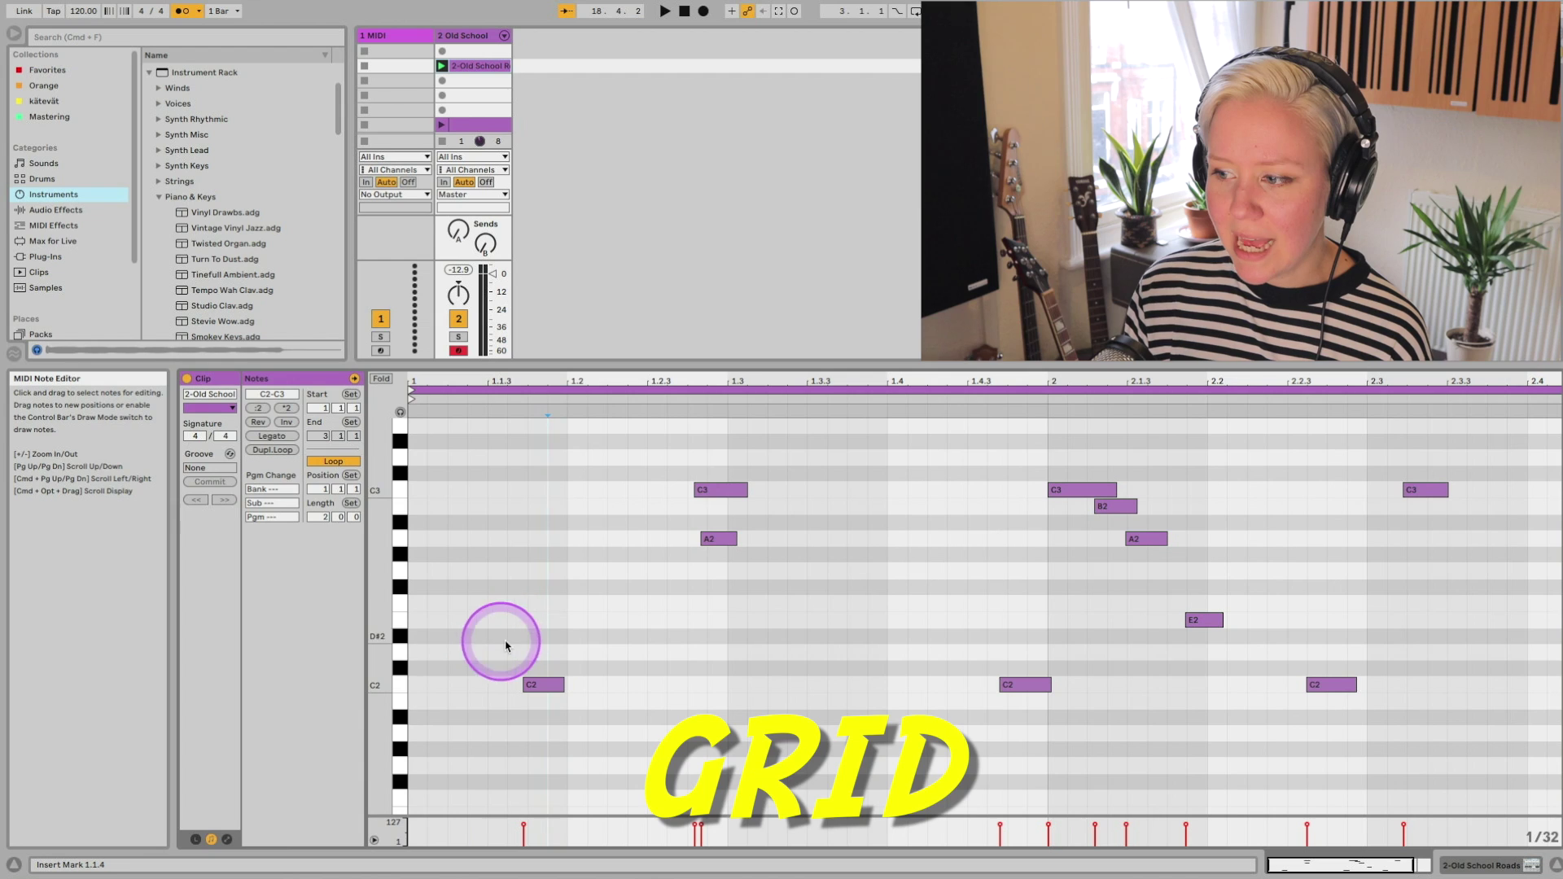
{"action": "left_click", "coordinate": [531, 592]}
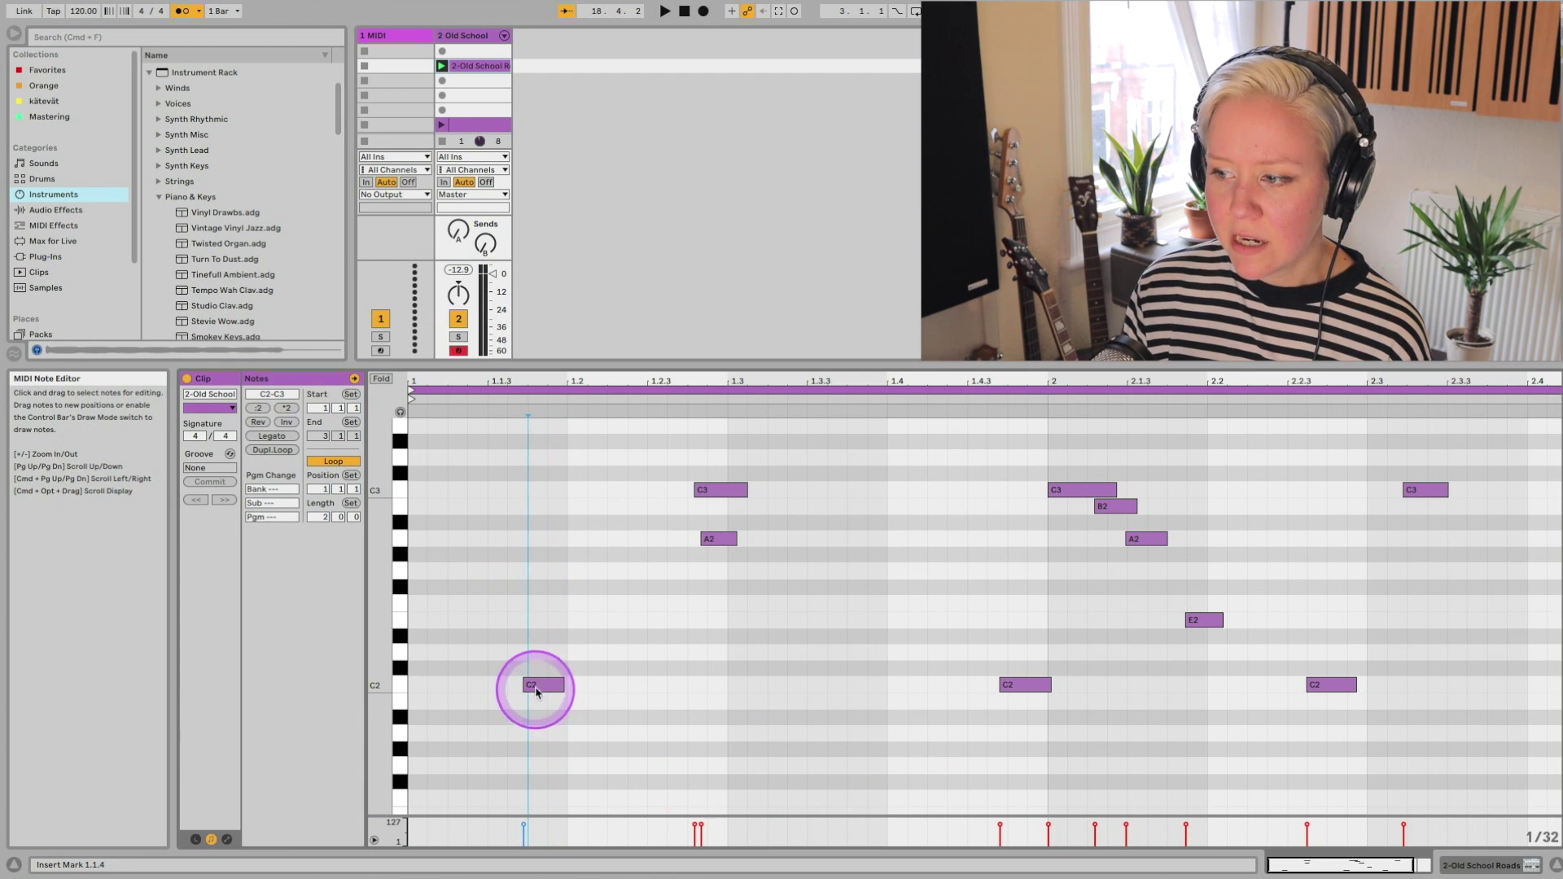
{"action": "left_click", "coordinate": [710, 509]}
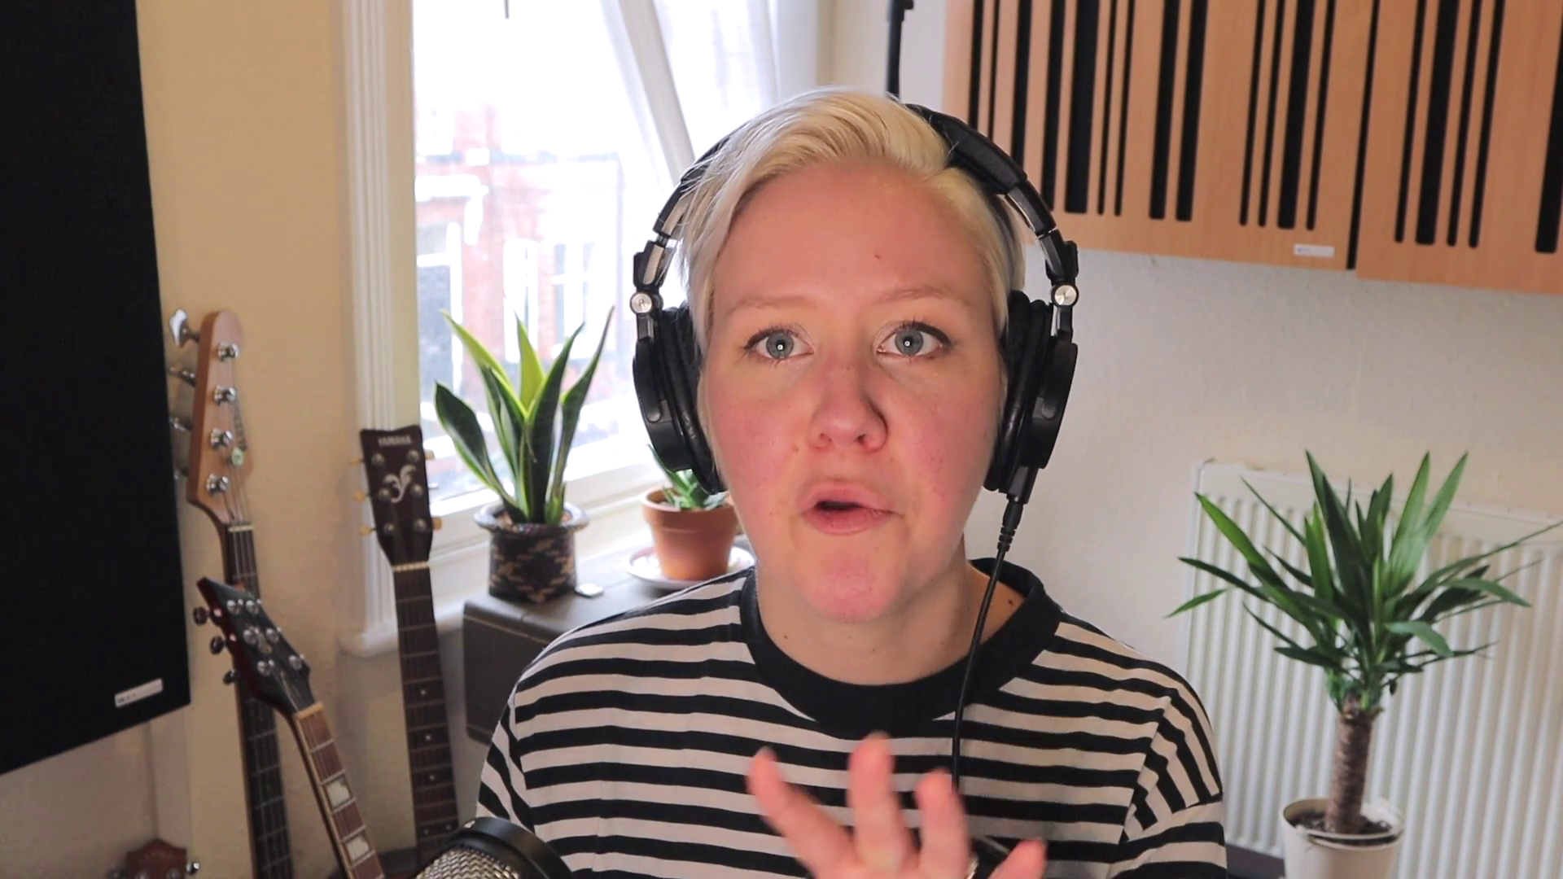
{"action": "left_click", "coordinate": [710, 489]}
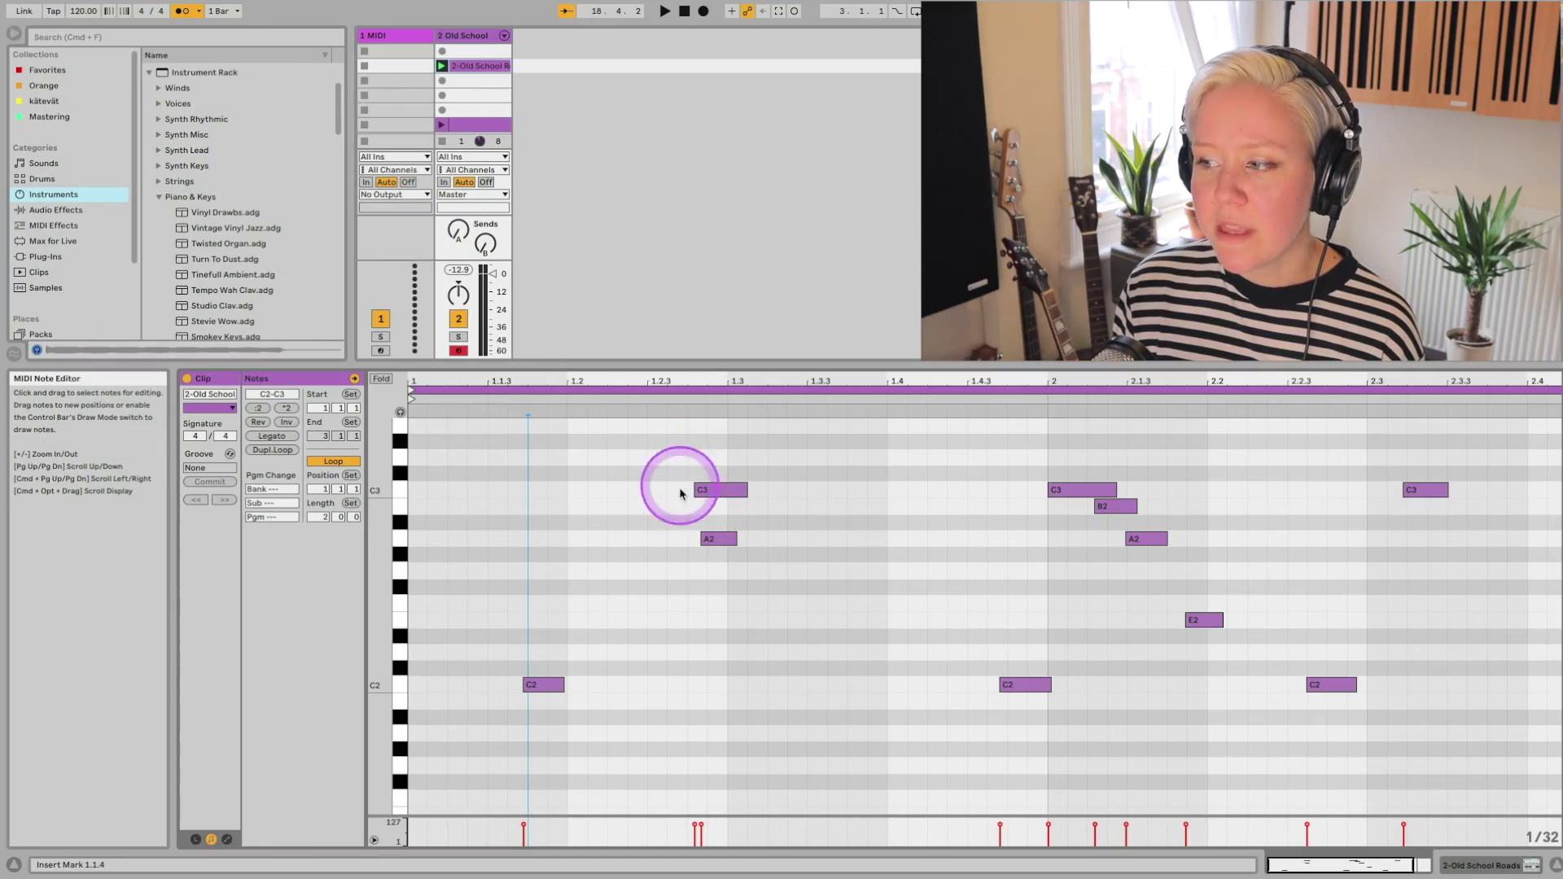
{"action": "left_click", "coordinate": [755, 507]}
Try moving the C3 and A2 notes just before 1.3 to start exactly on it, and undo the moves.
{"action": "left_click", "coordinate": [706, 482]}
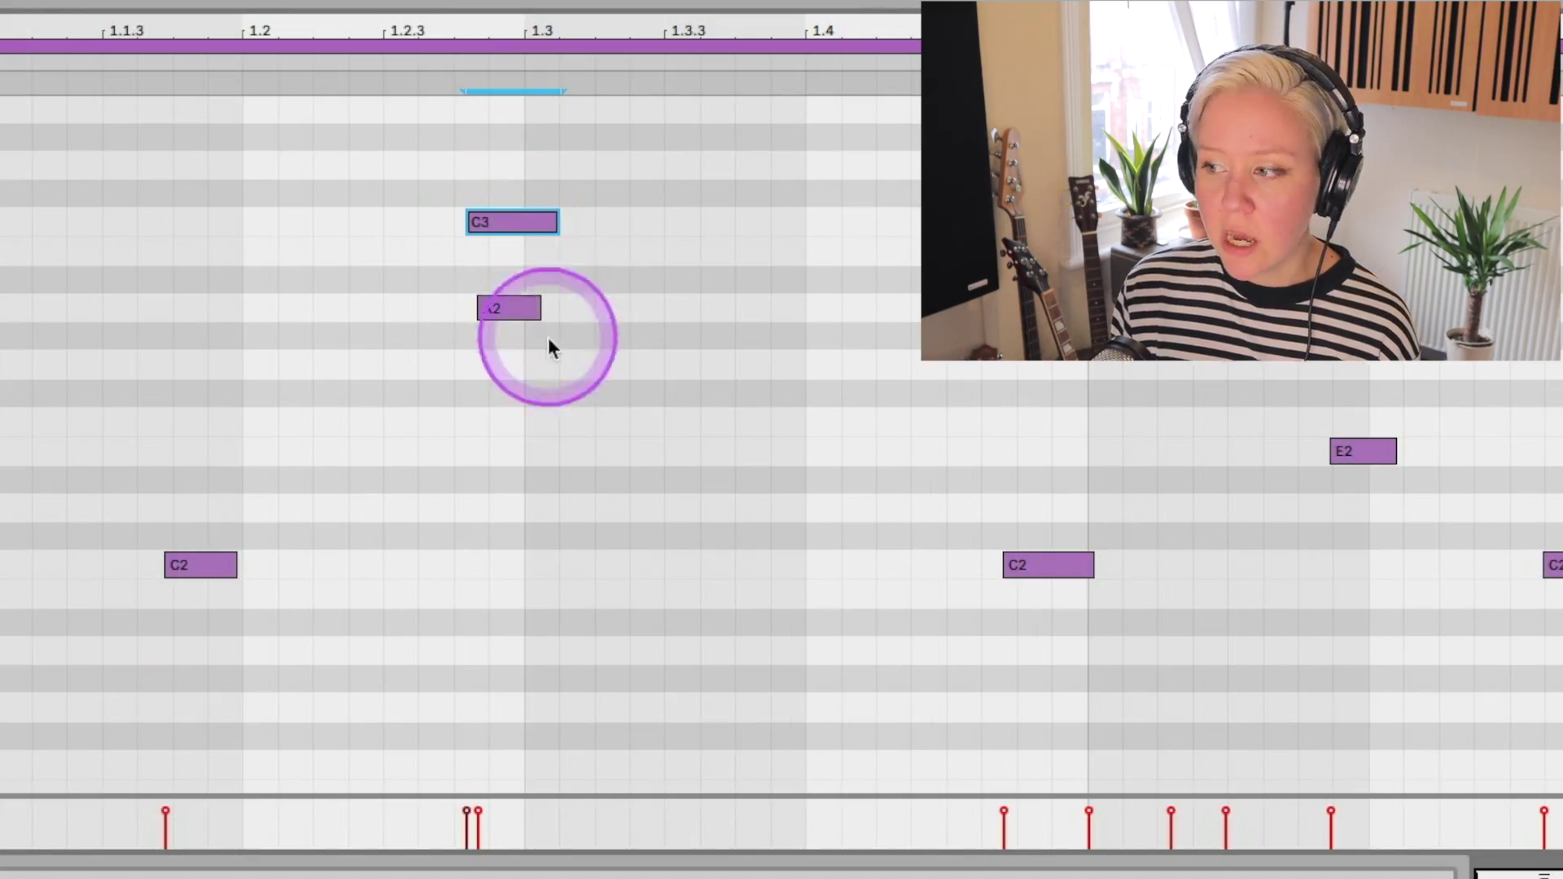
{"action": "left_click_drag", "start_coordinate": [548, 350], "coordinate": [562, 236]}
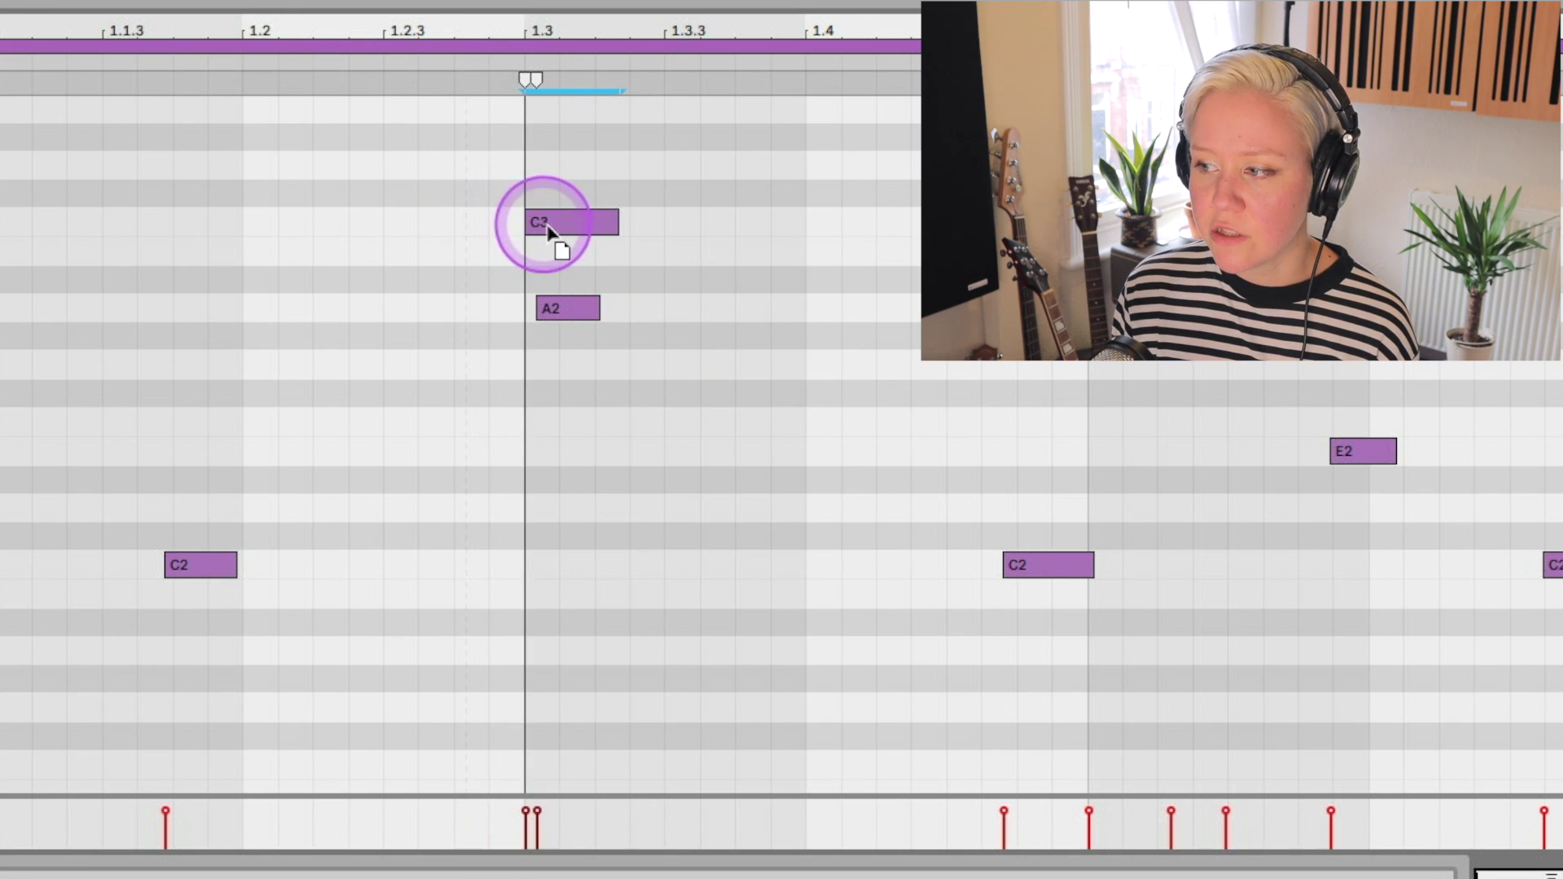
{"action": "left_click", "coordinate": [550, 470]}
{"action": "left_click", "coordinate": [555, 311]}
{"action": "left_click_drag", "start_coordinate": [555, 310], "coordinate": [545, 312]}
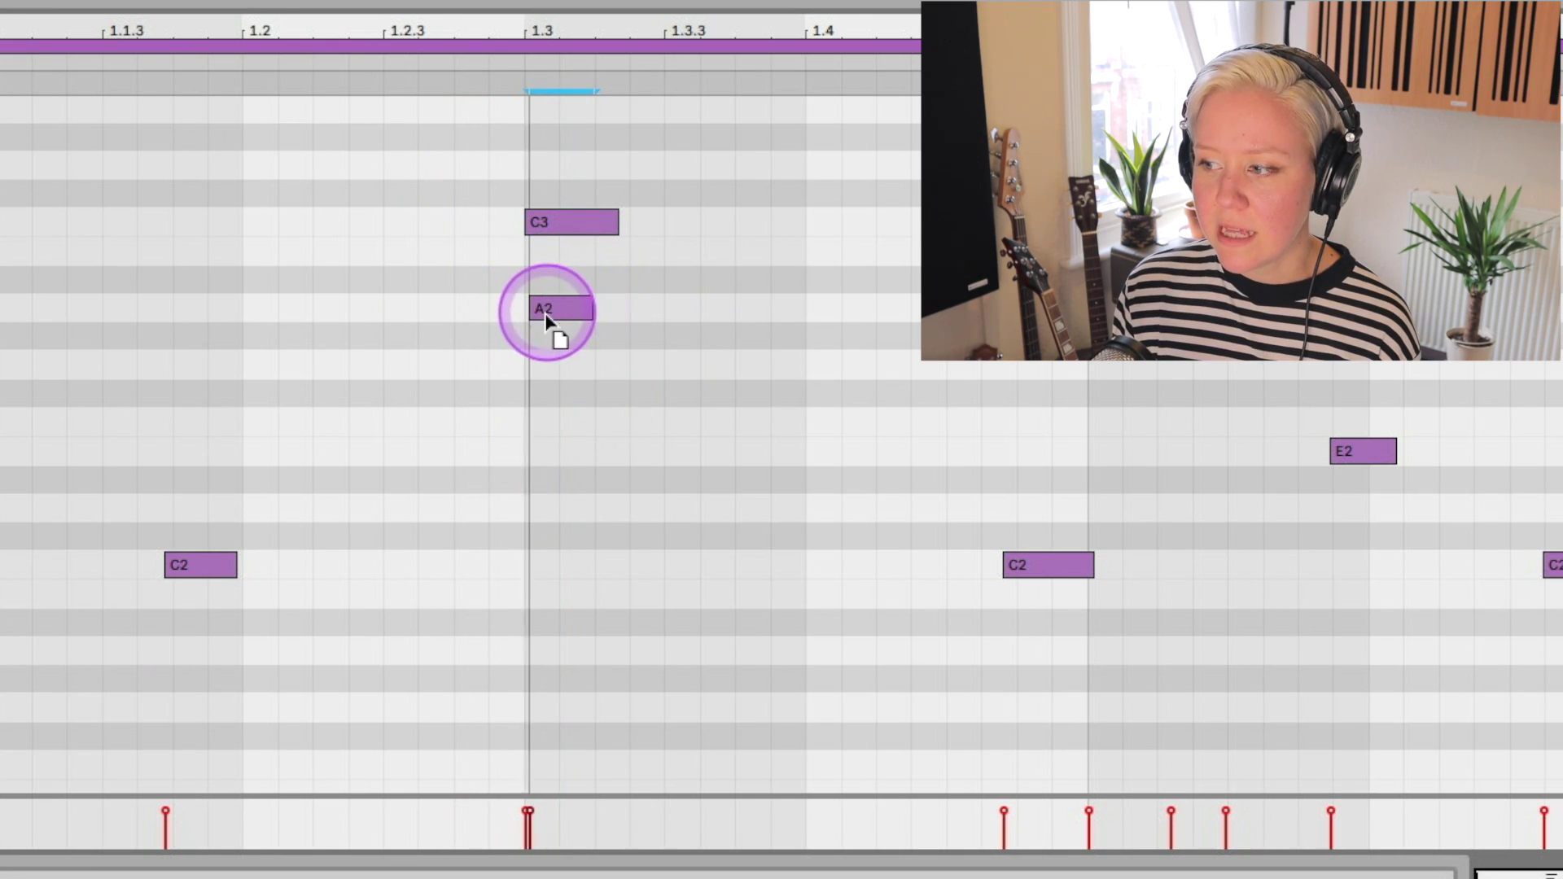
{"action": "left_click", "coordinate": [550, 220], "text": "shift"}
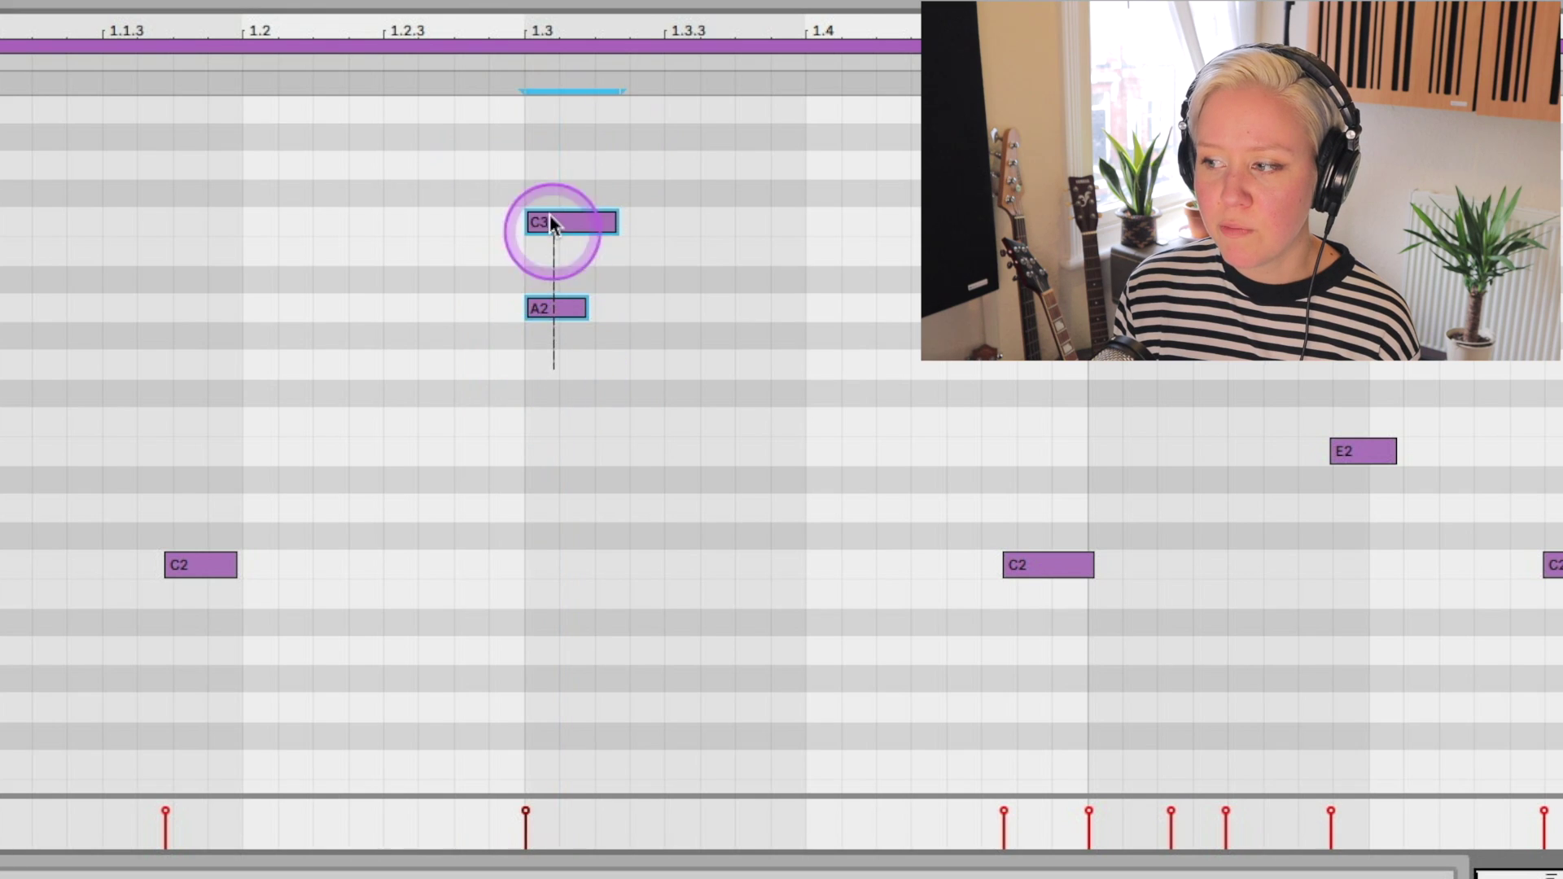
{"action": "left_click", "coordinate": [494, 183]}
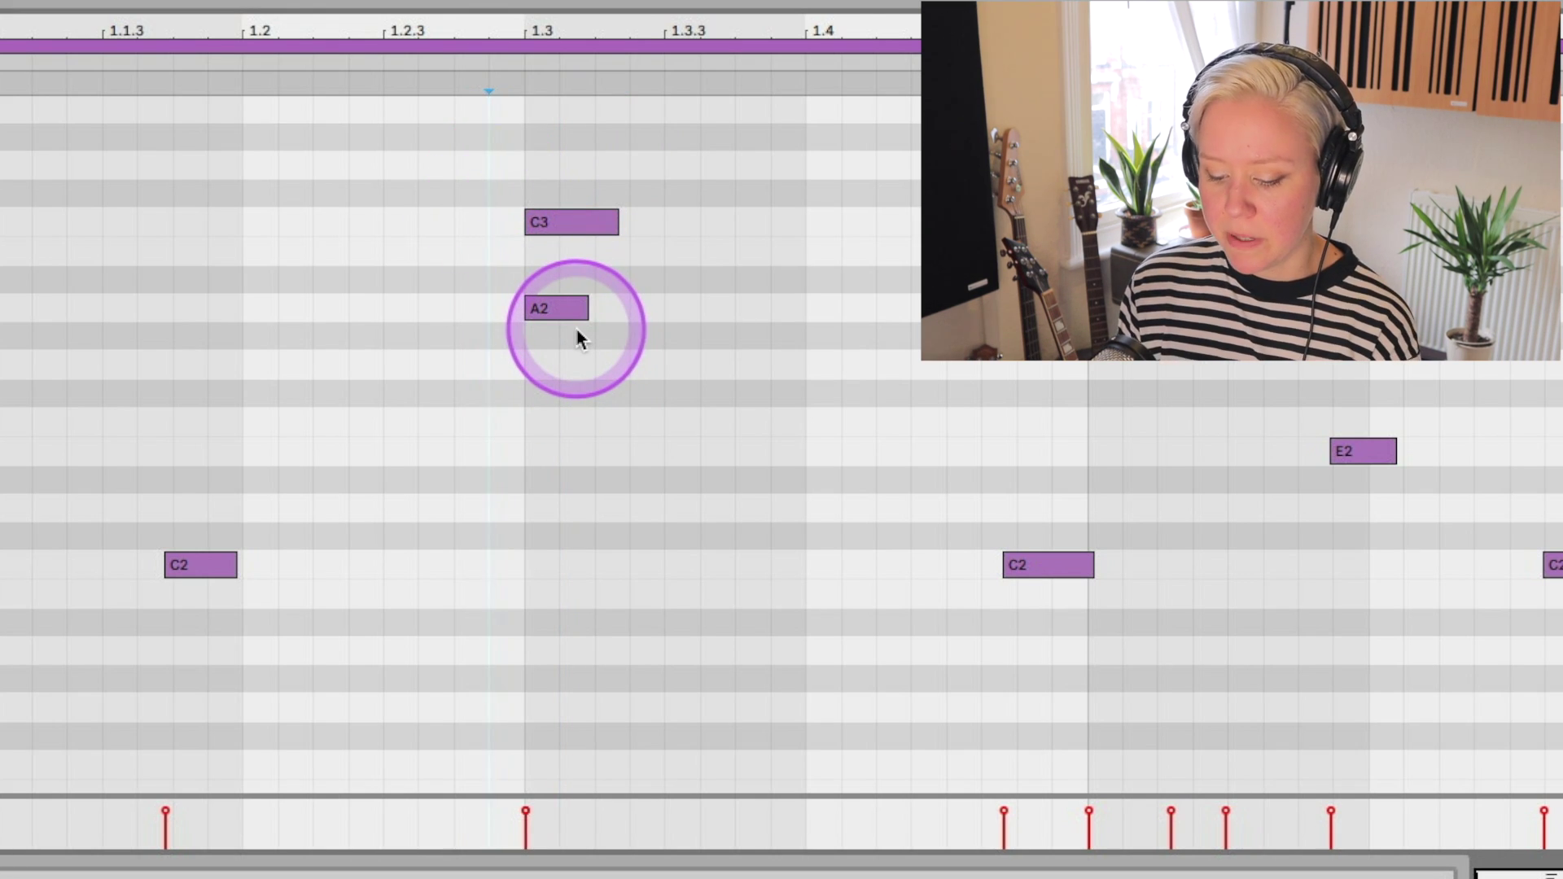
{"action": "key", "text": "ctrl+z"}
{"action": "key", "text": "ctrl+z"}
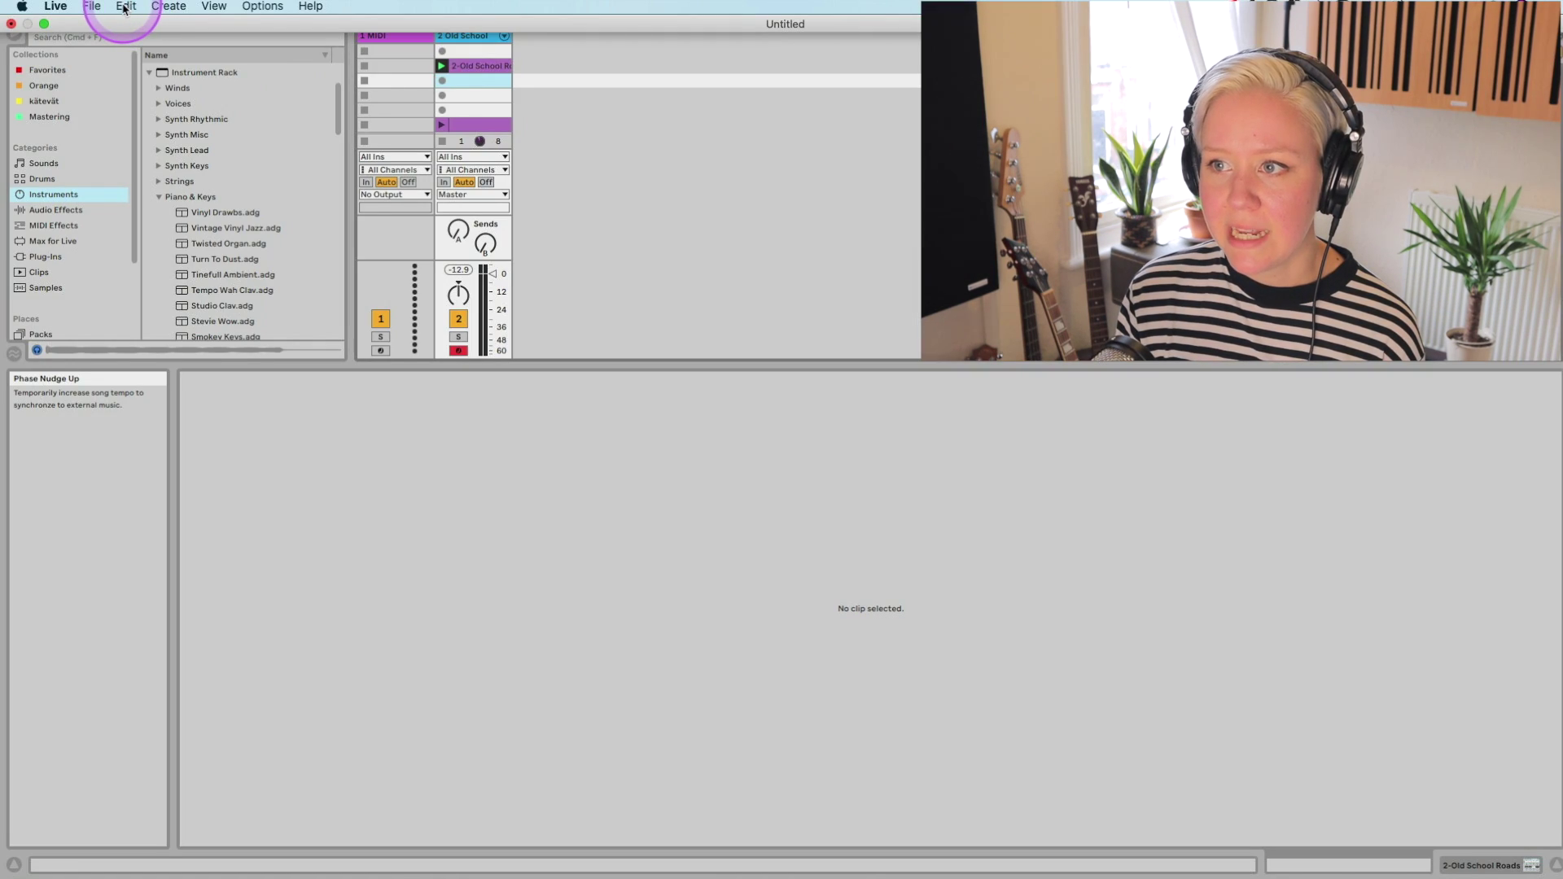
Set the record quantization to Quarter-Note Quantization.
{"action": "left_click", "coordinate": [124, 8]}
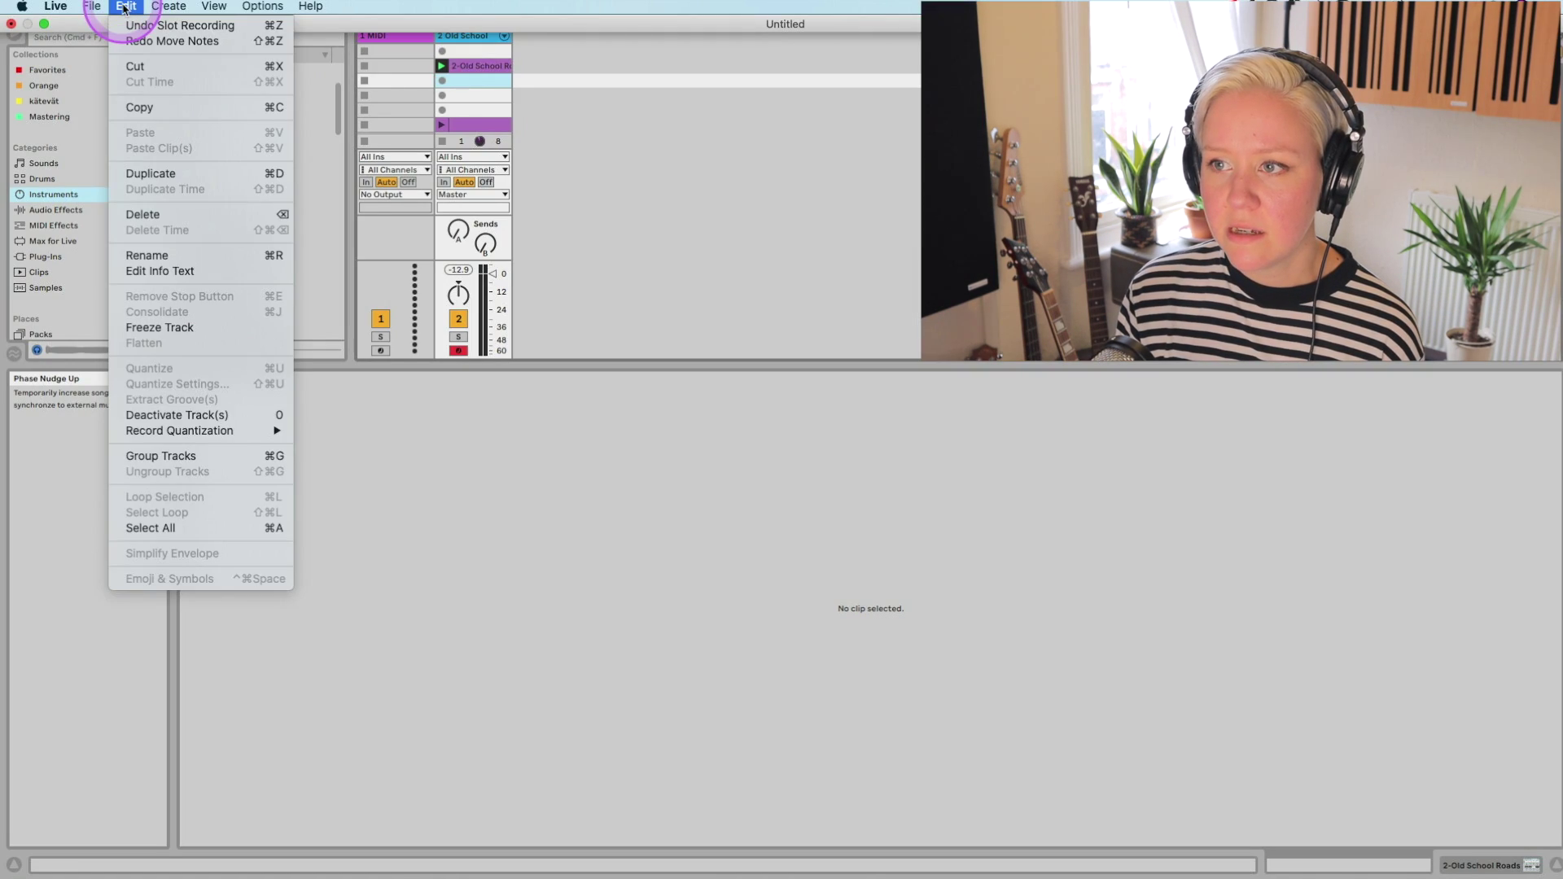
{"action": "mouse_move", "coordinate": [218, 433]}
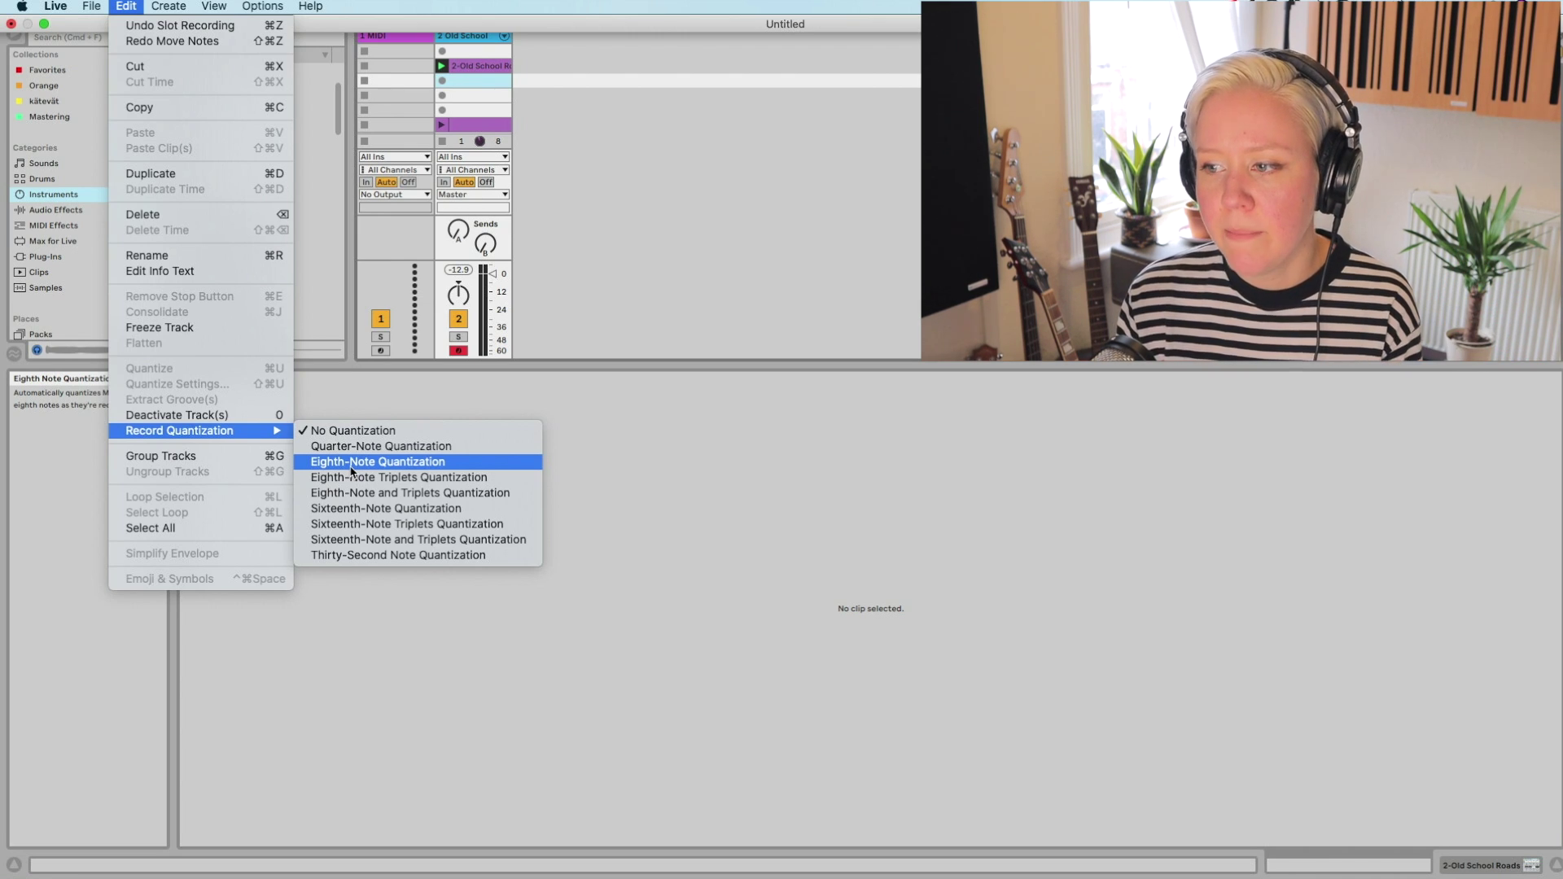
{"action": "left_click", "coordinate": [384, 486]}
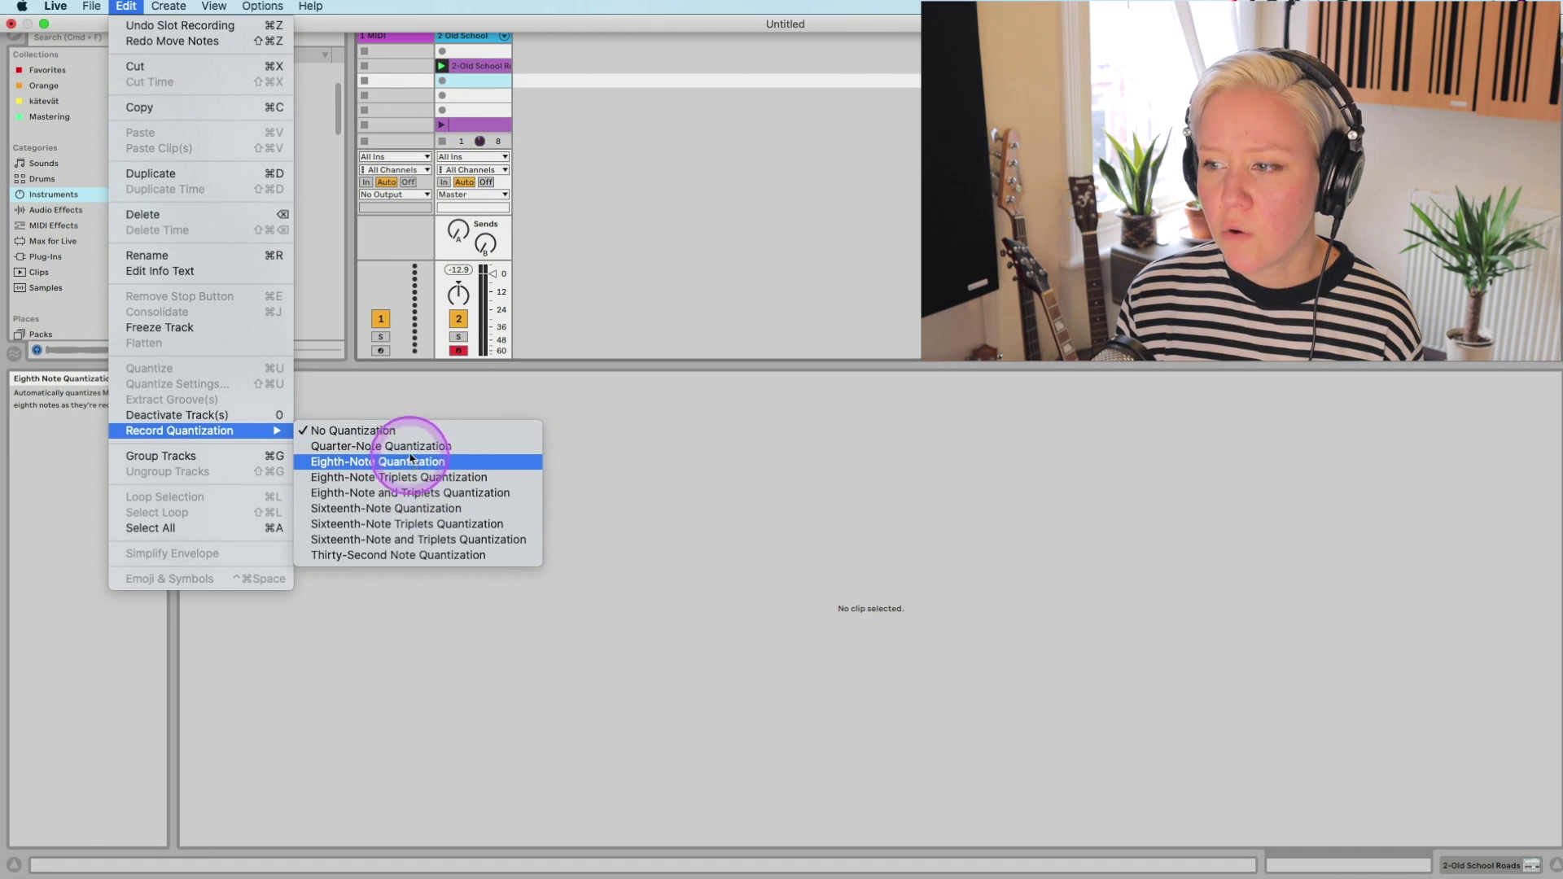
{"action": "left_click", "coordinate": [395, 449]}
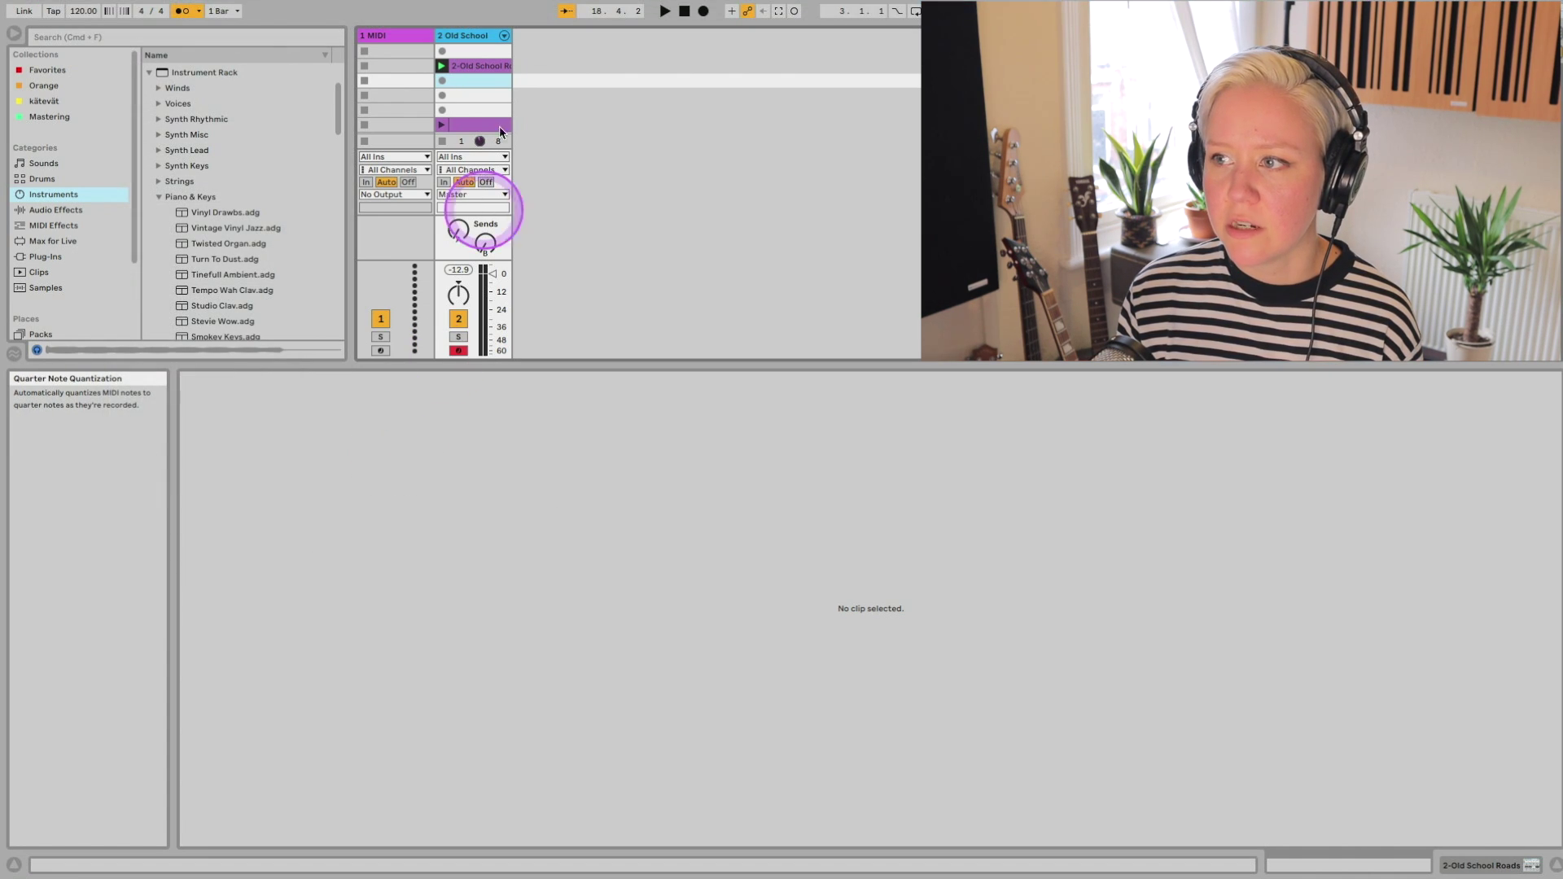
Record a MIDI clip into the third slot of the Old School Roads track and inspect its quantized notes.
{"action": "left_click", "coordinate": [463, 92]}
{"action": "left_click", "coordinate": [461, 80]}
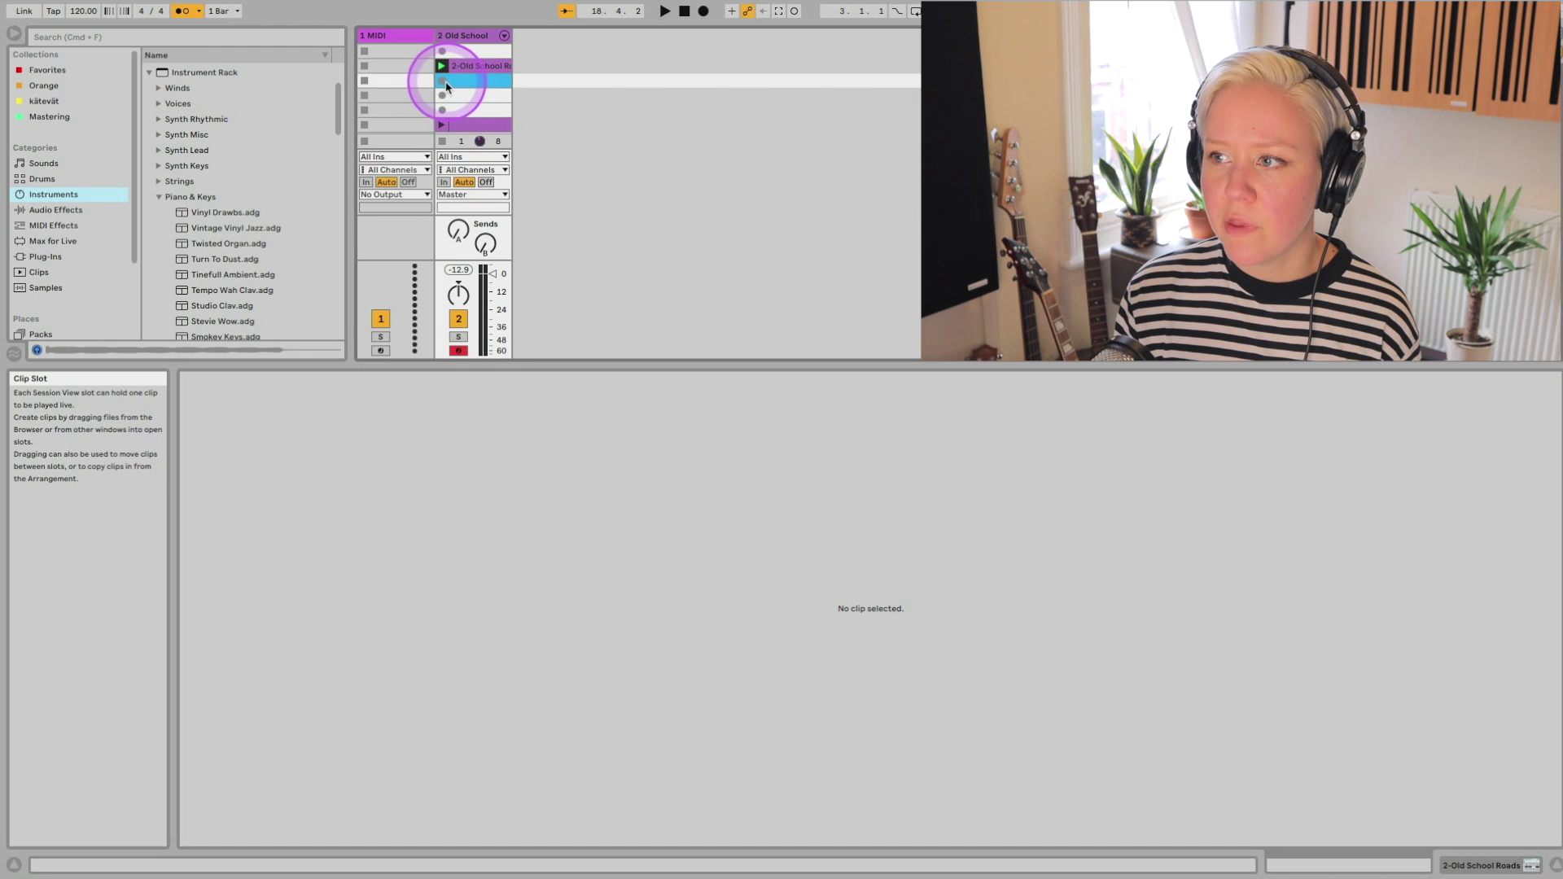
{"action": "left_click", "coordinate": [442, 81]}
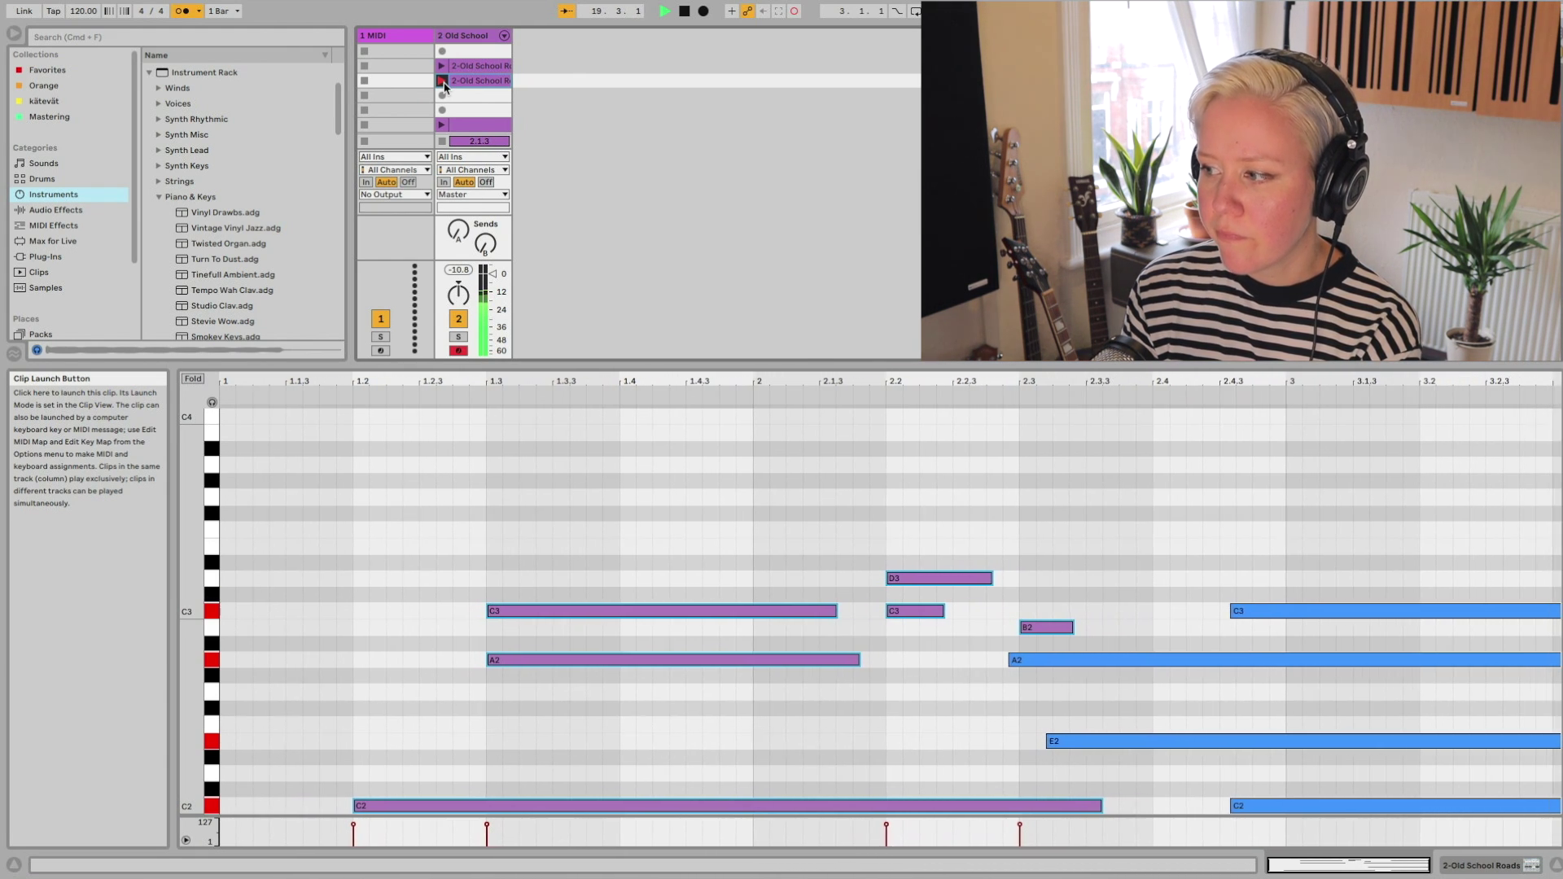
{"action": "left_click", "coordinate": [442, 81]}
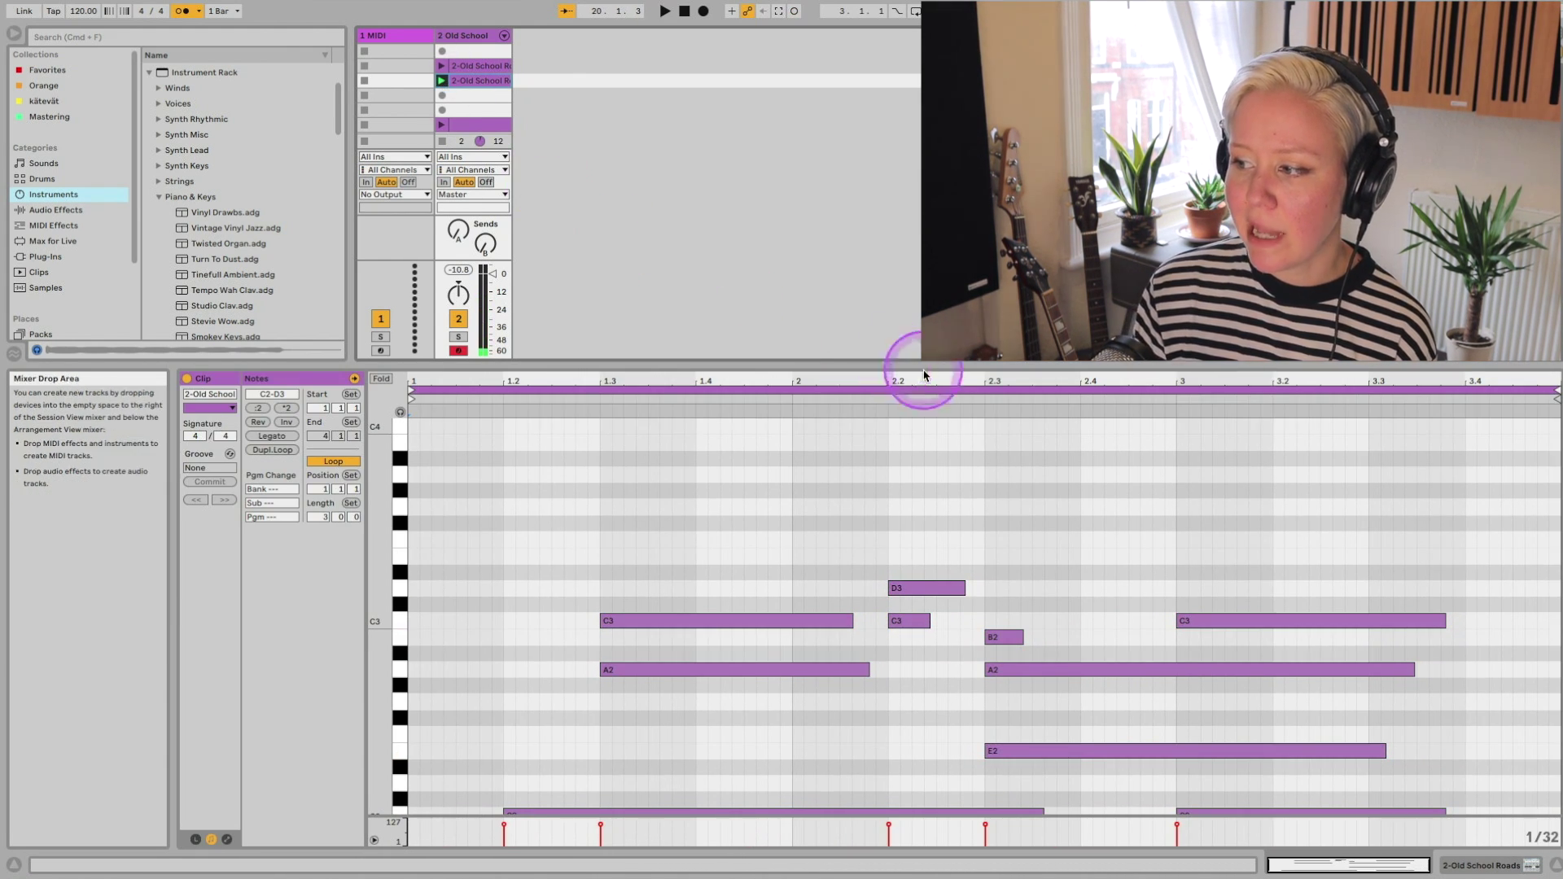
{"action": "left_click", "coordinate": [864, 739]}
{"action": "scroll", "coordinate": [863, 737], "scroll_direction": "down", "scroll_amount": 2}
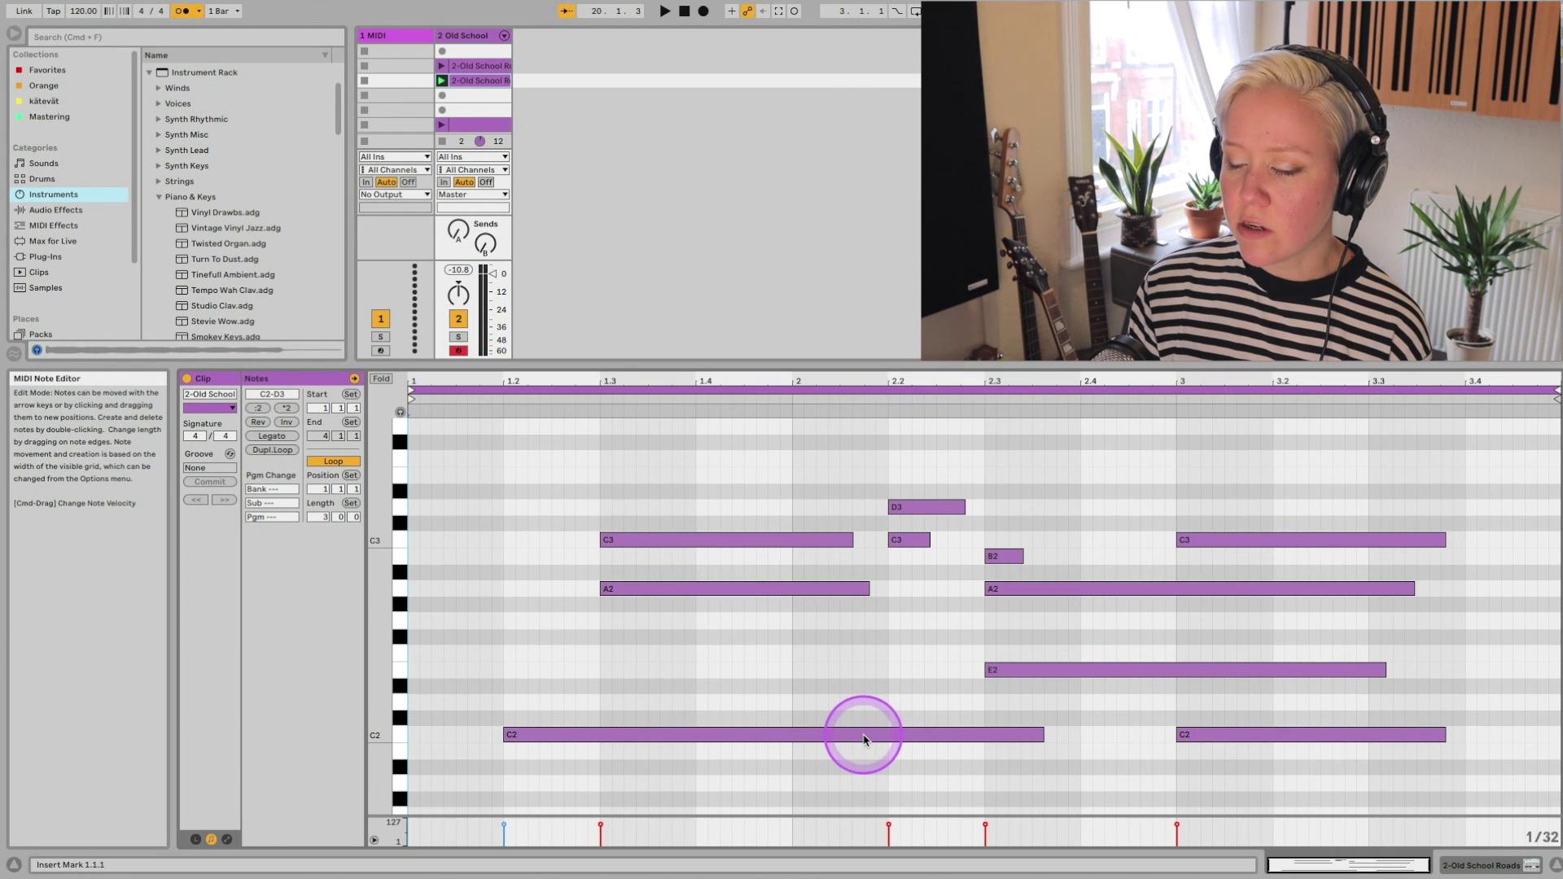
{"action": "left_click", "coordinate": [600, 412]}
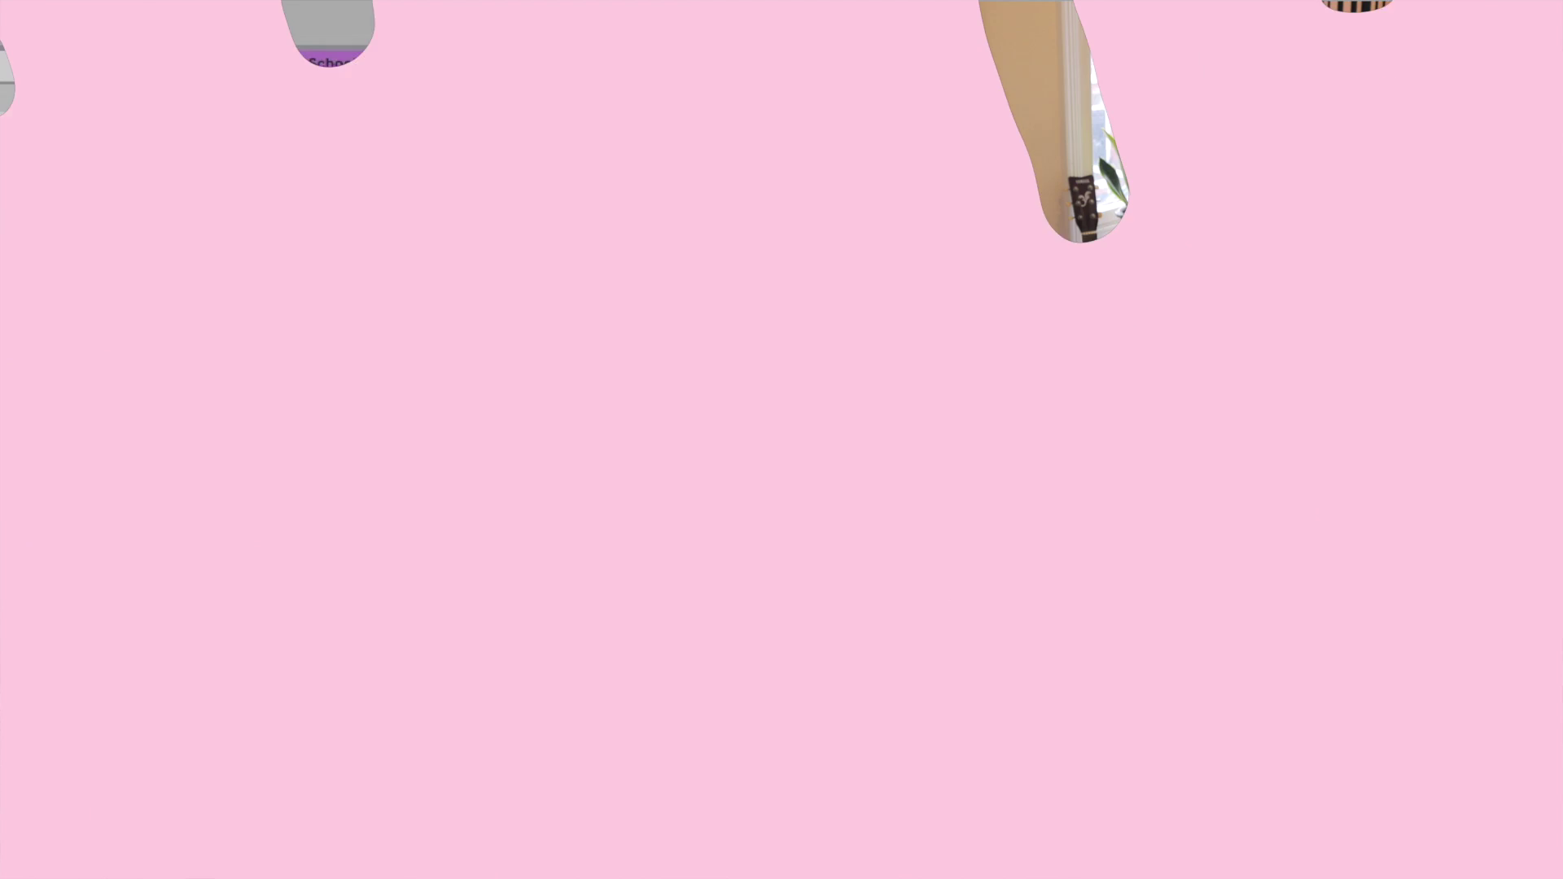
Export the third-slot clip as 2-Old School Roads 7.mid into untitled folder 2 and place that file in the track's eighth slot.
{"action": "right_click", "coordinate": [487, 81]}
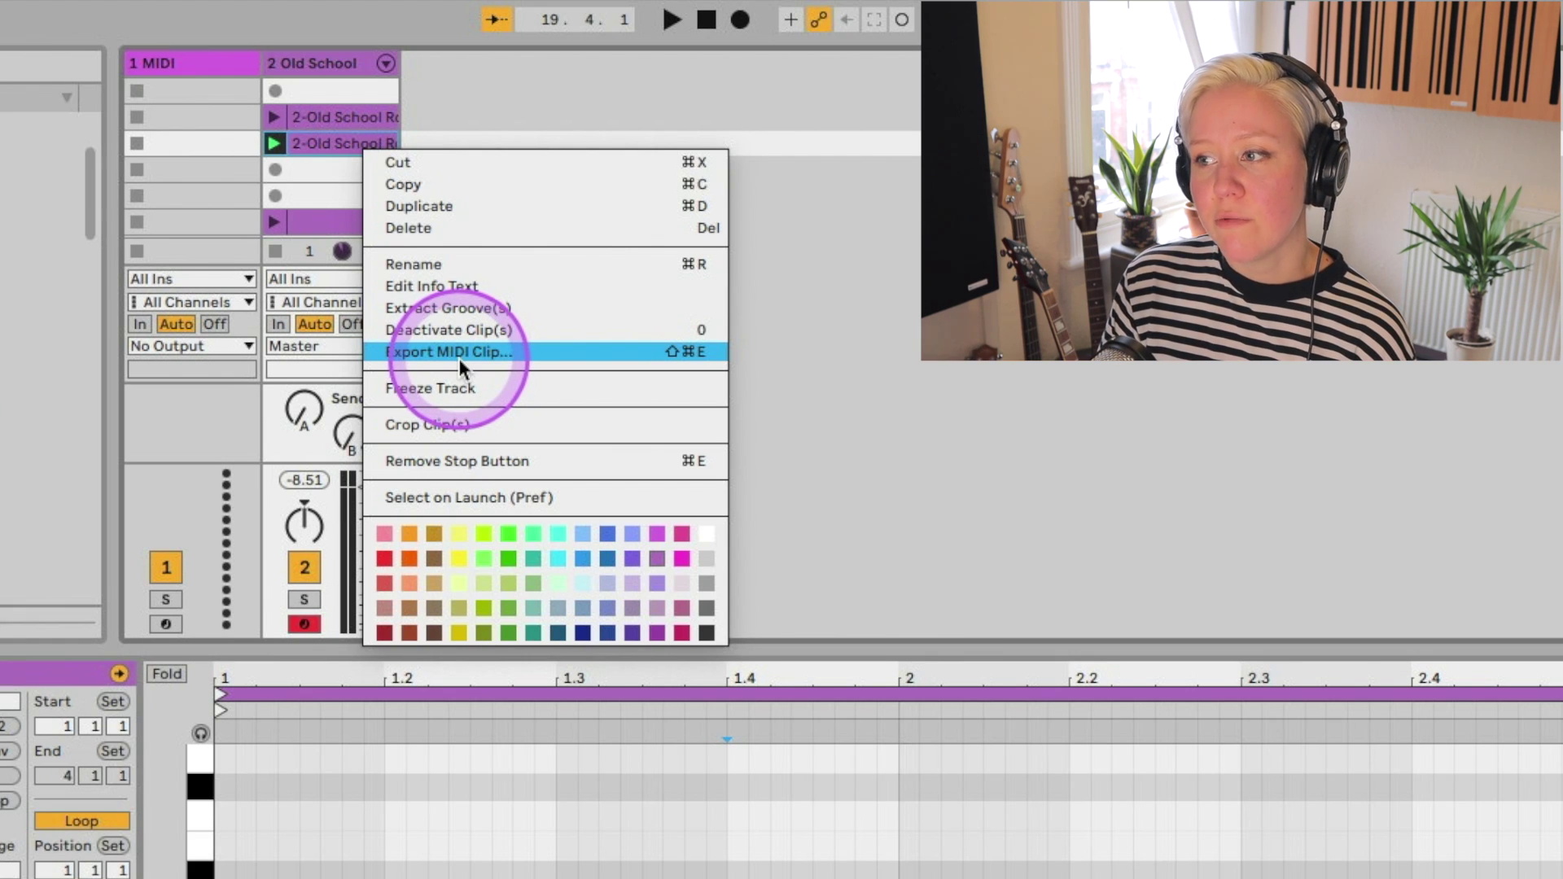
{"action": "left_click", "coordinate": [458, 352]}
{"action": "left_click", "coordinate": [648, 236]}
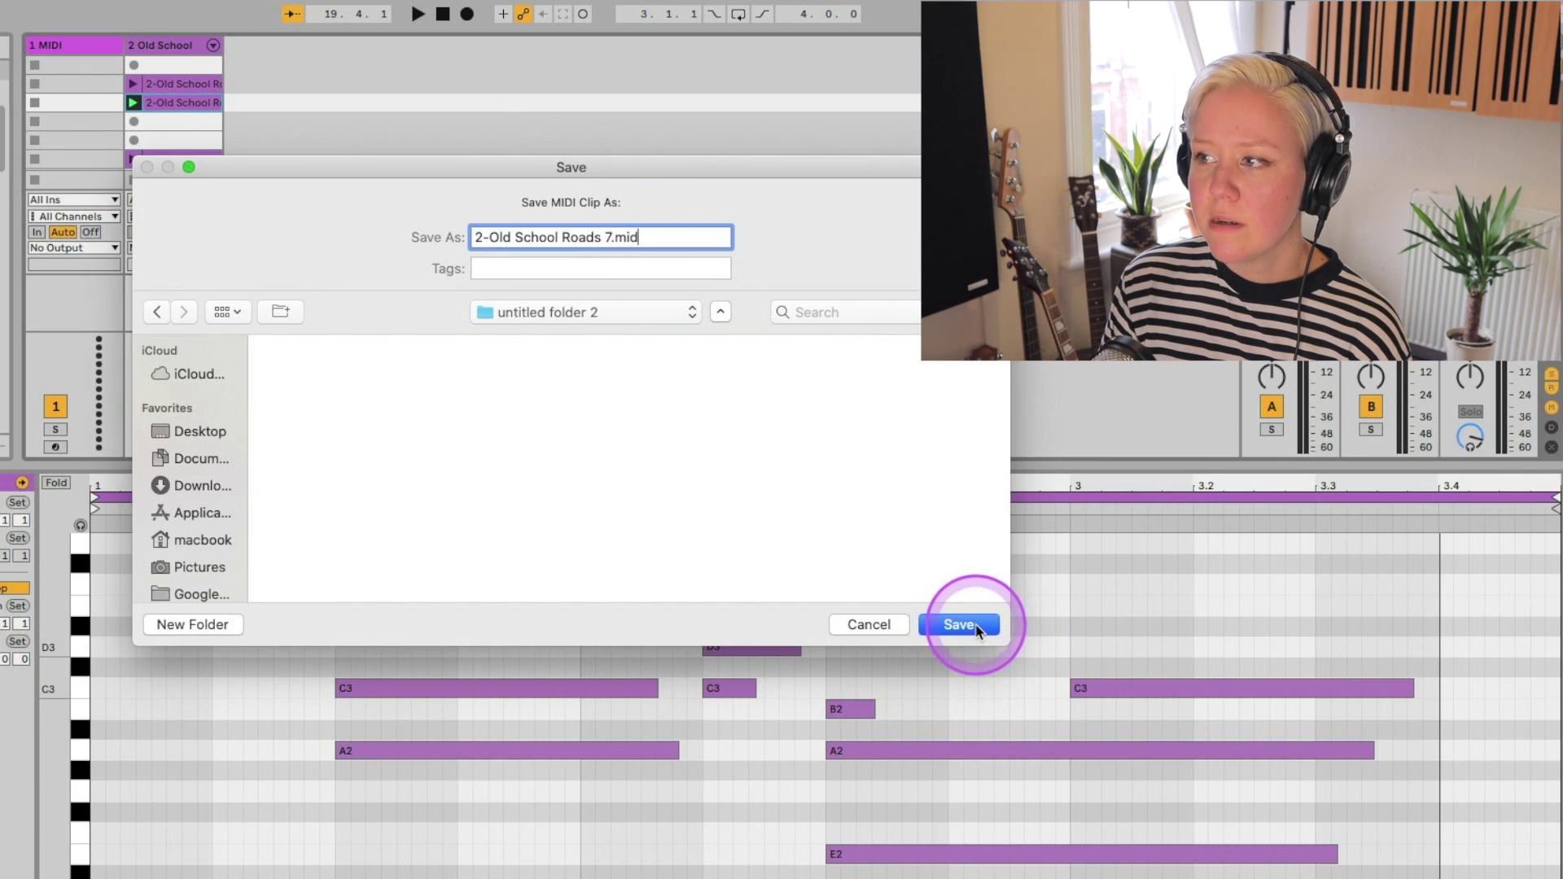
{"action": "left_click", "coordinate": [960, 624]}
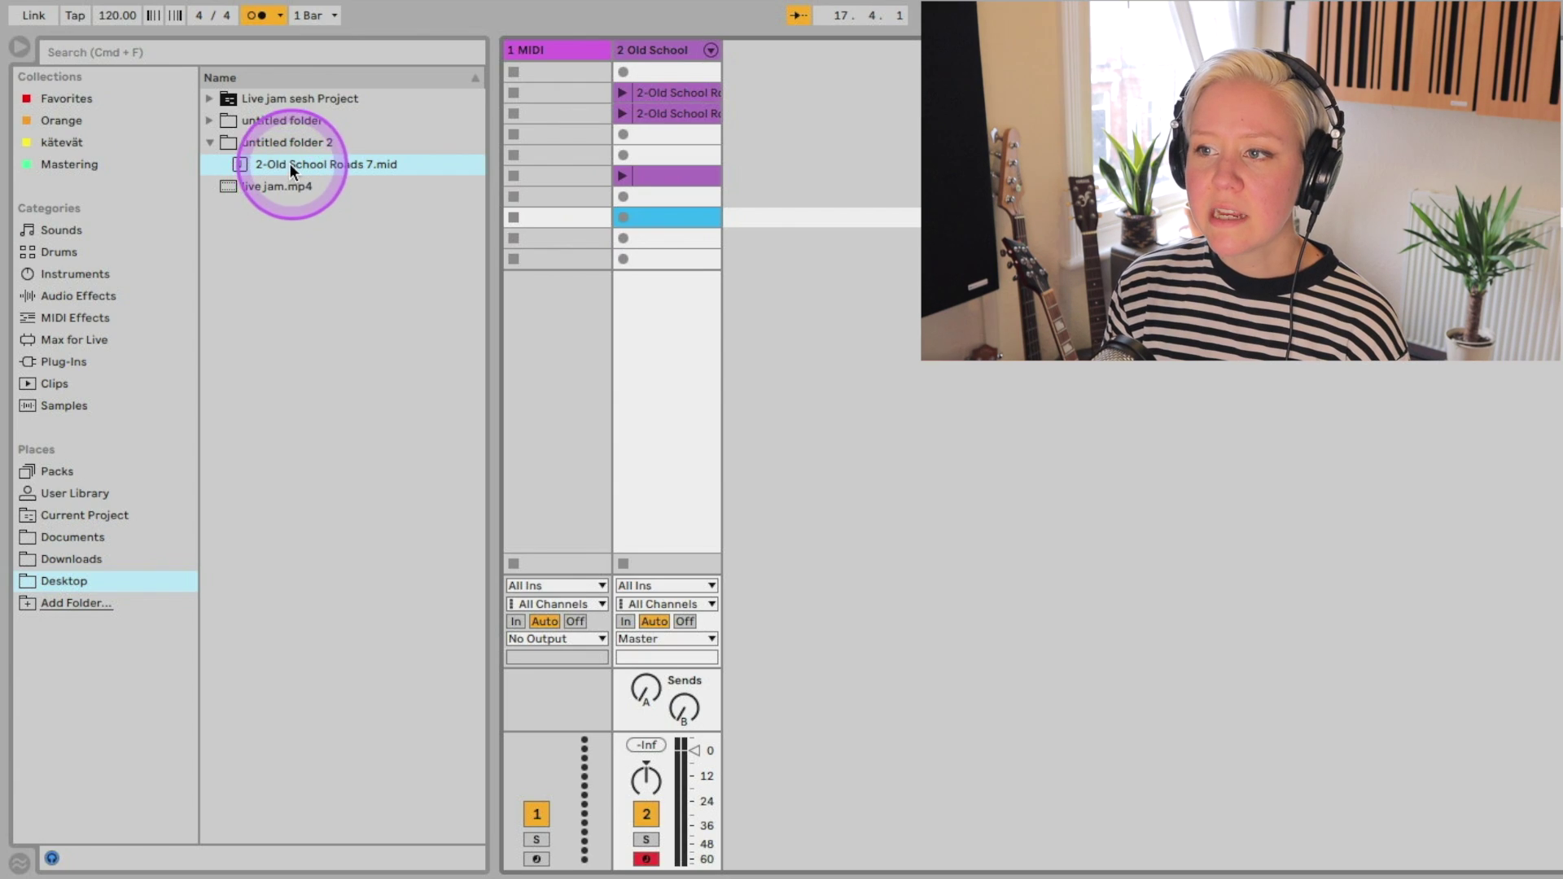
{"action": "left_click_drag", "start_coordinate": [290, 163], "coordinate": [648, 218]}
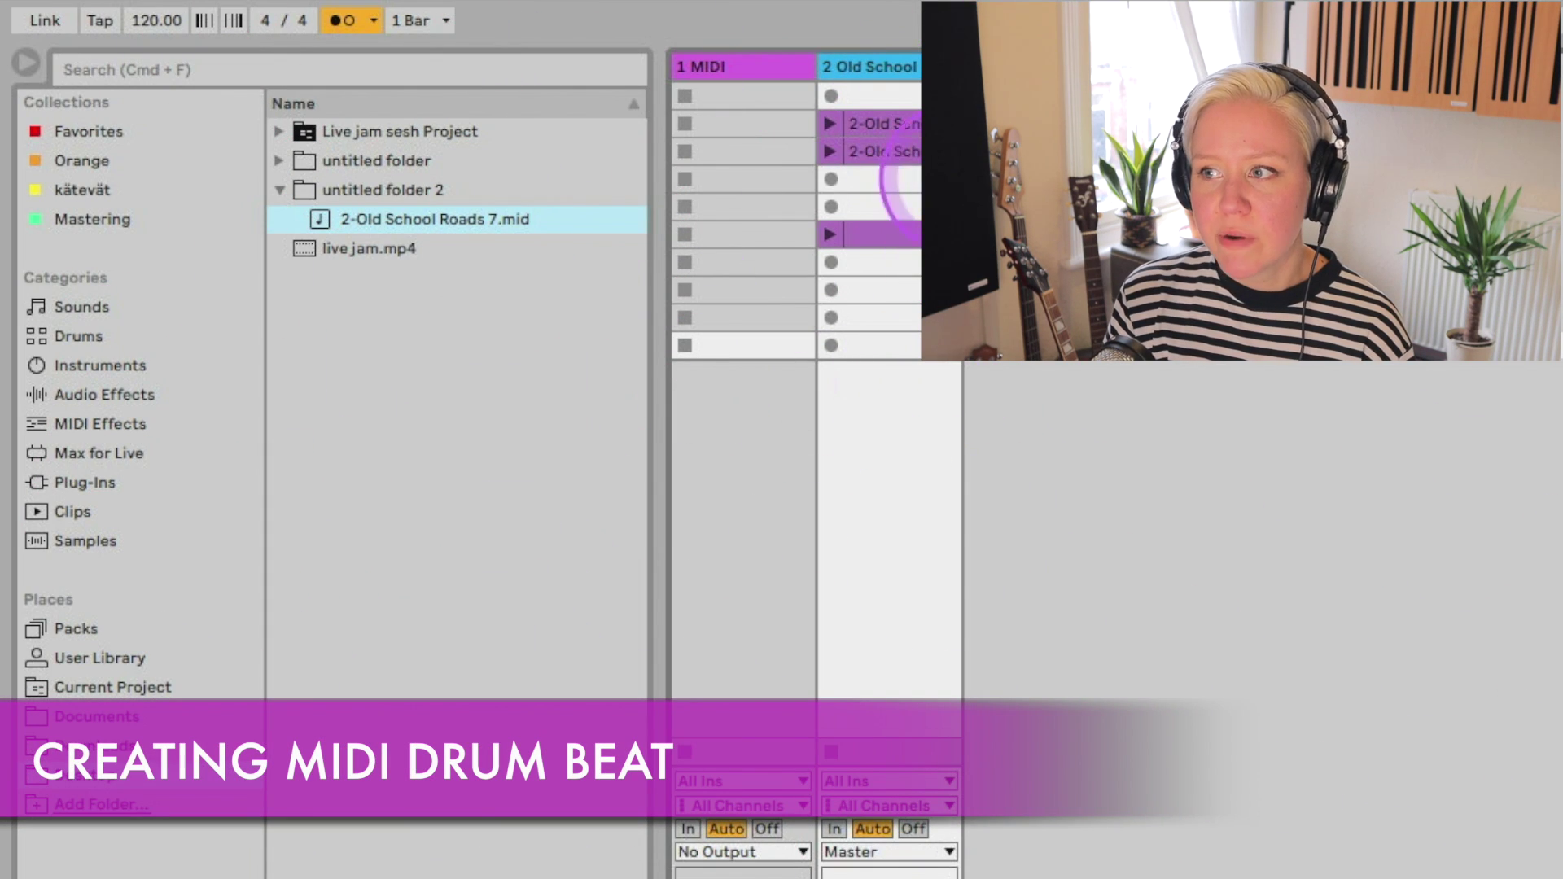
Load 808 Medussa Kit from the Drums category onto a new MIDI track and add an empty clip in its seventh slot.
{"action": "left_click", "coordinate": [886, 61]}
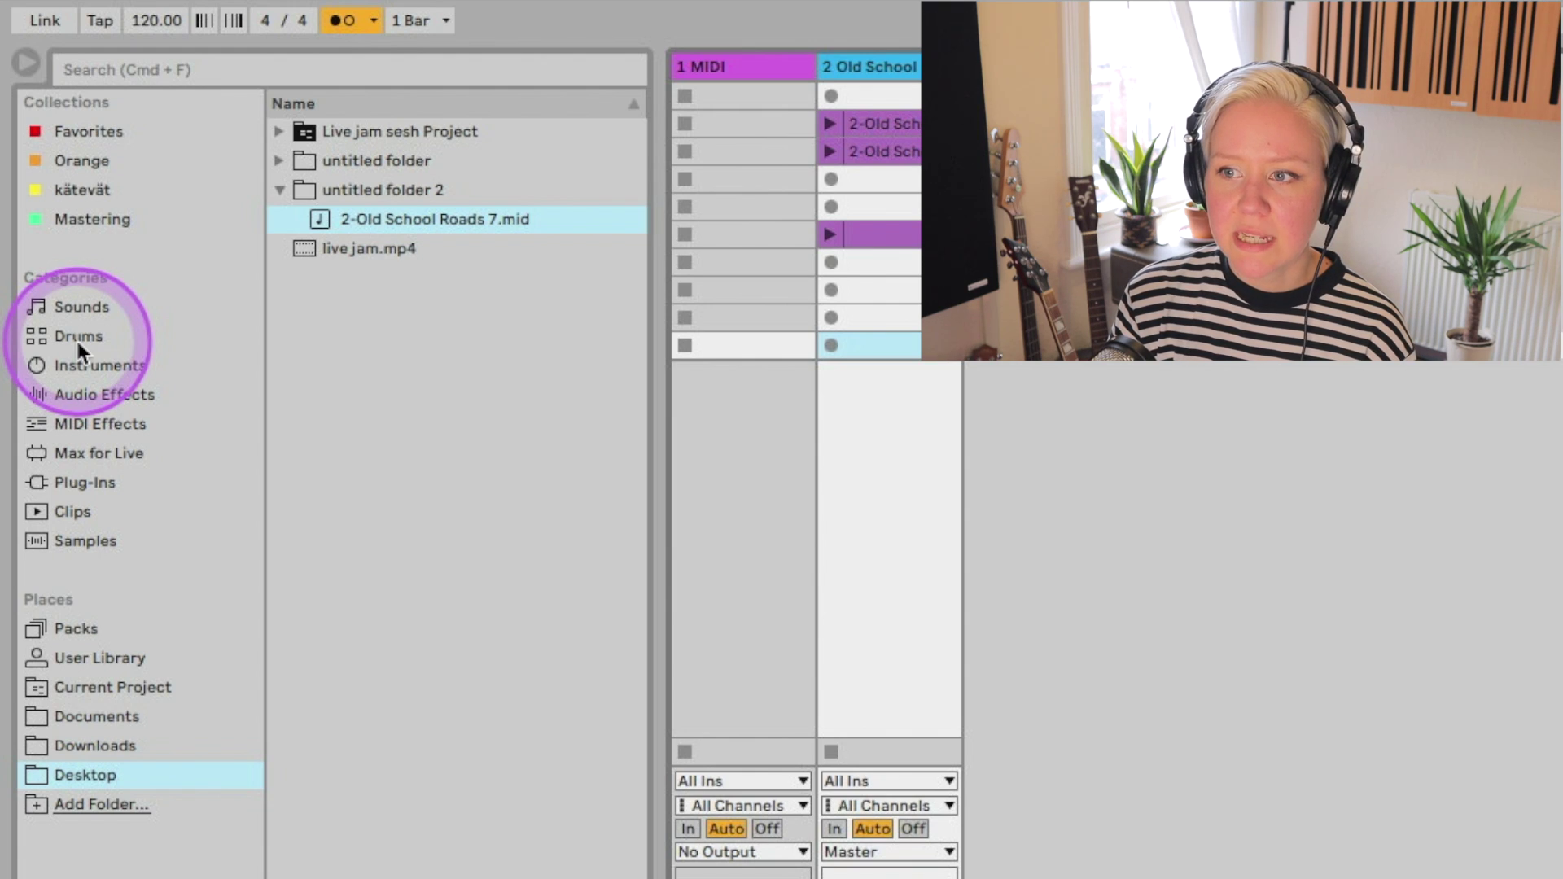
{"action": "left_click", "coordinate": [75, 337]}
{"action": "scroll", "coordinate": [362, 312], "scroll_direction": "down", "scroll_amount": 2}
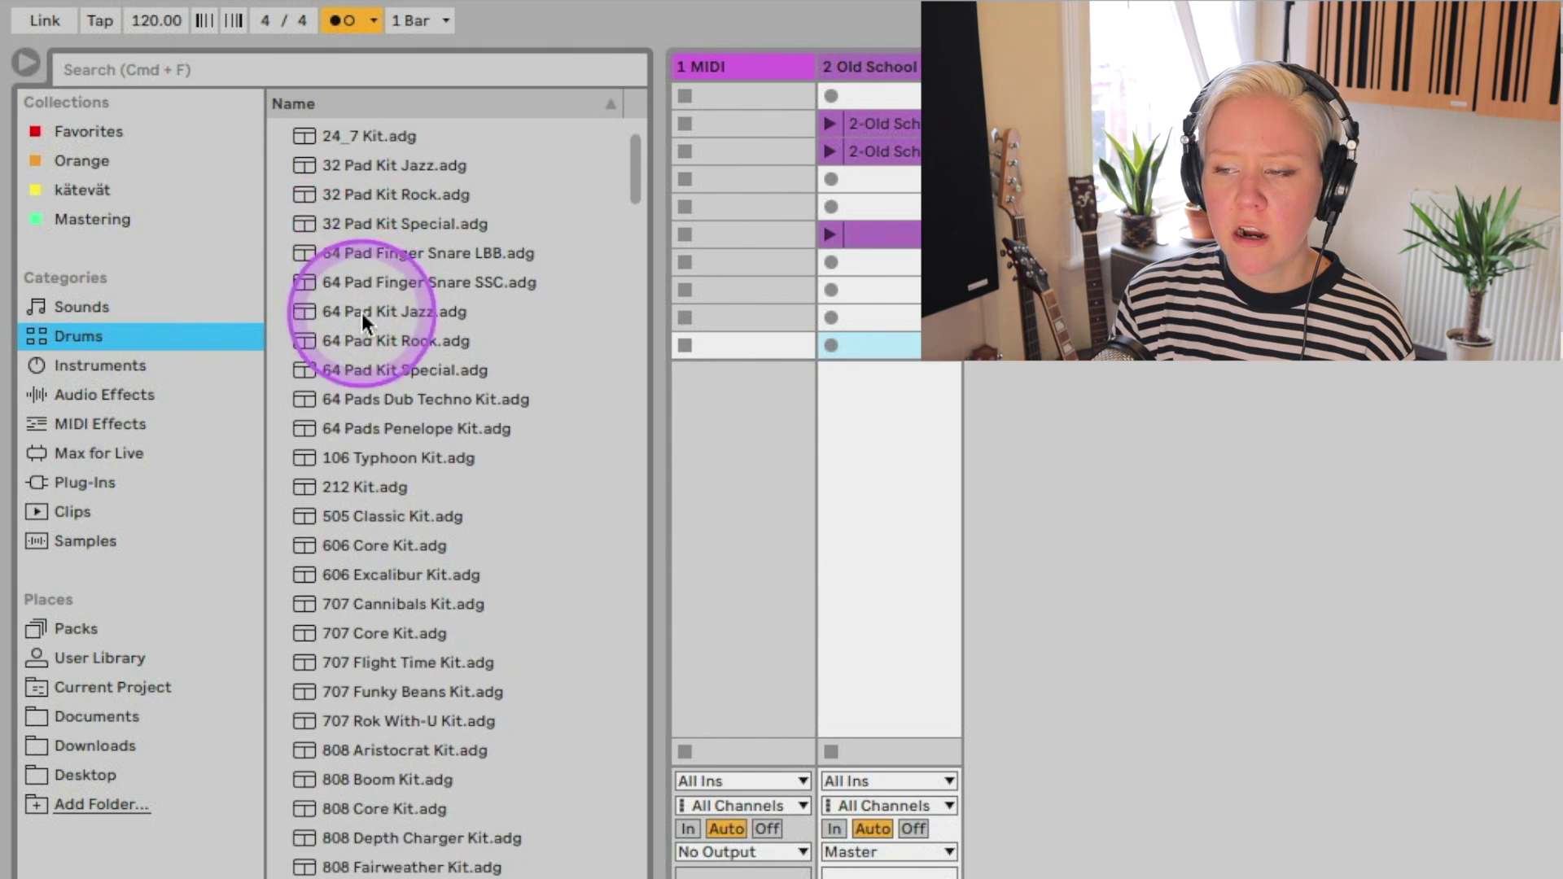
{"action": "scroll", "coordinate": [361, 313], "scroll_direction": "down", "scroll_amount": 4}
{"action": "left_click", "coordinate": [370, 748]}
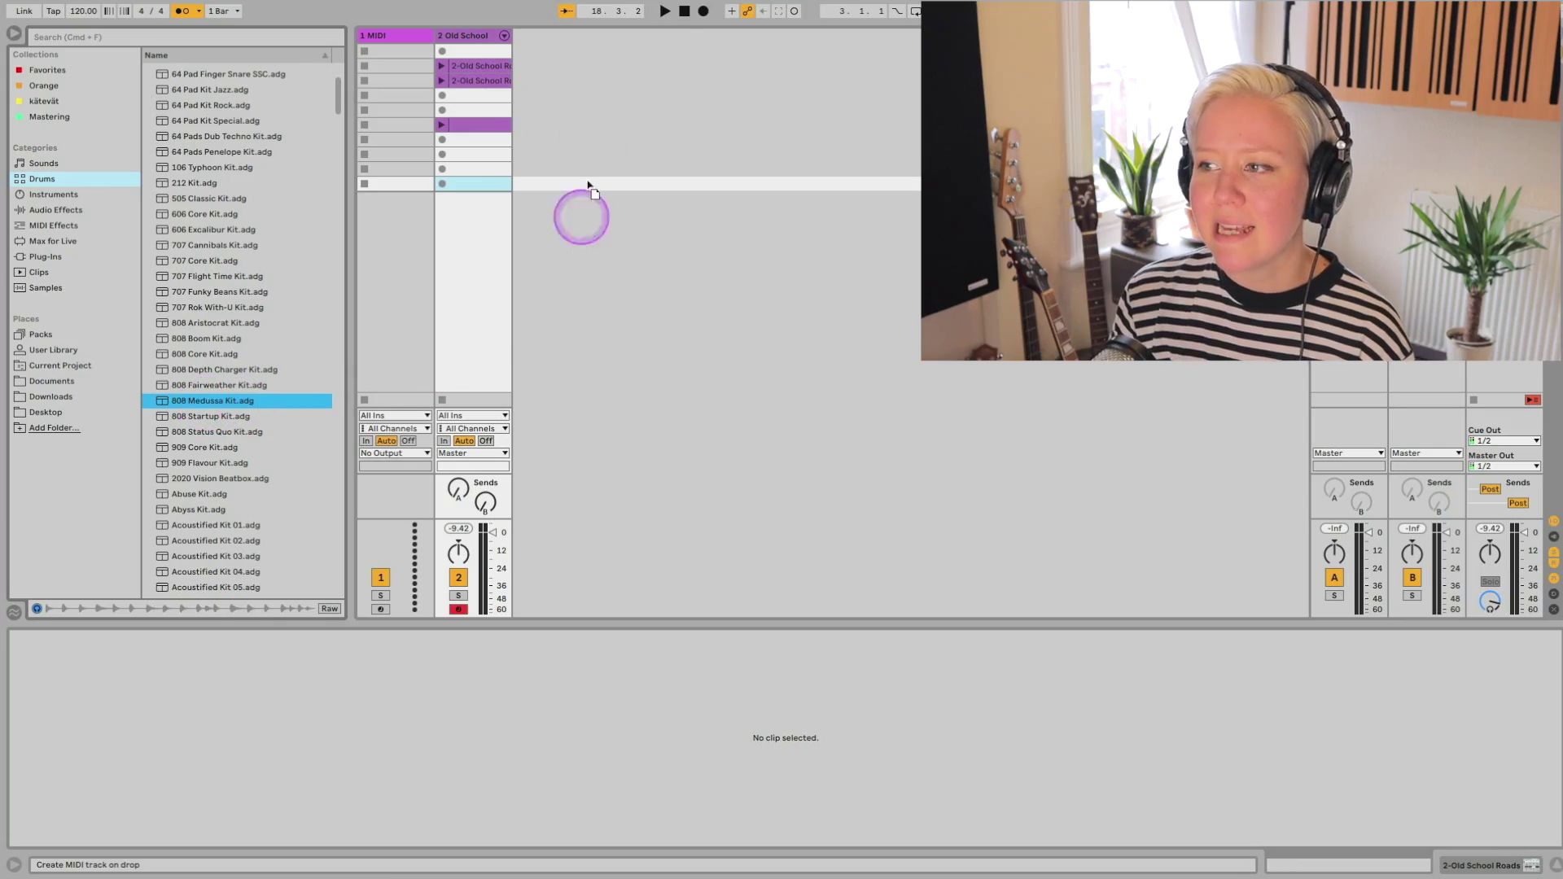
{"action": "left_click_drag", "start_coordinate": [589, 216], "coordinate": [590, 121]}
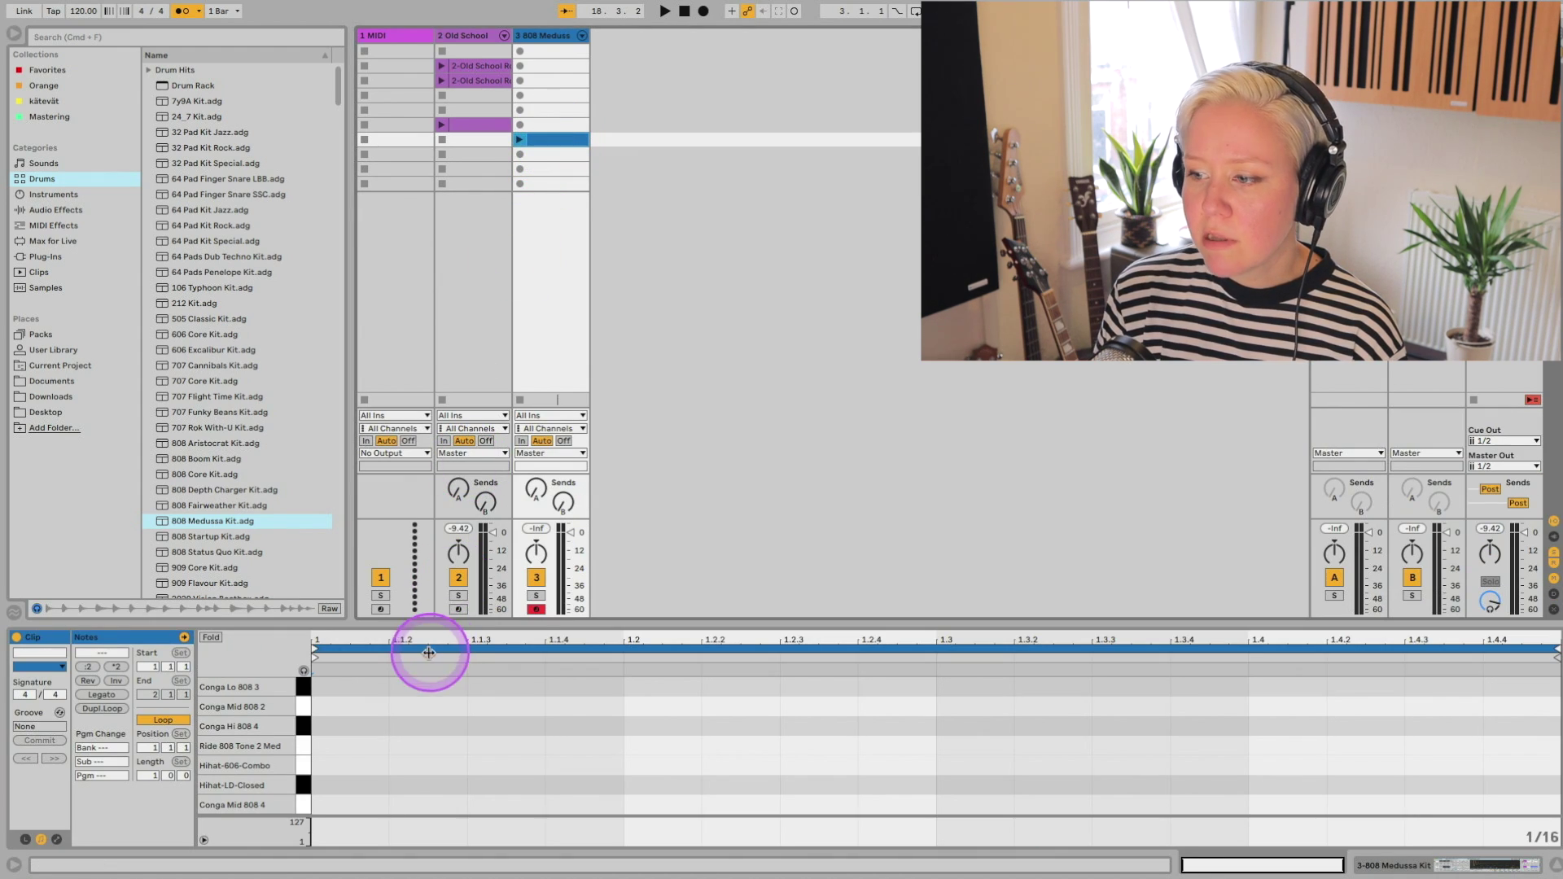
Enlarge the note editor to show all the drum lanes and compare them with the sixth-slot clip of the Old School Roads track.
{"action": "left_click_drag", "start_coordinate": [418, 629], "coordinate": [407, 348]}
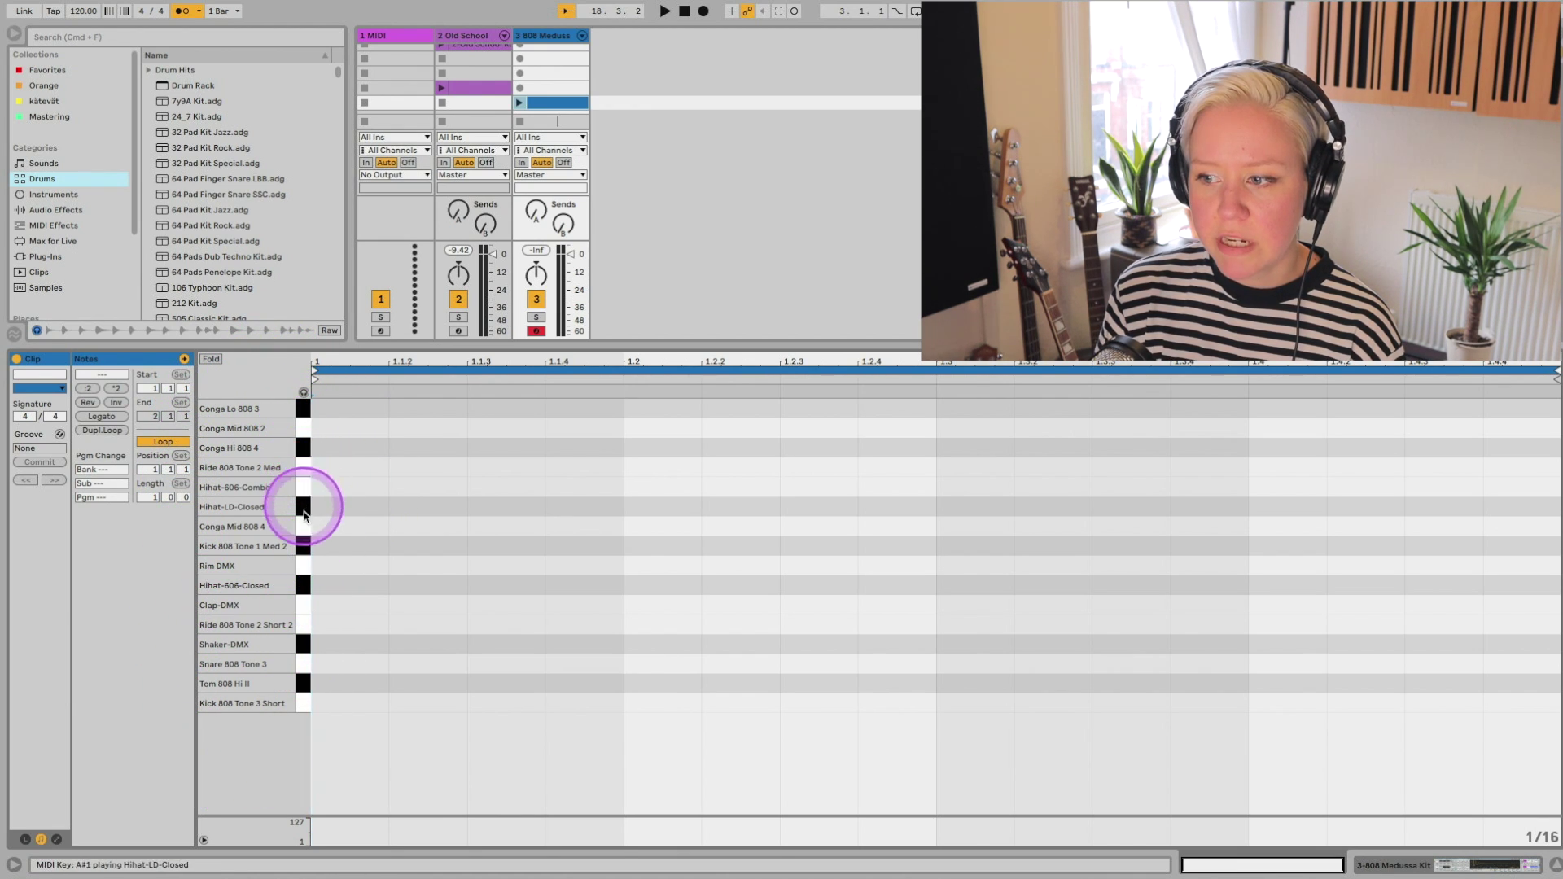
{"action": "left_click", "coordinate": [457, 34]}
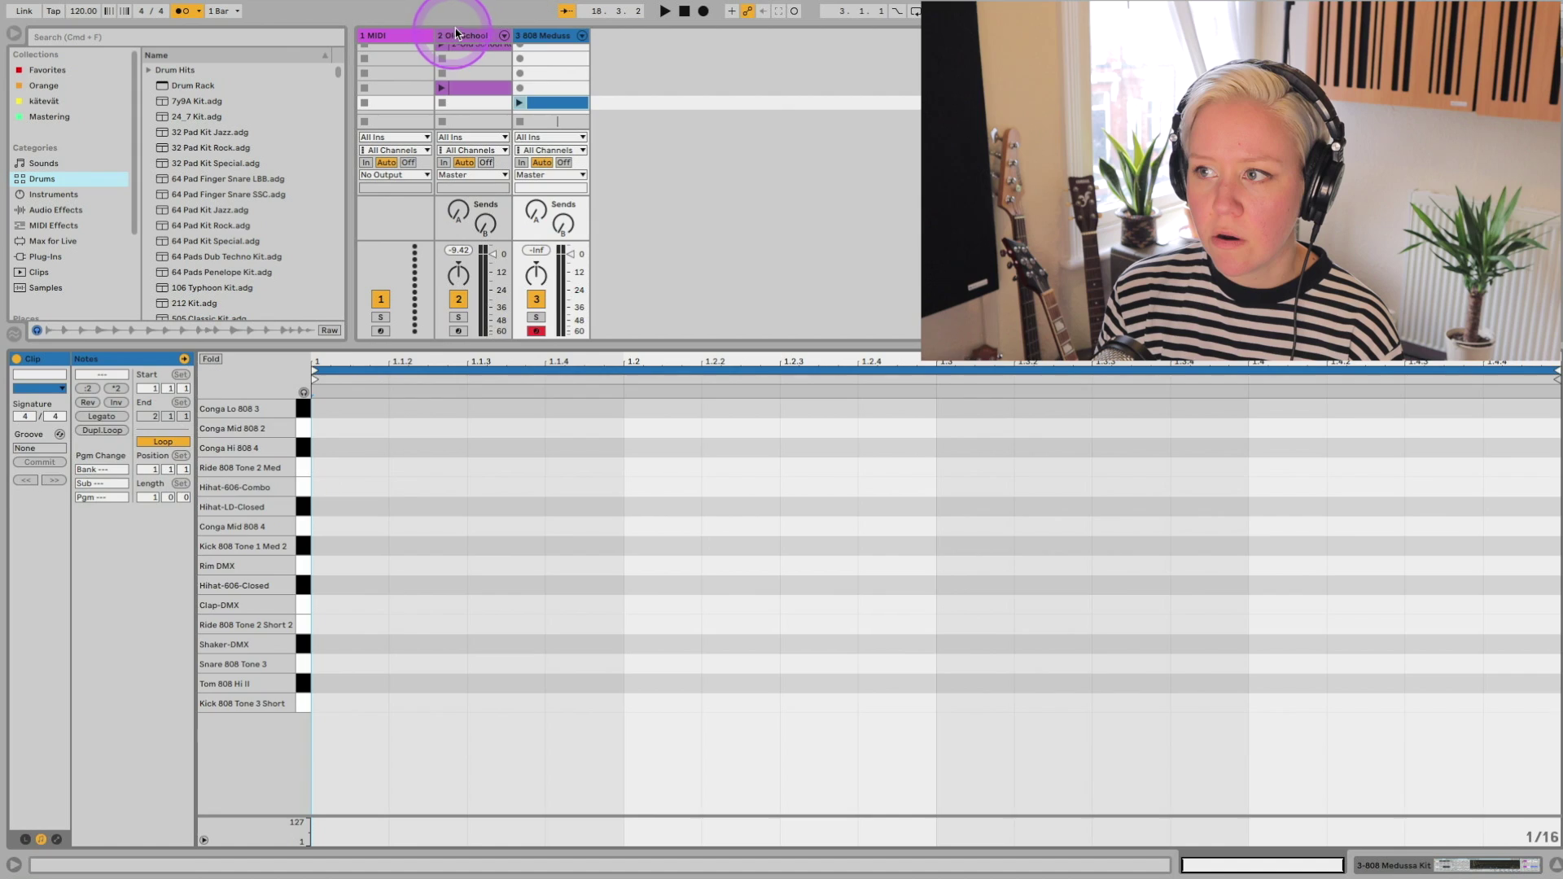
{"action": "left_click", "coordinate": [476, 87]}
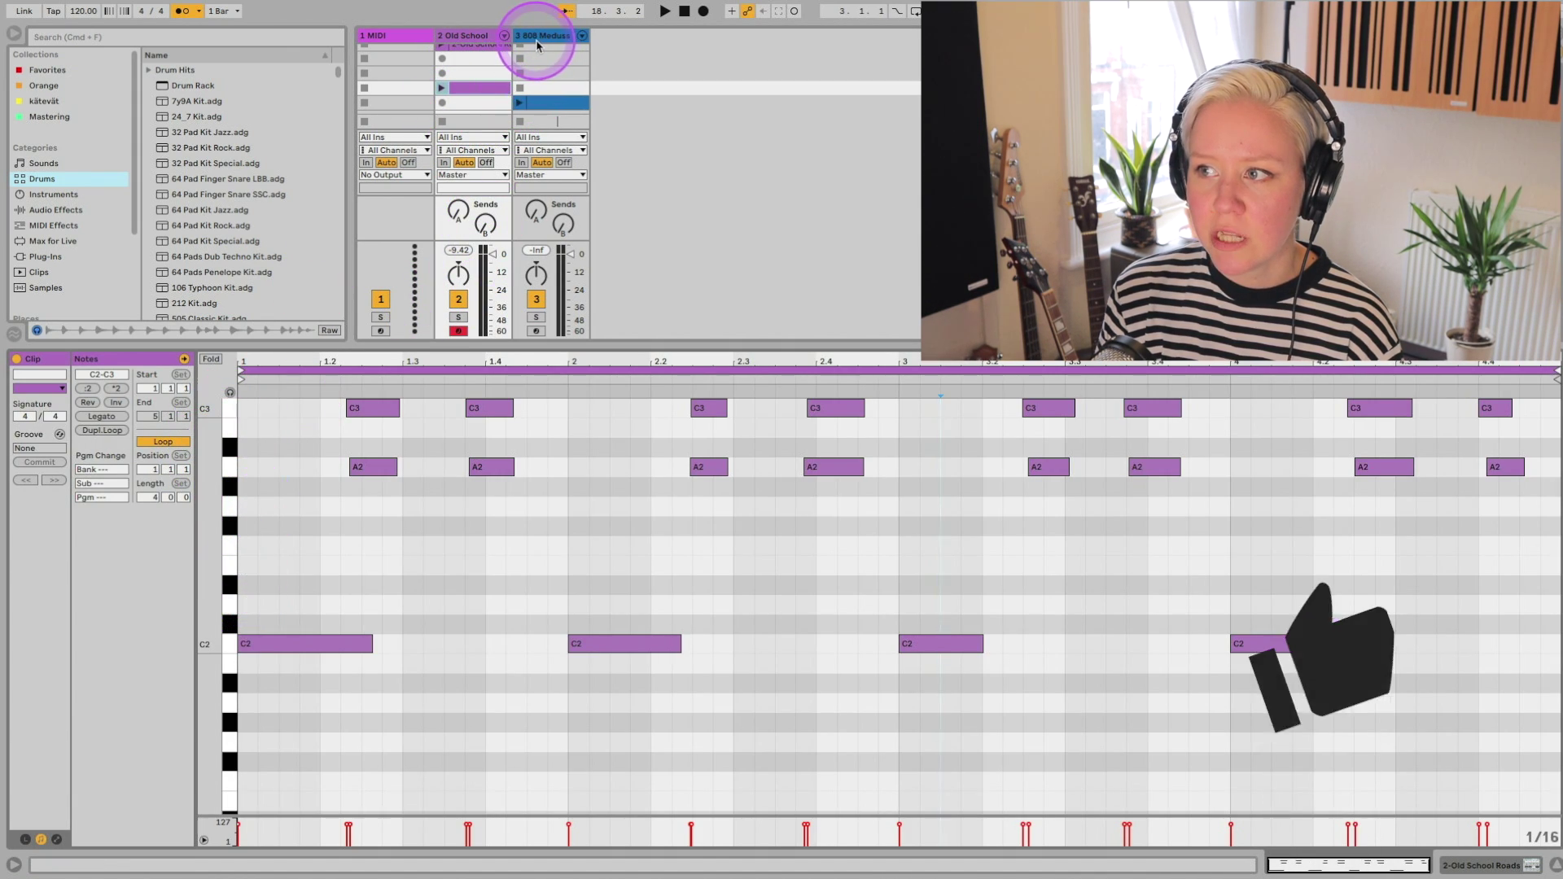
Open the empty clip on the 808 Medussa Kit track and add kick notes at 1.1.1 and 1.2 and a snare at 1.1.3.
{"action": "left_click", "coordinate": [578, 83]}
{"action": "left_click", "coordinate": [561, 102]}
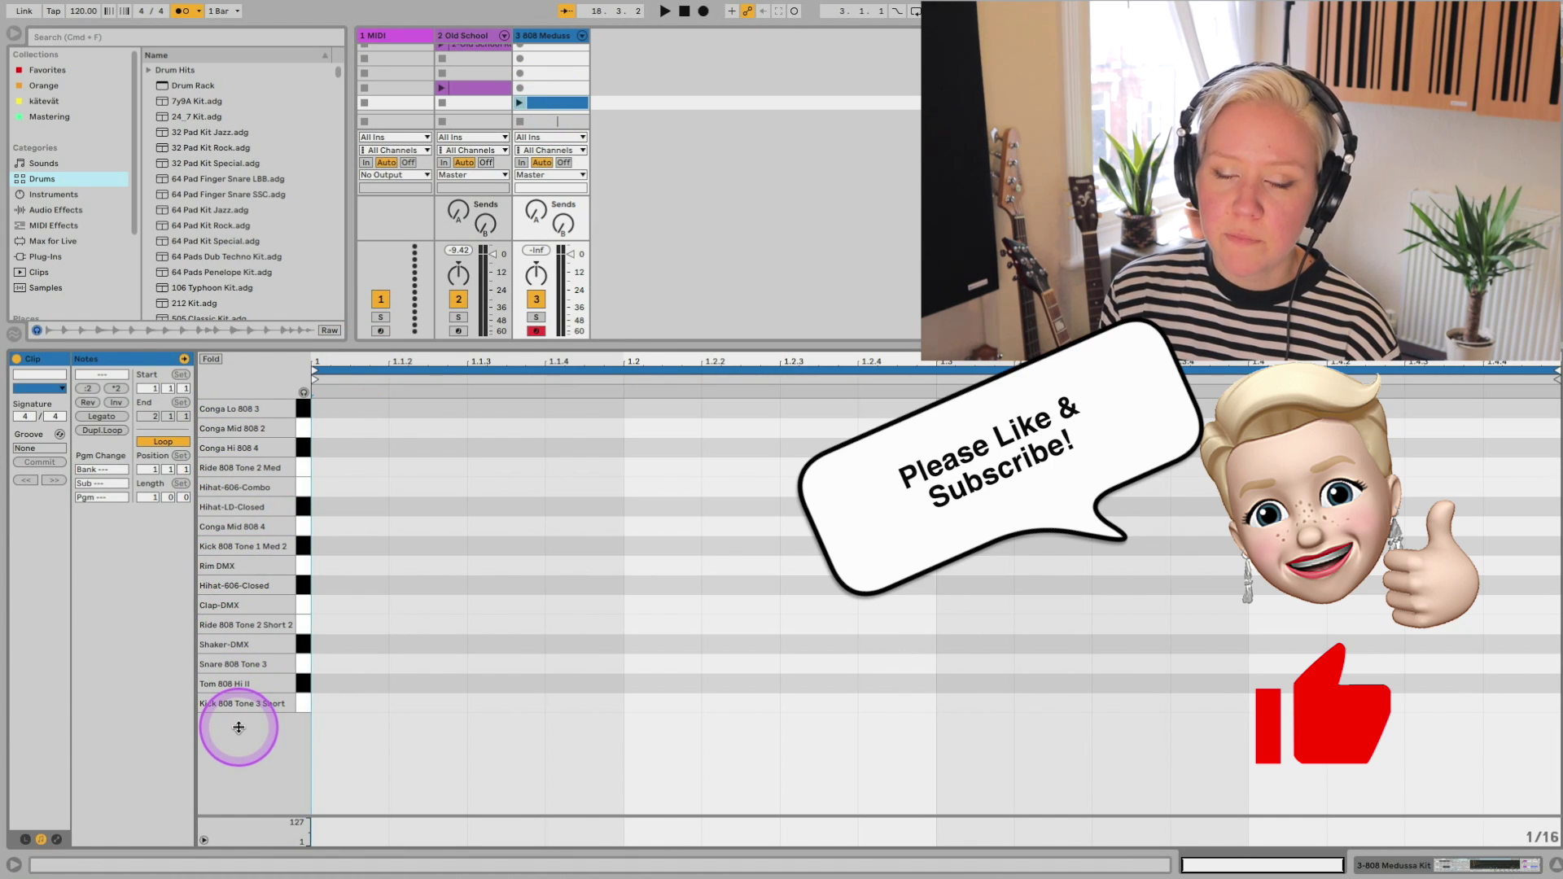
{"action": "left_click", "coordinate": [324, 721]}
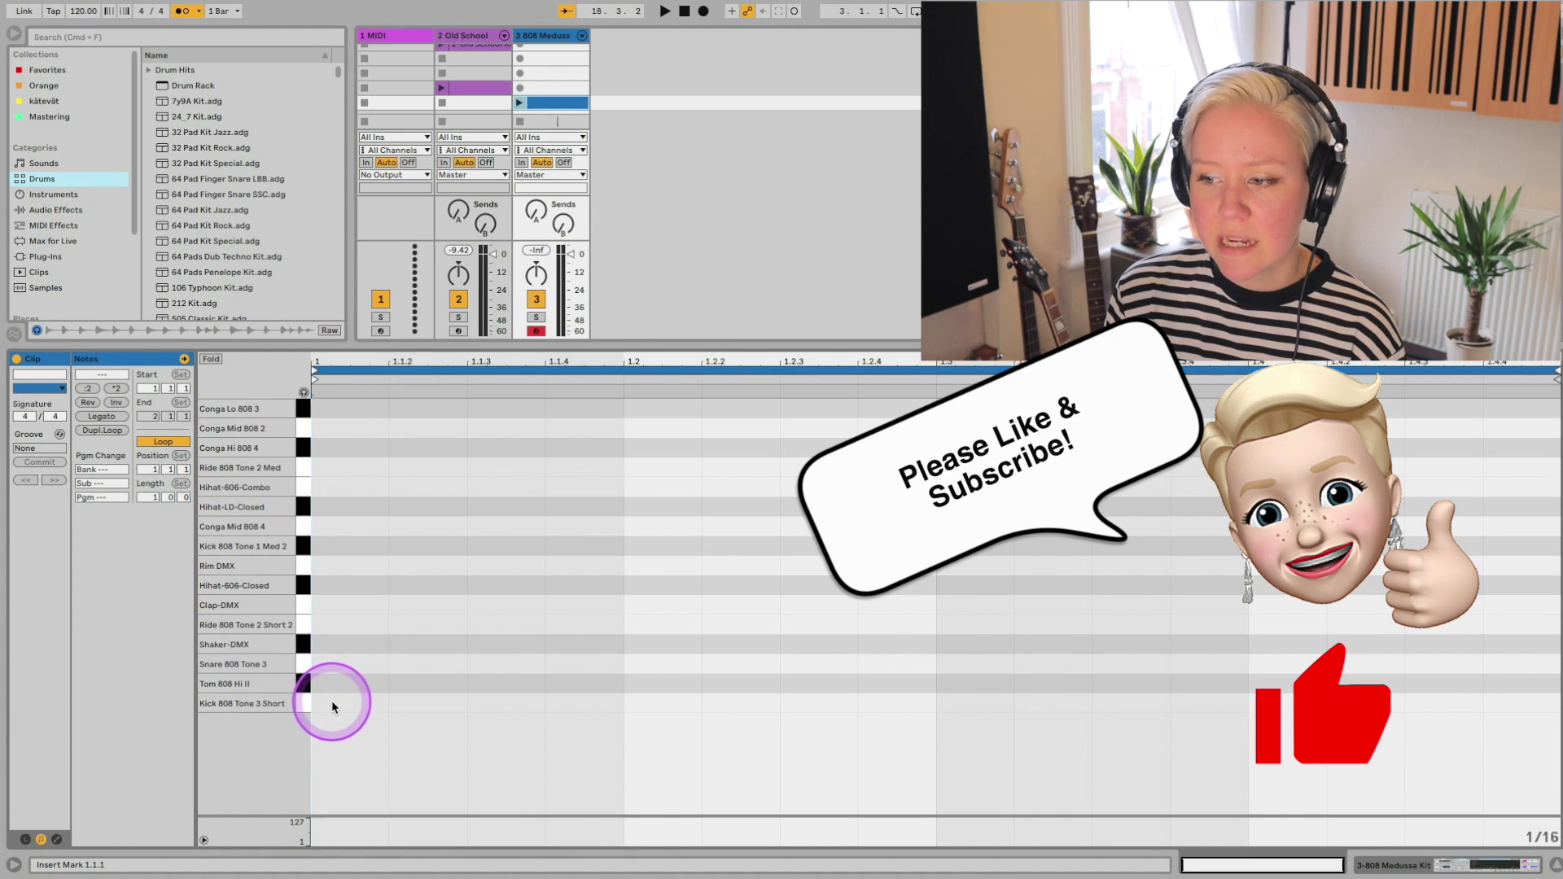
{"action": "double_click", "coordinate": [344, 703]}
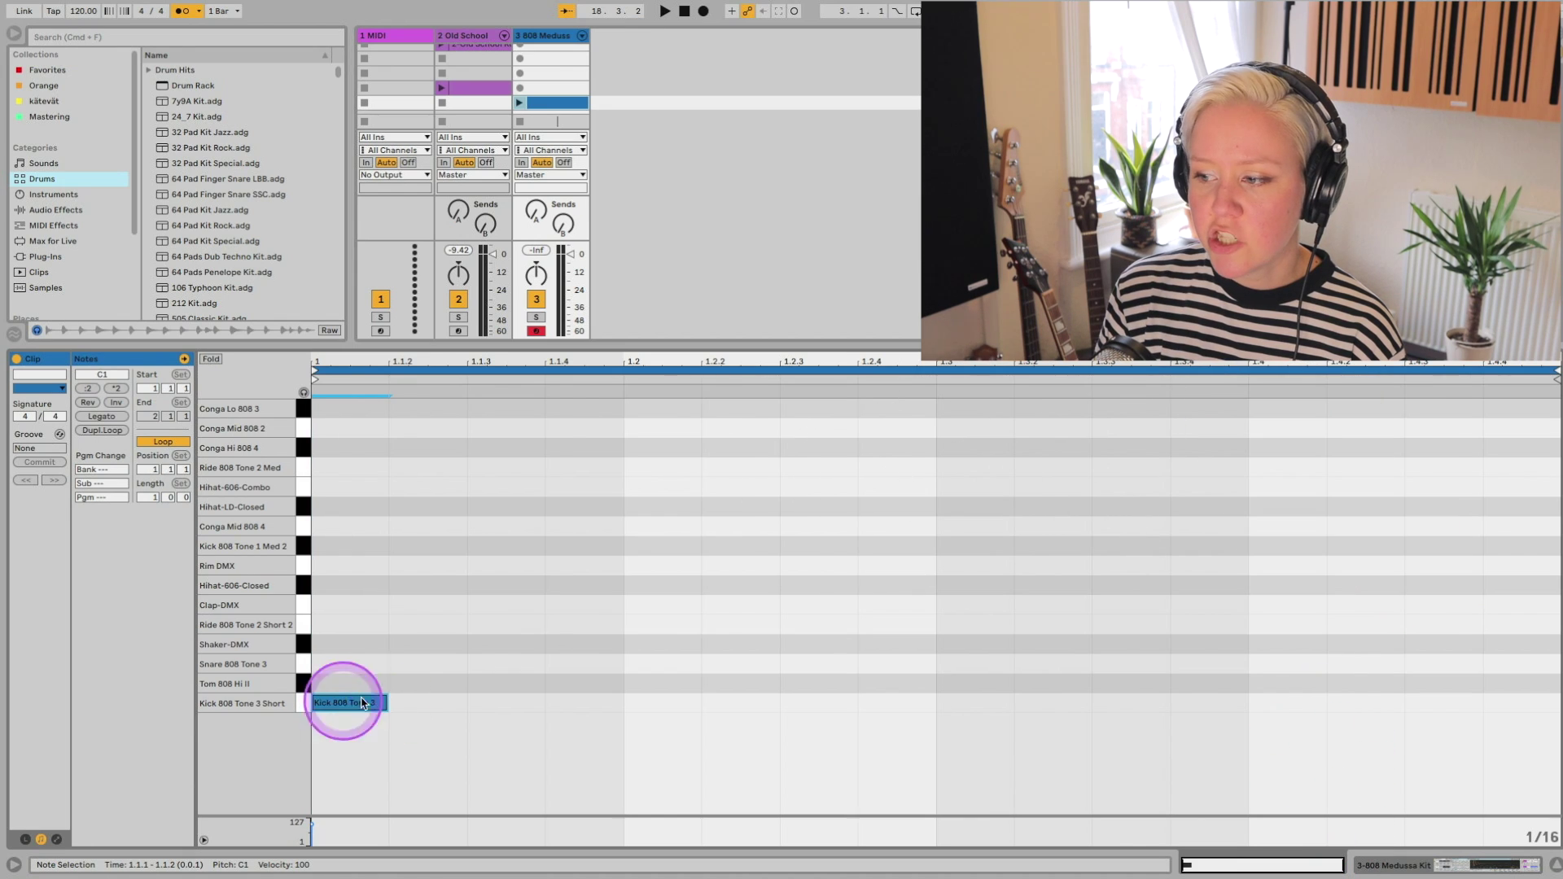
{"action": "double_click", "coordinate": [504, 663]}
{"action": "double_click", "coordinate": [661, 702]}
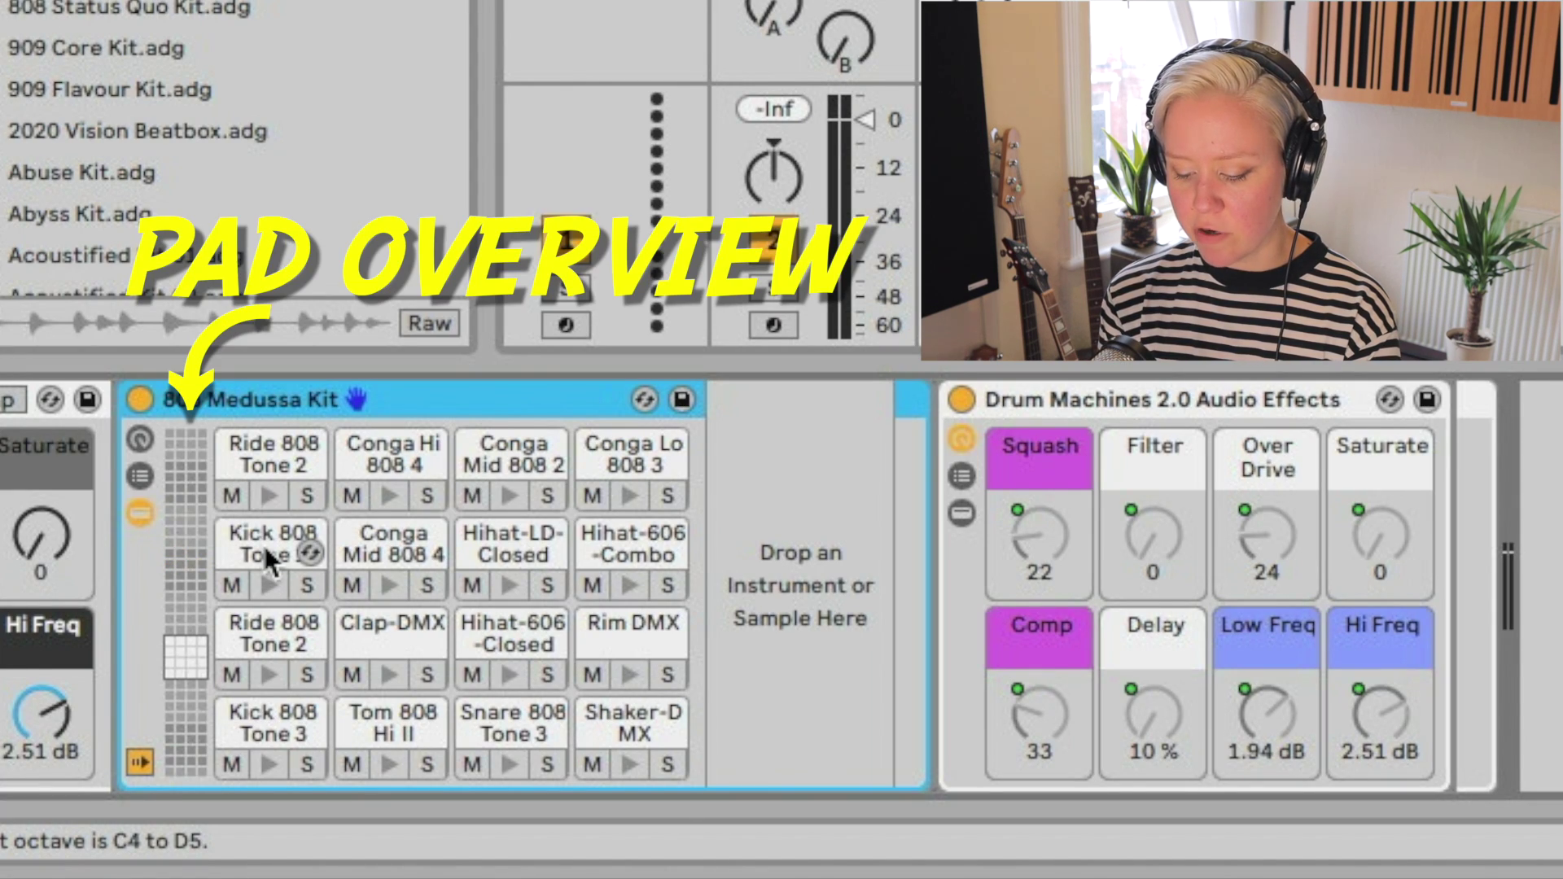
Play the 808 Medussa Kit from the computer keyboard in several octaves and bring the keyboard range down to C1 to D2.
{"action": "key", "text": "x"}
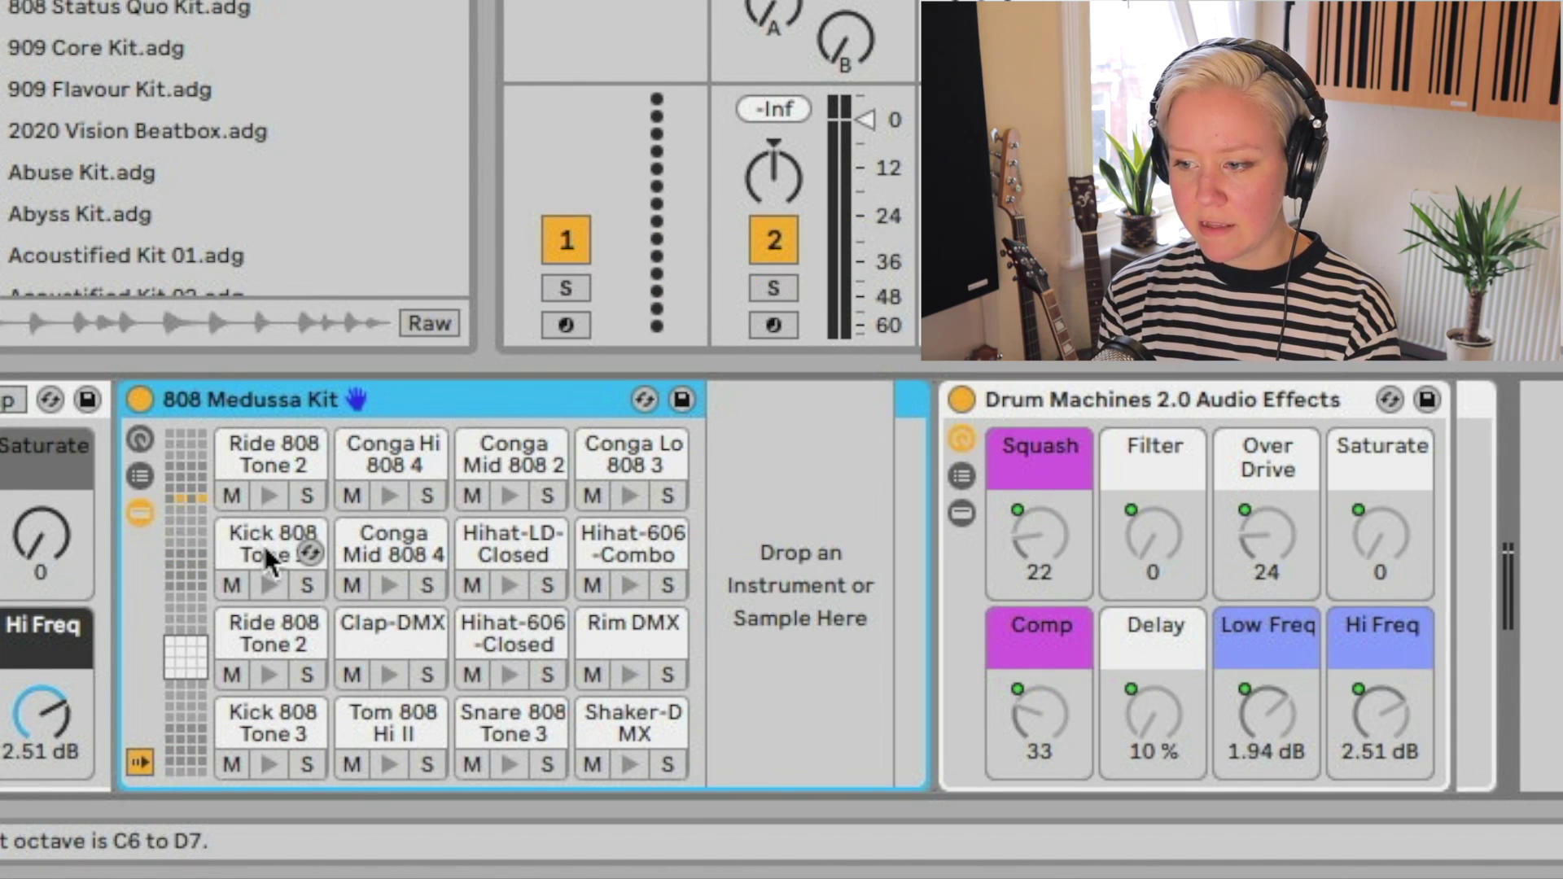
{"action": "key", "text": "e"}
{"action": "key", "text": "w"}
{"action": "key", "text": "a"}
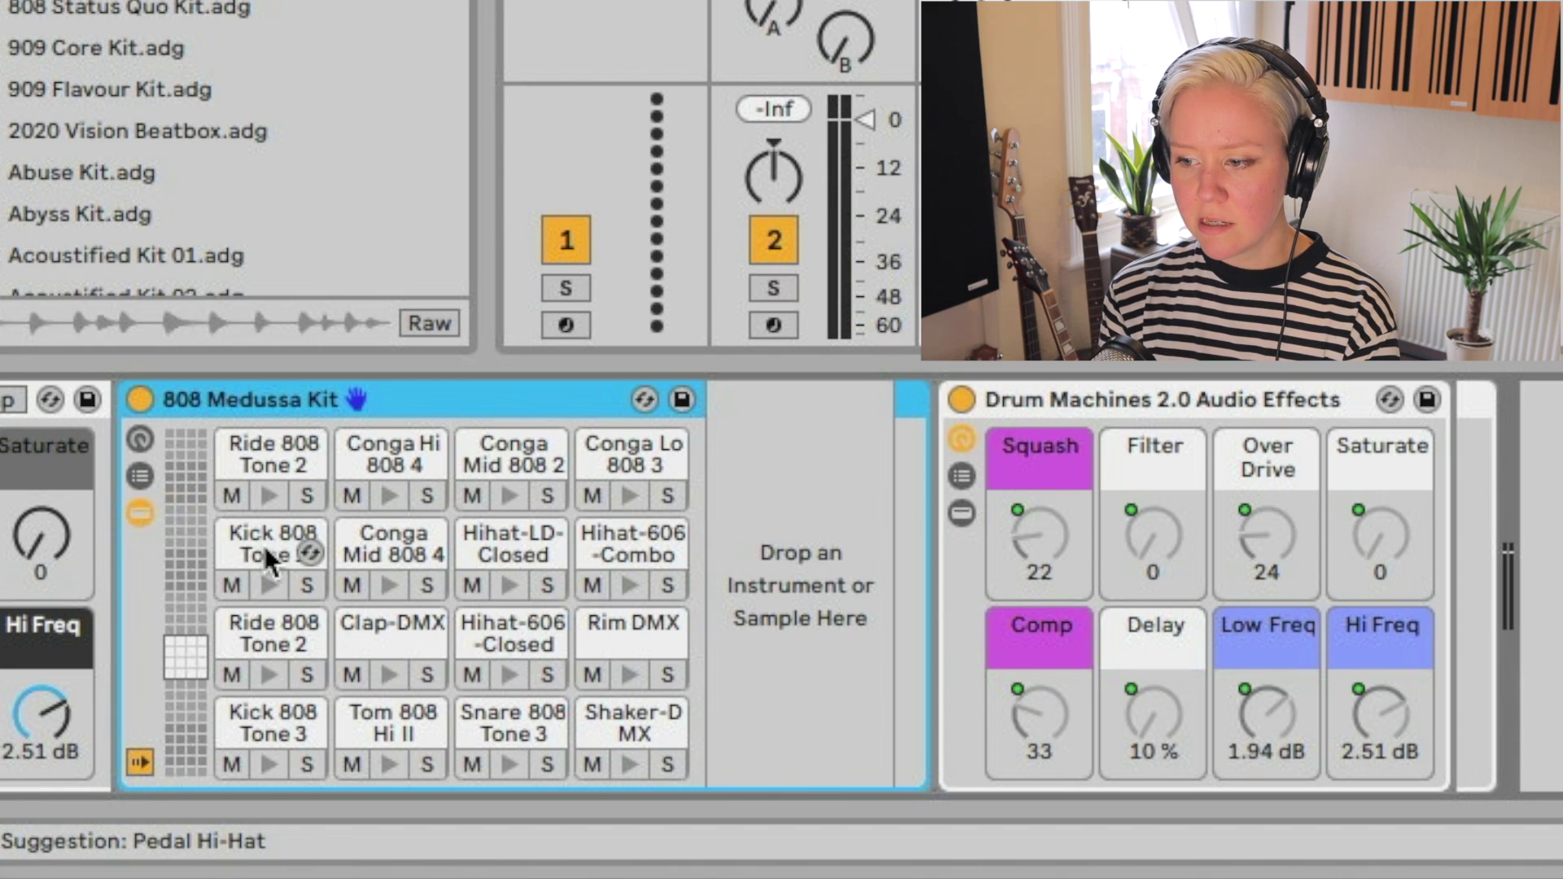
{"action": "key", "text": "e"}
{"action": "key", "text": "w"}
{"action": "key", "text": "z"}
{"action": "key", "text": "z"}
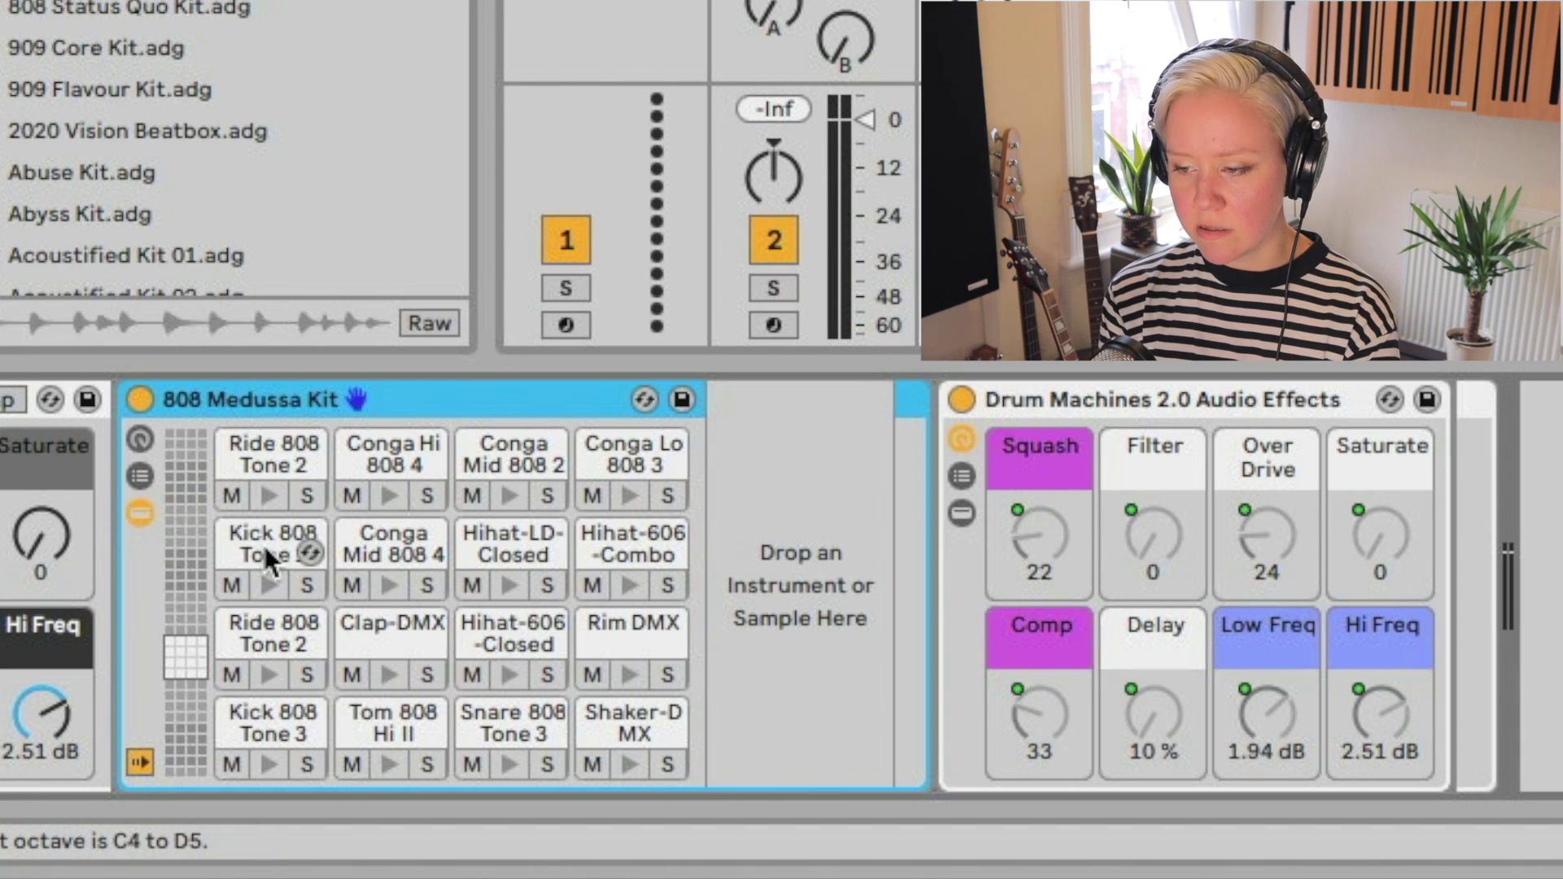
{"action": "key", "text": "z"}
{"action": "key", "text": "z"}
{"action": "key", "text": "a"}
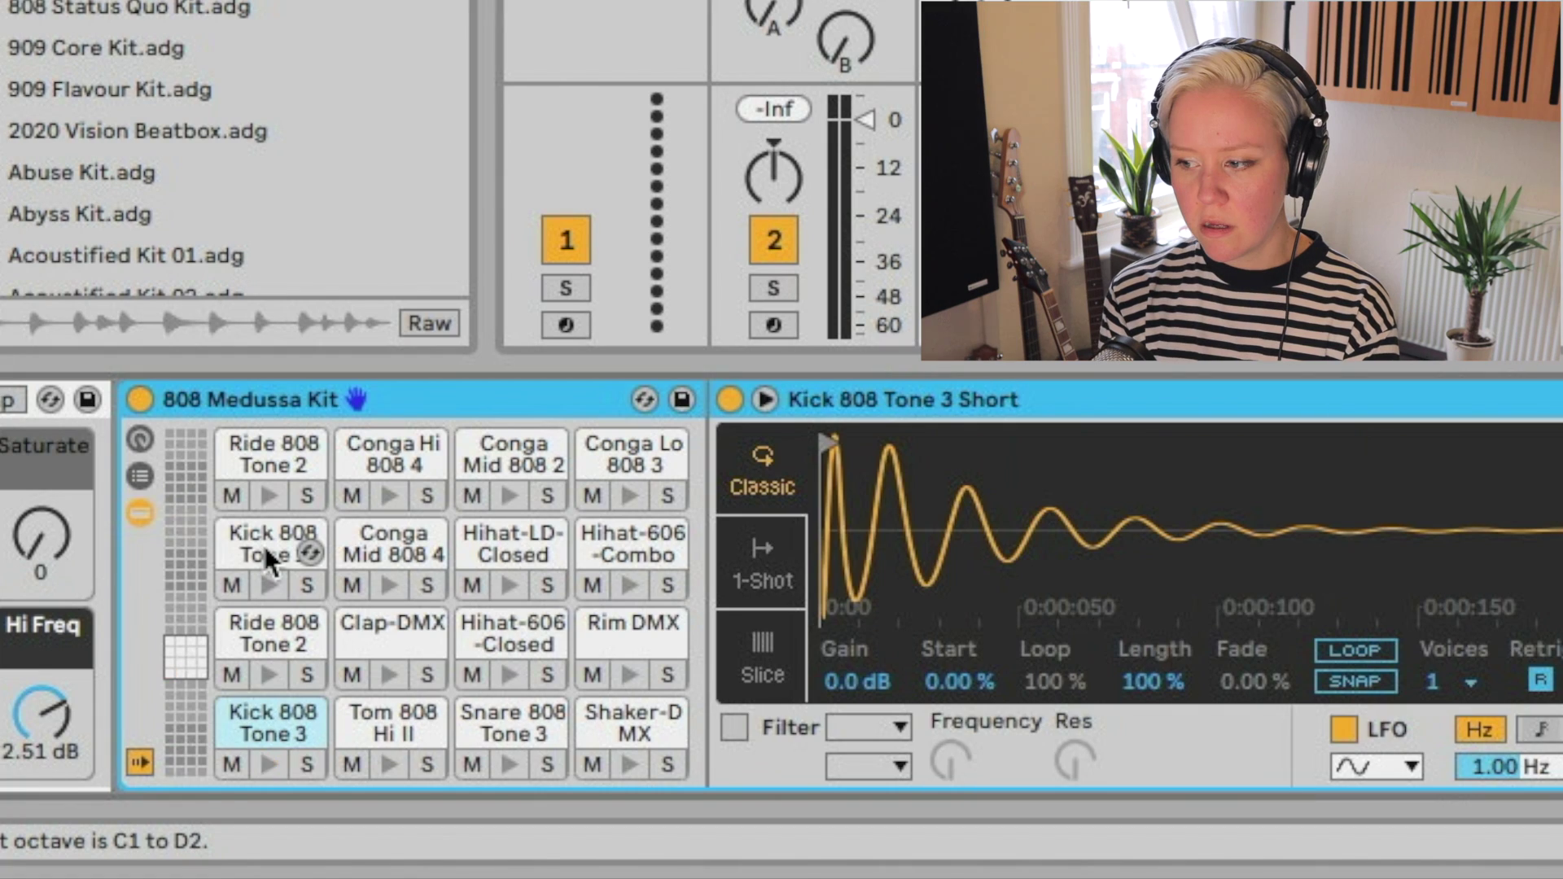
{"action": "key", "text": "d"}
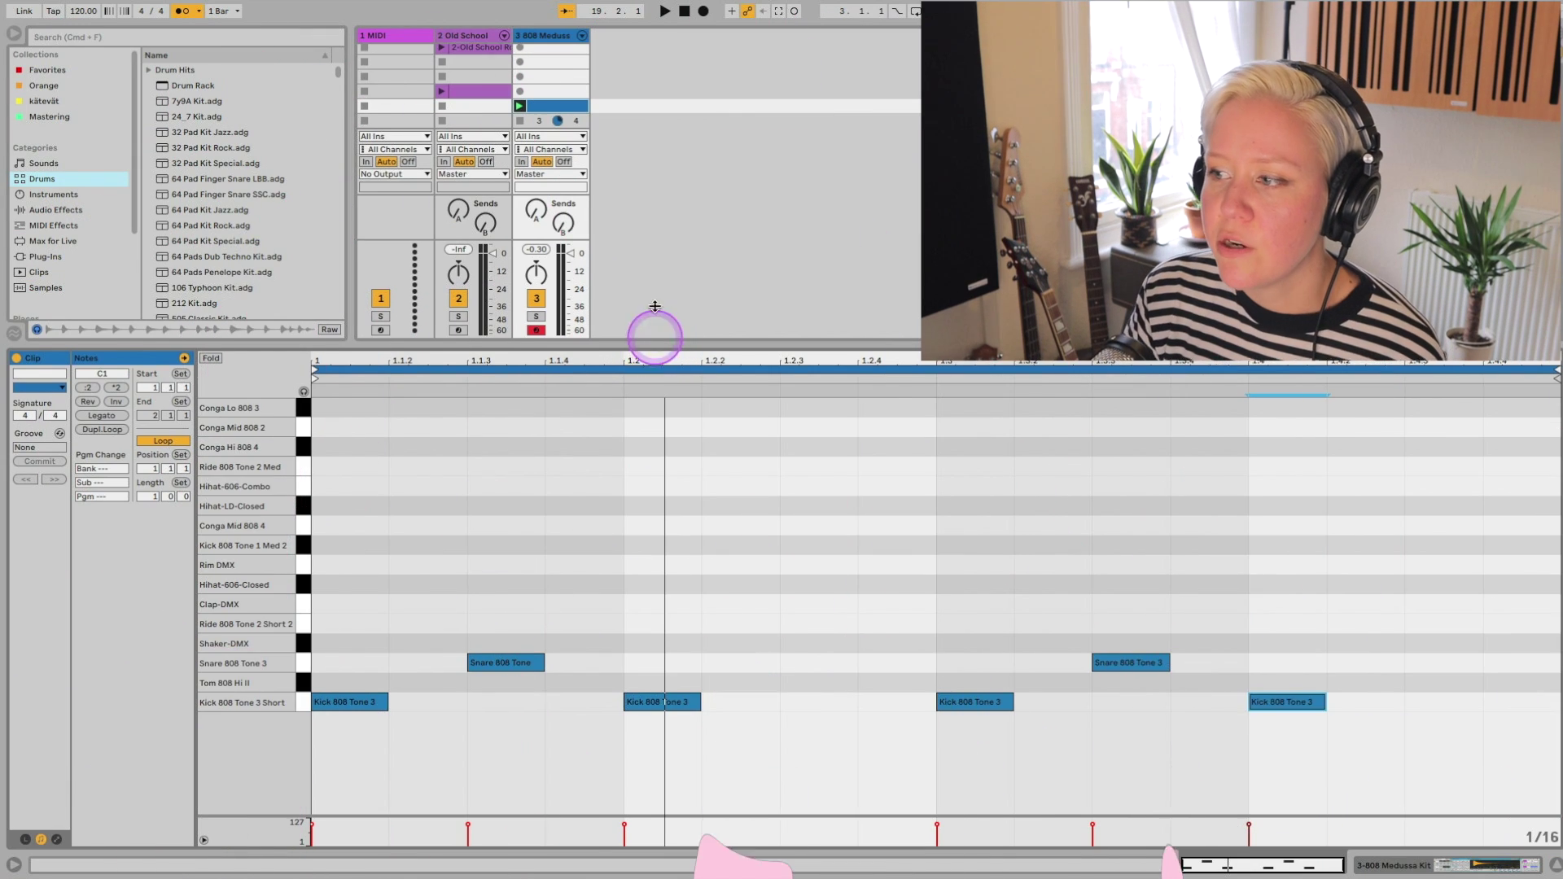
Enlarge the note editor and use Draw mode to add Snare 808 Tone 3 notes at 1.2.4 and 1.4.4.
{"action": "left_click_drag", "start_coordinate": [654, 306], "coordinate": [603, 200]}
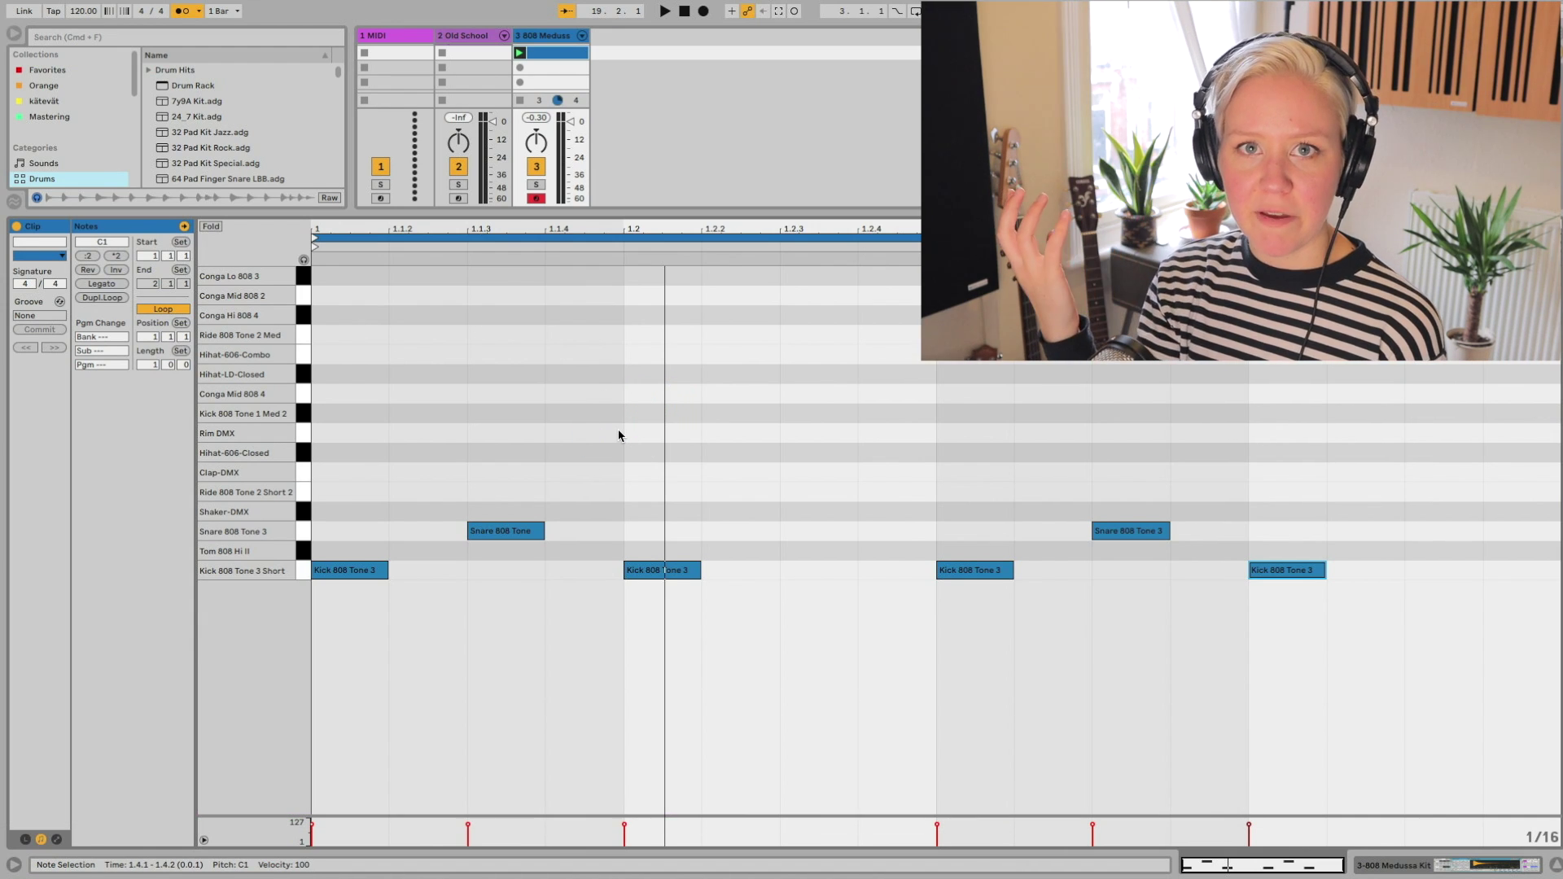
{"action": "mouse_move", "coordinate": [643, 434]}
{"action": "left_mouse_down"}
{"action": "mouse_move", "coordinate": [720, 435]}
{"action": "mouse_move", "coordinate": [754, 465]}
{"action": "mouse_move", "coordinate": [646, 422]}
{"action": "left_mouse_up"}
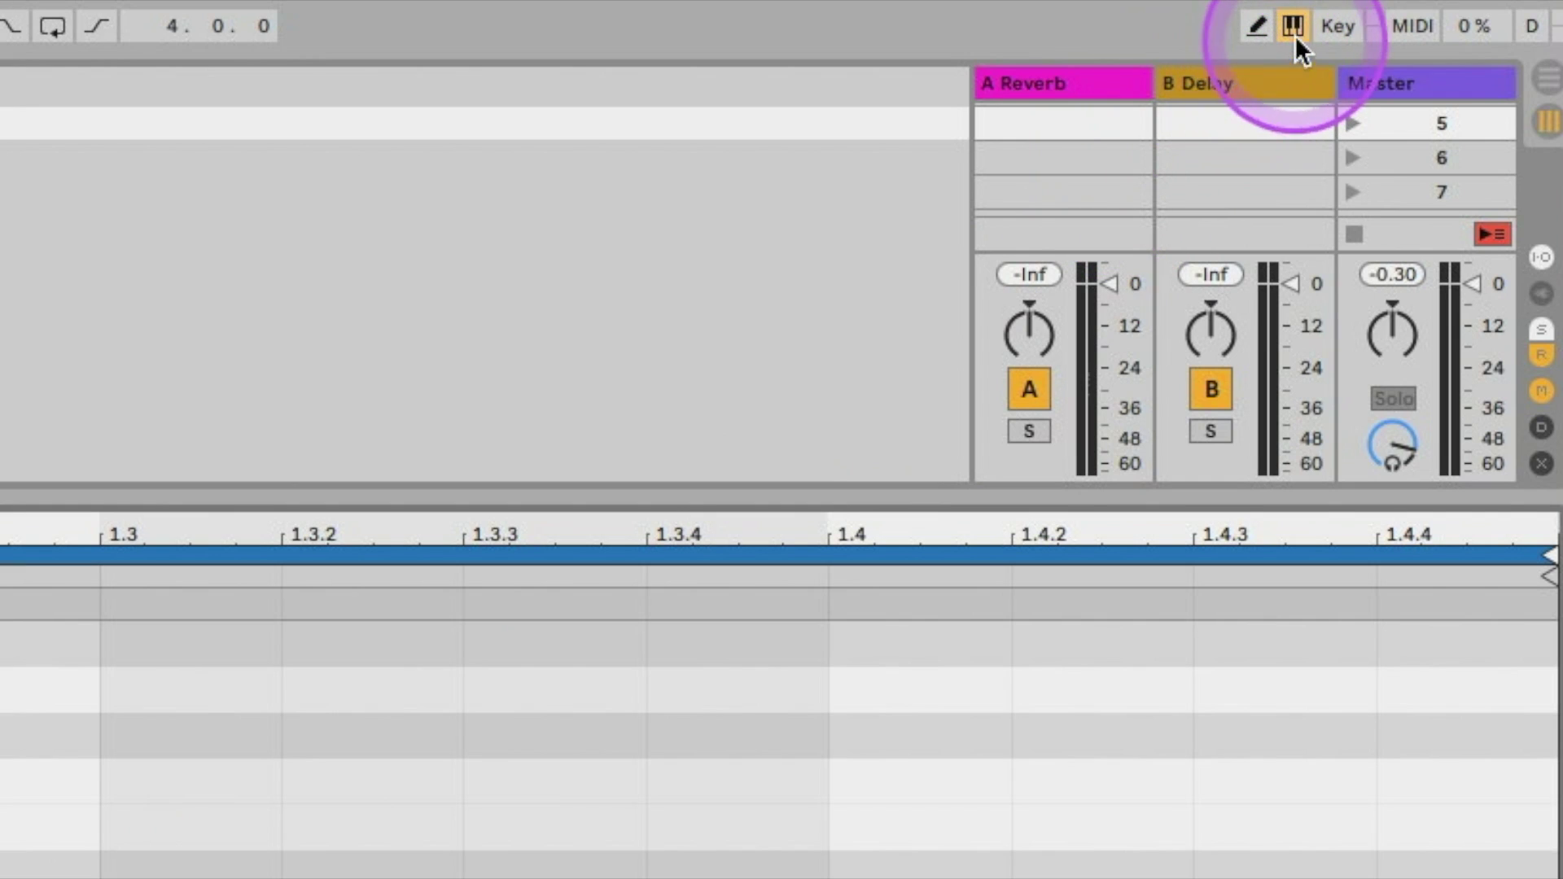
{"action": "left_click", "coordinate": [1255, 36]}
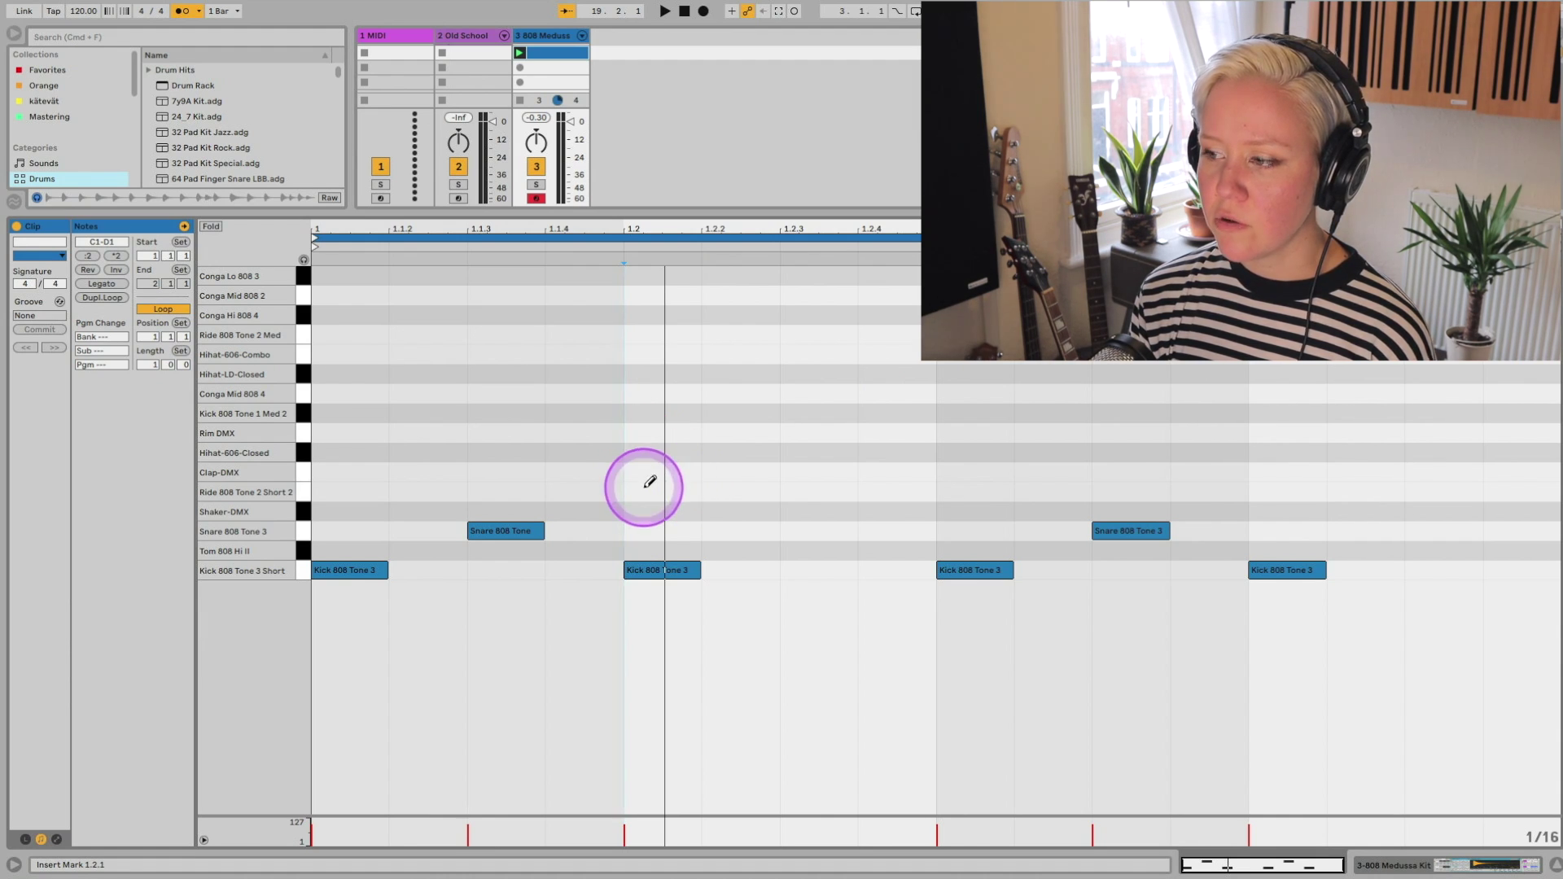
{"action": "left_click", "coordinate": [894, 530]}
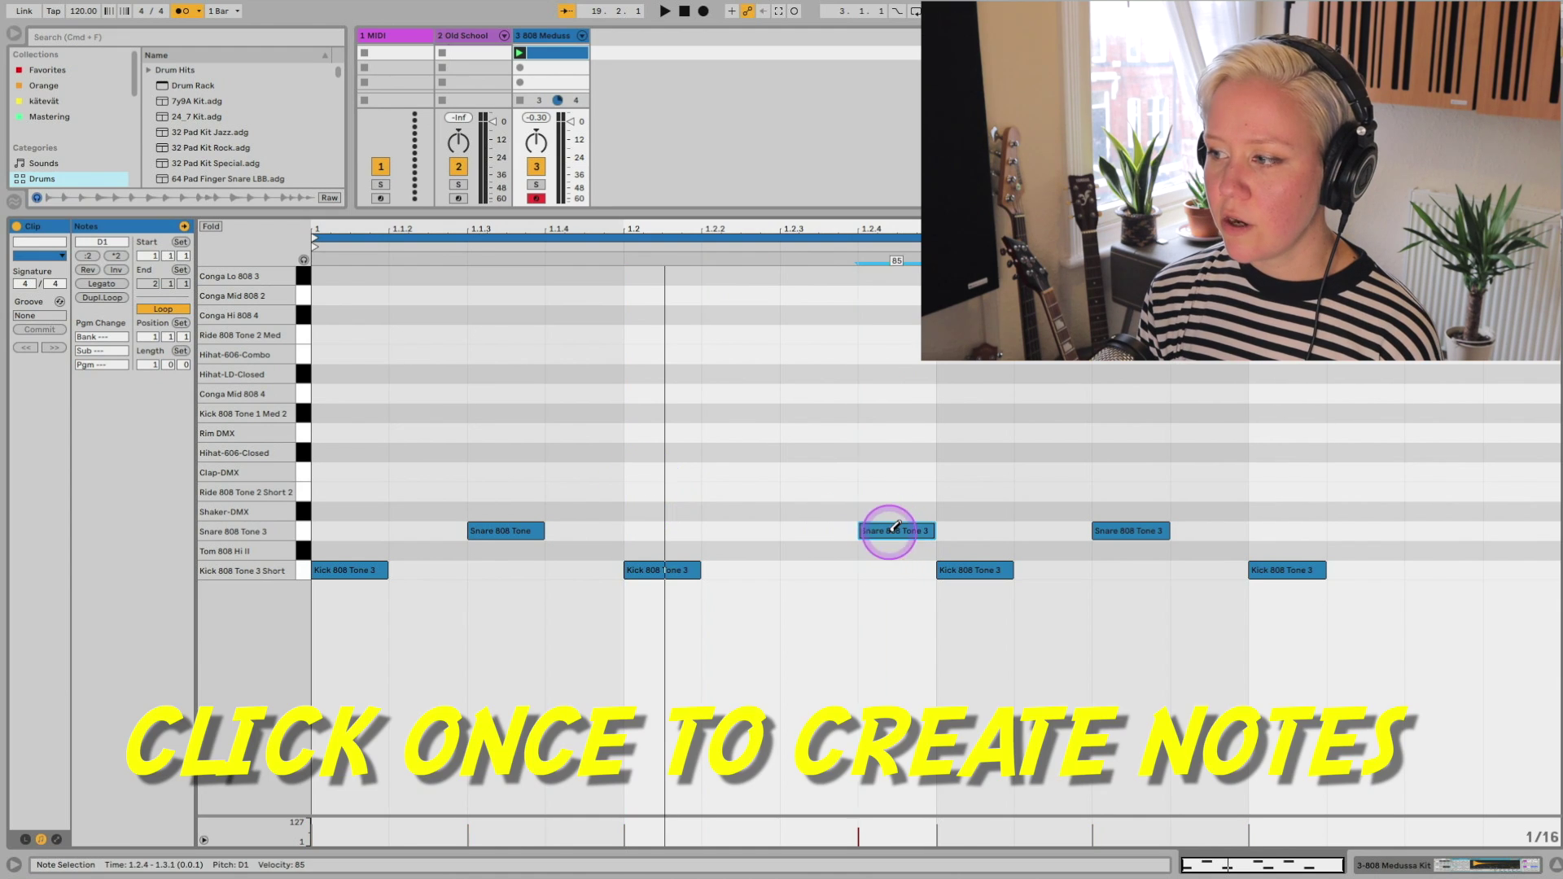
{"action": "left_click", "coordinate": [1519, 531]}
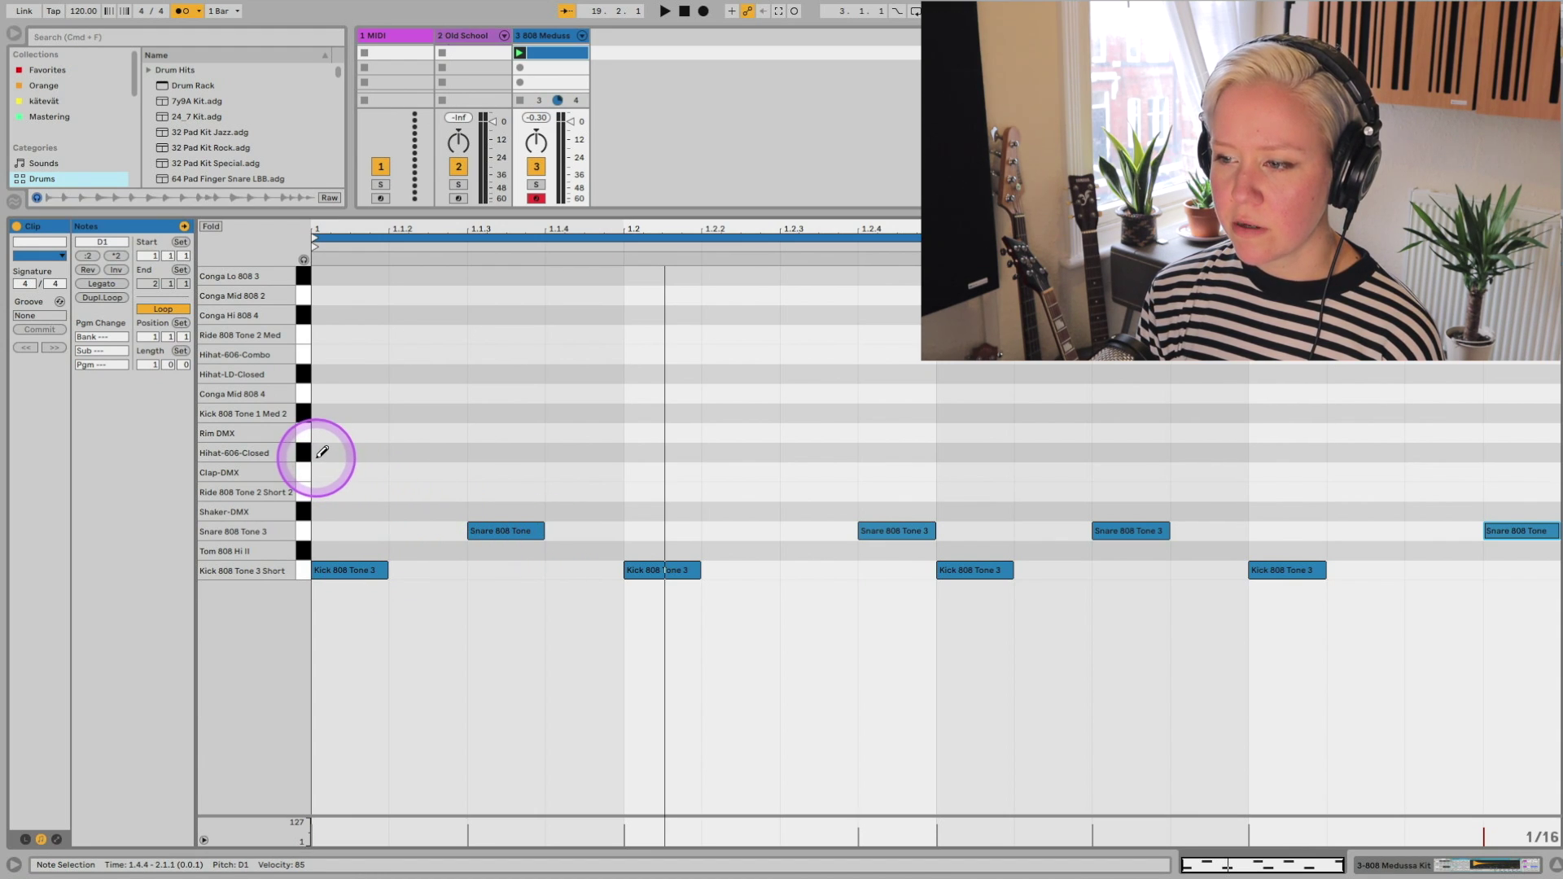
Fill the Hihat-606-Closed lane with sixteenth notes across the whole bar and play the drum clip.
{"action": "left_click_drag", "start_coordinate": [315, 452], "coordinate": [1555, 405]}
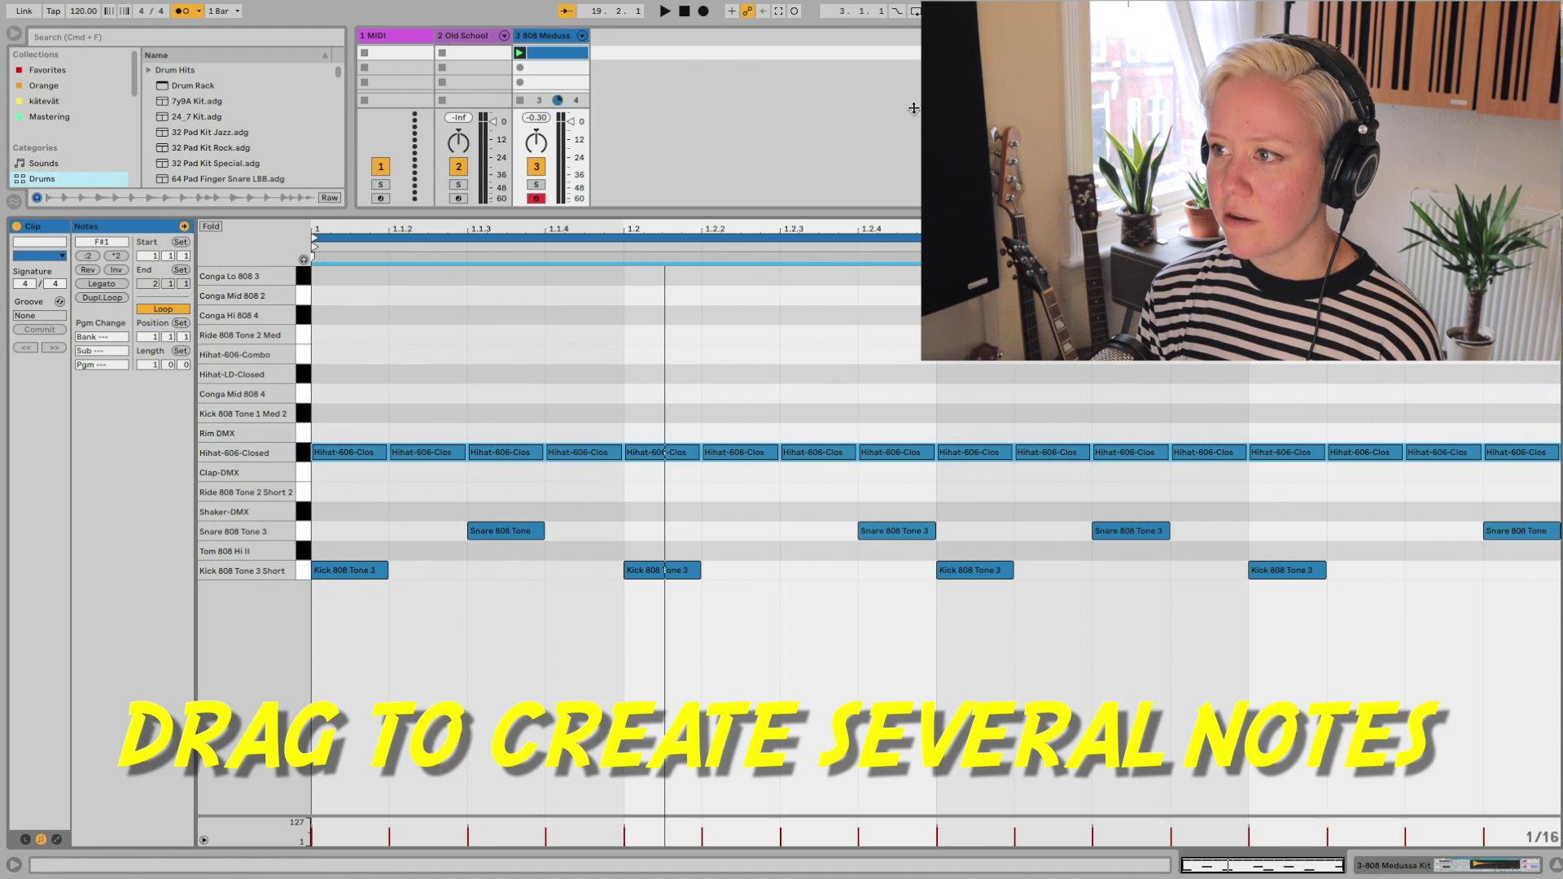
{"action": "left_click", "coordinate": [567, 114]}
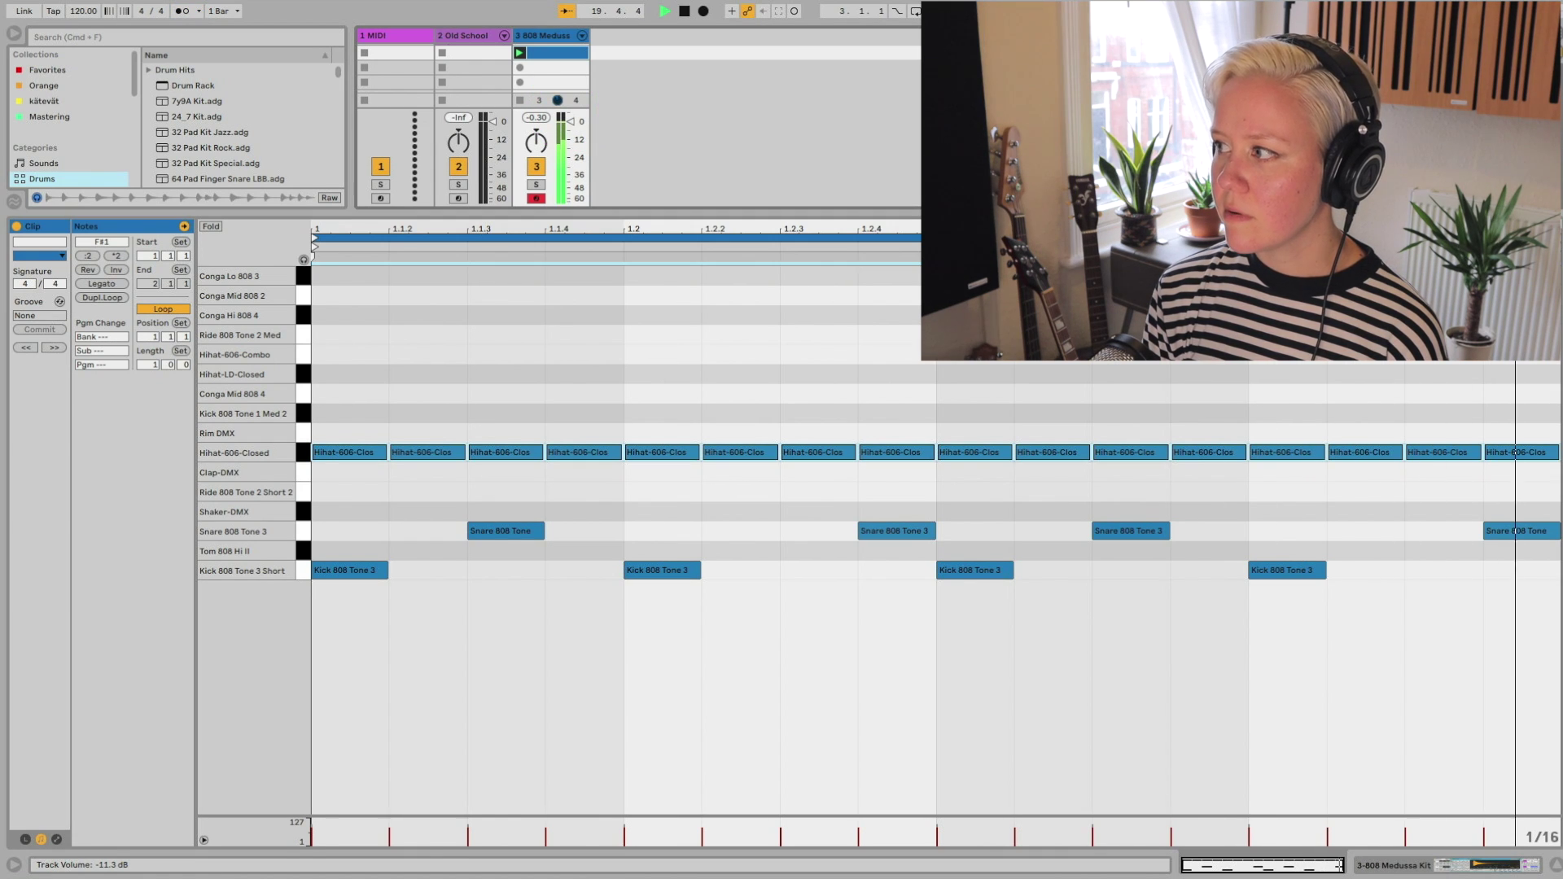
{"action": "left_click", "coordinate": [789, 109]}
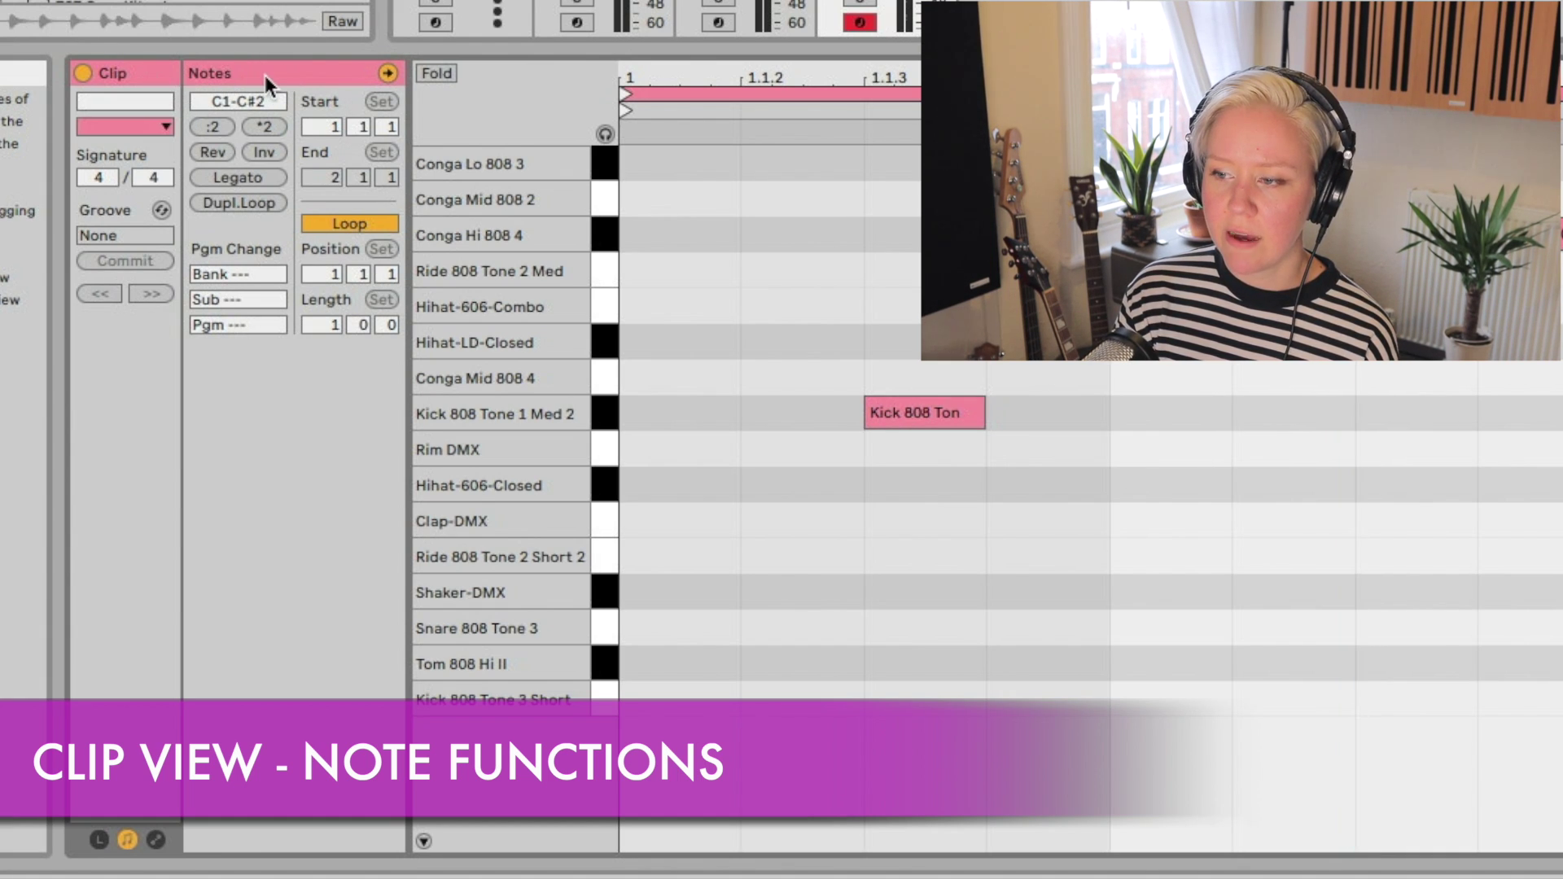
Try the double-tempo and half-tempo note functions on the drum clip while it plays.
{"action": "left_click", "coordinate": [155, 839]}
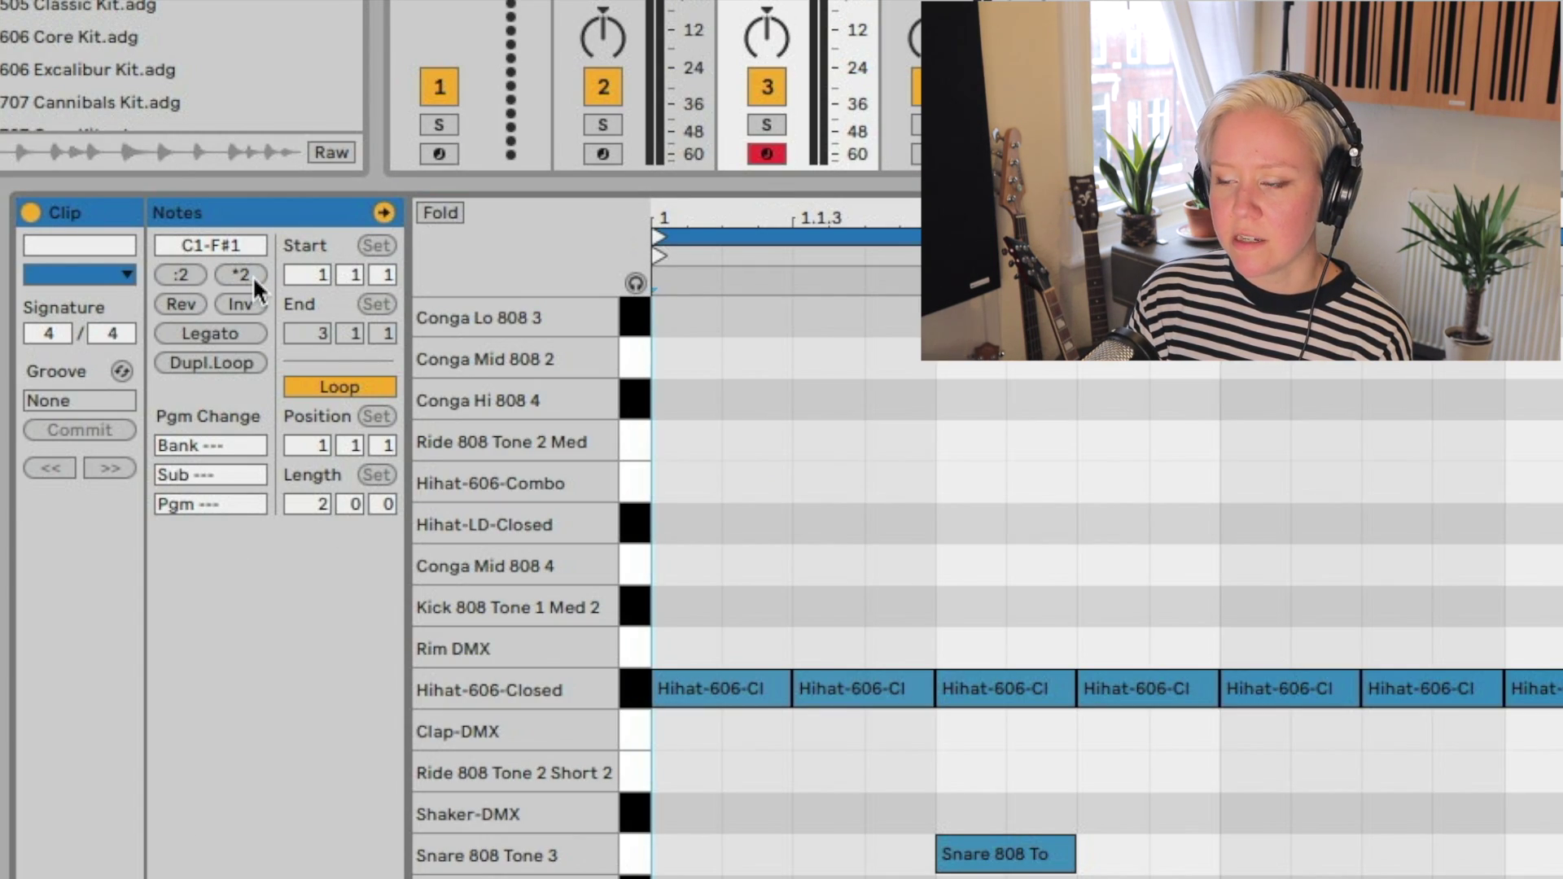
{"action": "left_click", "coordinate": [175, 275]}
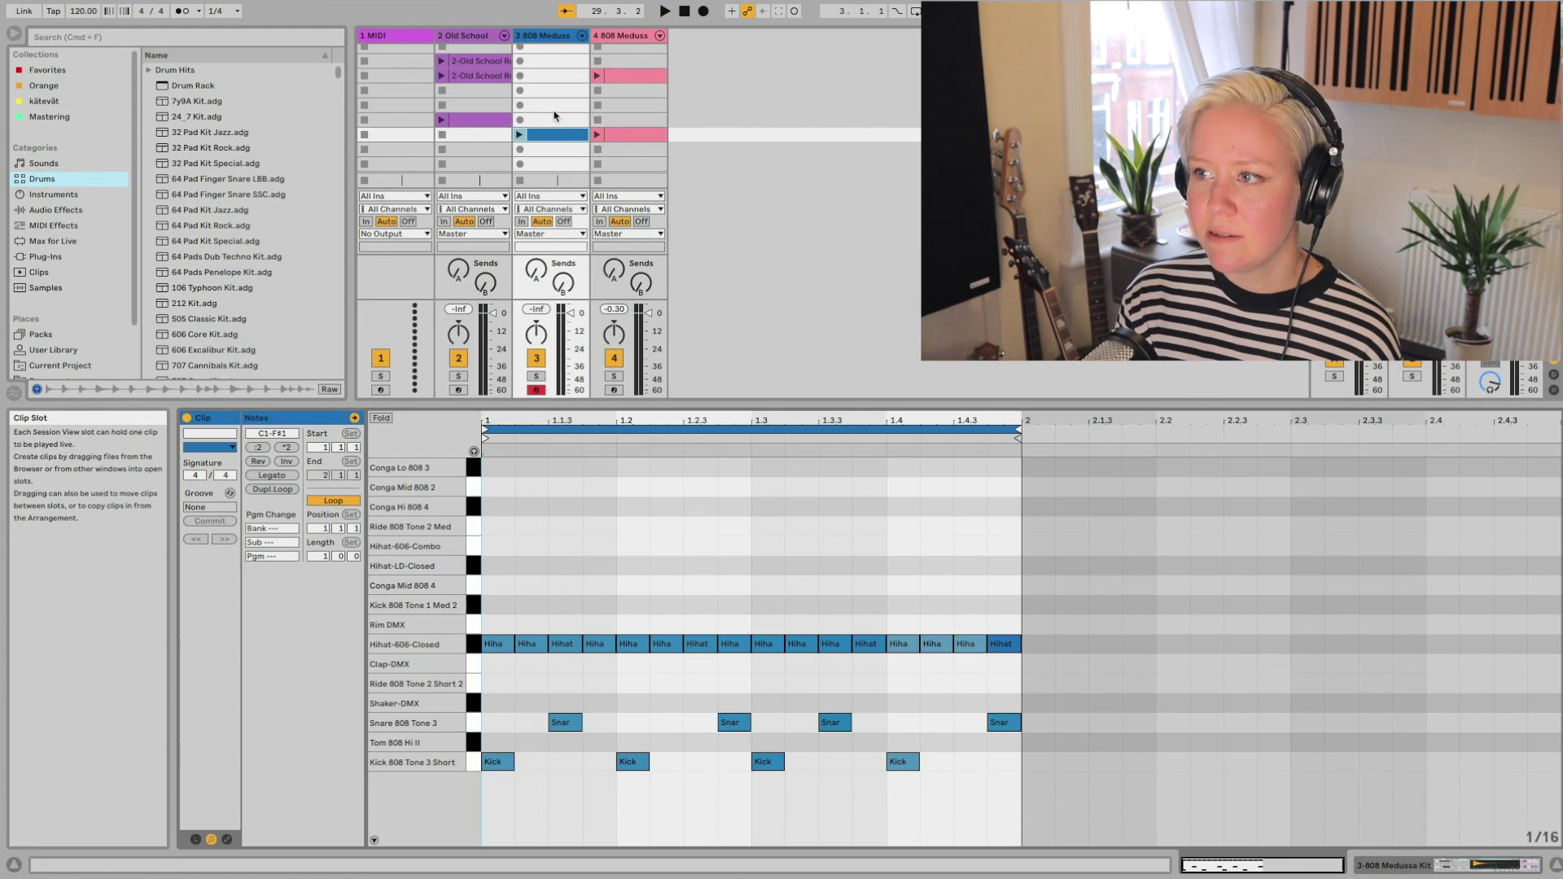
{"action": "left_click", "coordinate": [187, 418]}
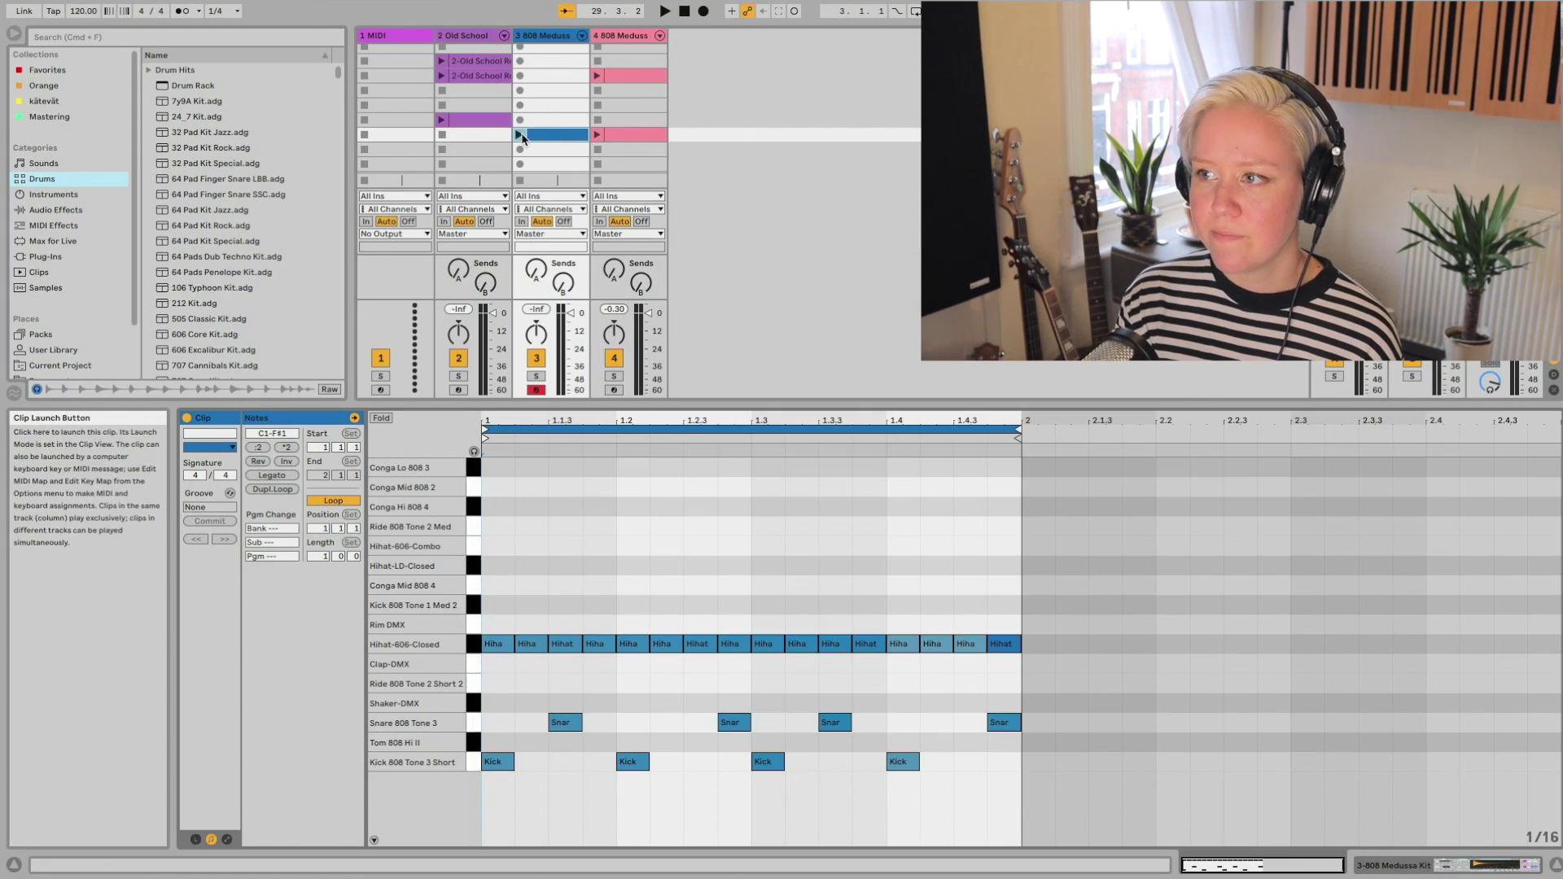
{"action": "left_click", "coordinate": [259, 448]}
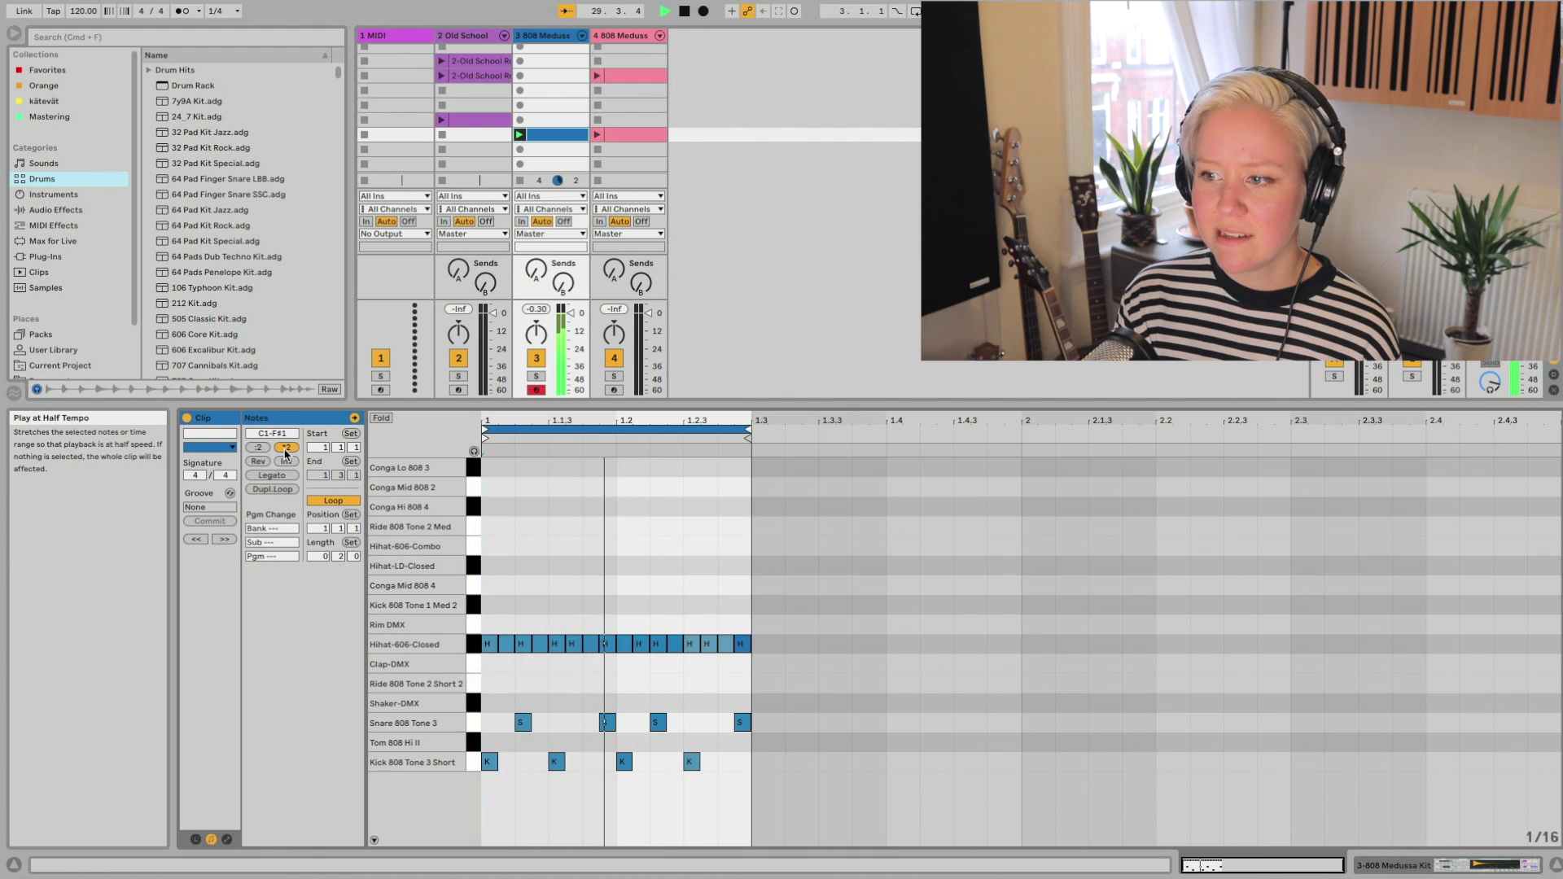
{"action": "left_click", "coordinate": [285, 449]}
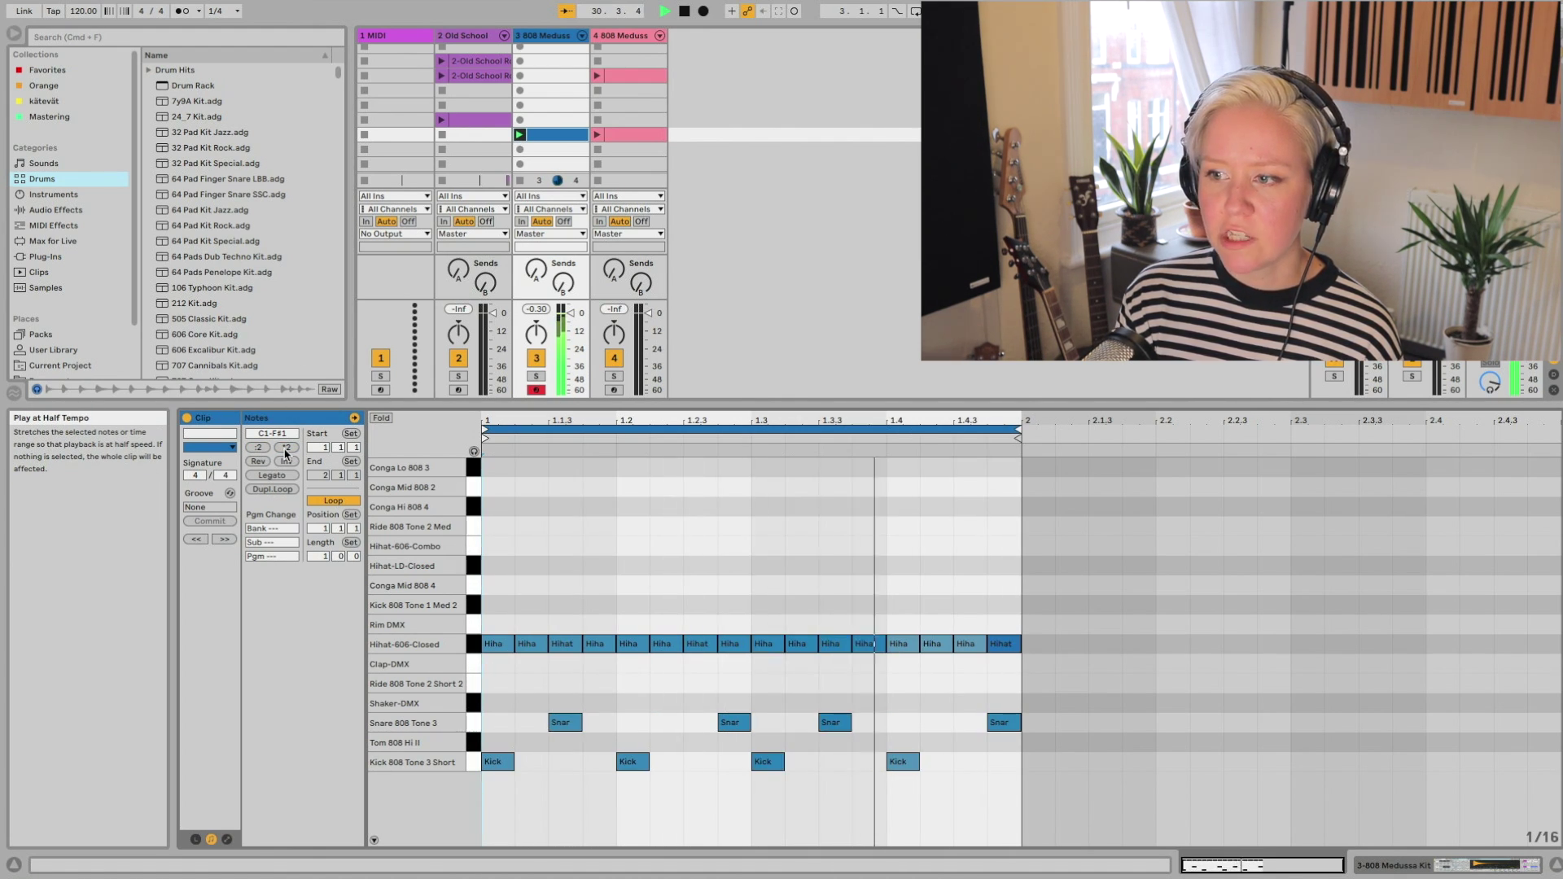
{"action": "left_click", "coordinate": [285, 450]}
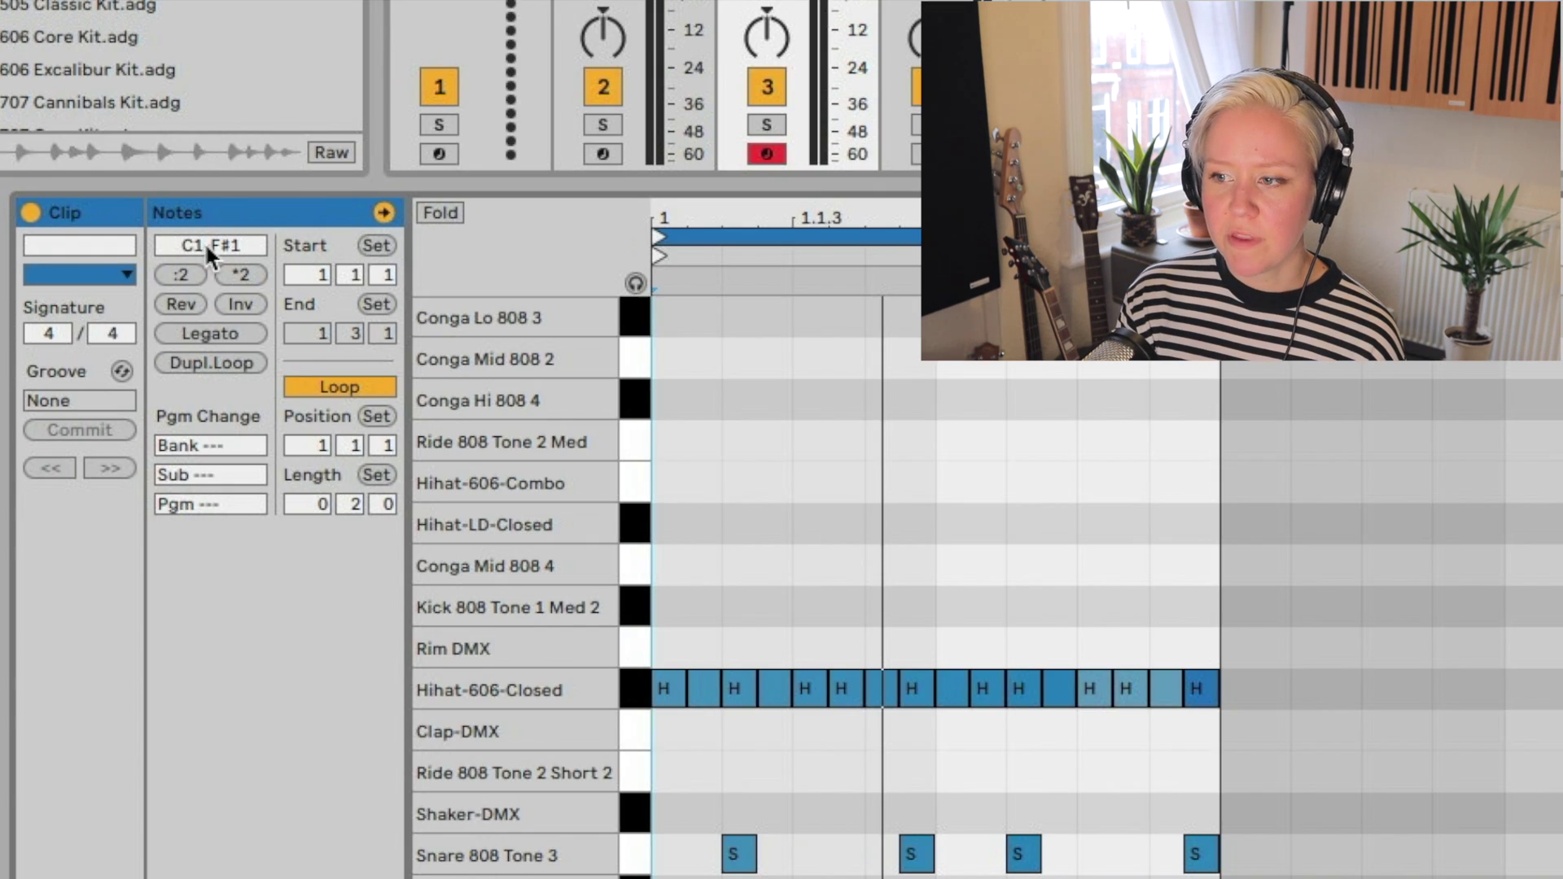
Try transposing the drum clip's notes with its pitch range value.
{"action": "left_click", "coordinate": [207, 250]}
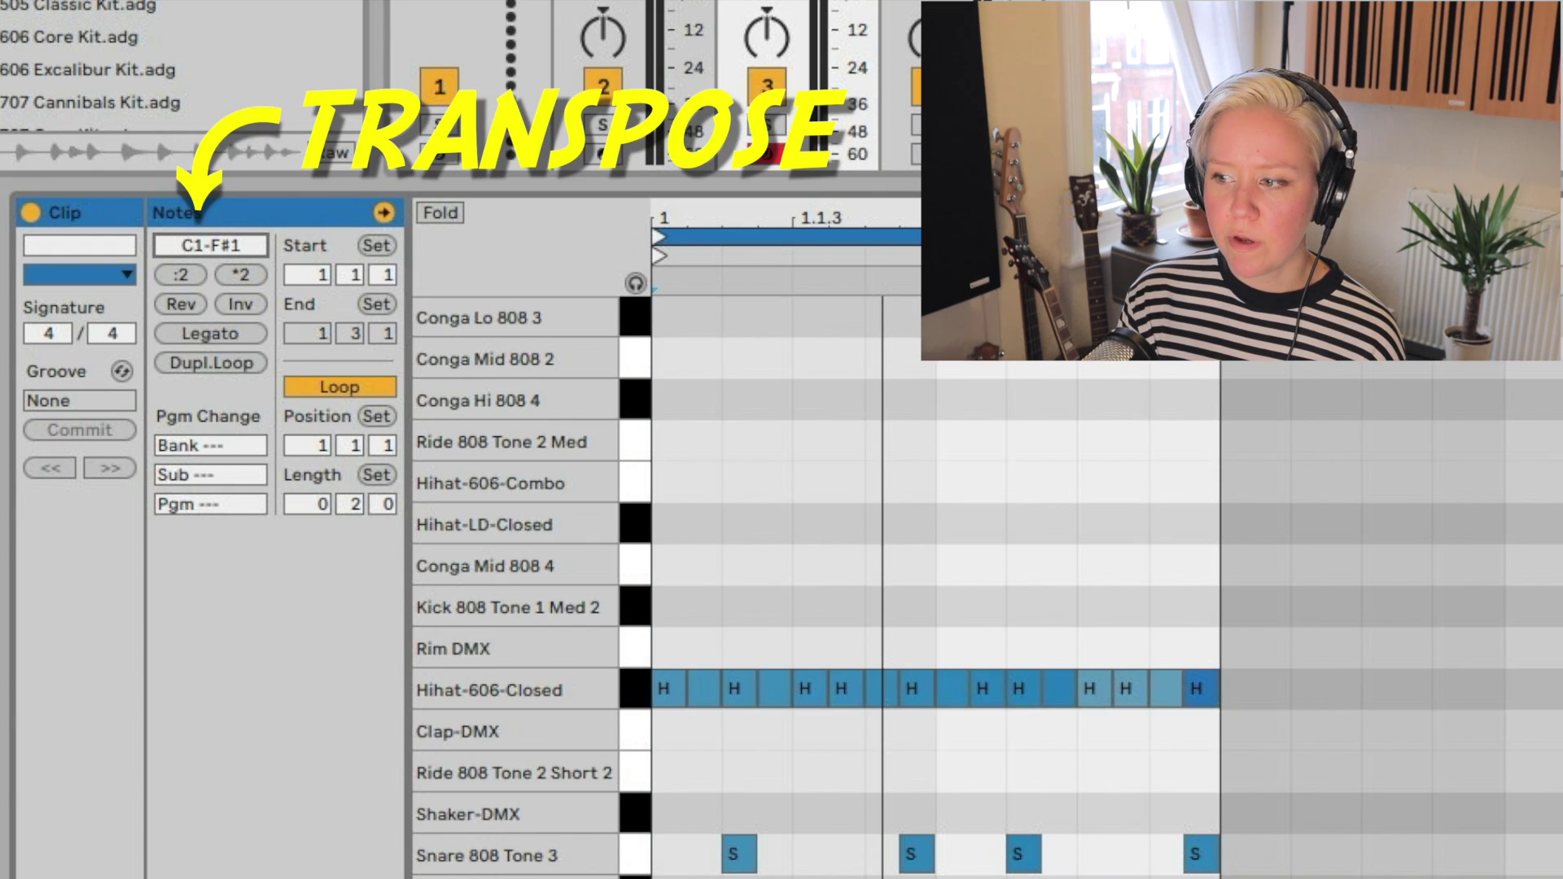
{"action": "mouse_move", "coordinate": [225, 251]}
{"action": "left_mouse_down"}
{"action": "mouse_move", "coordinate": [226, 222]}
{"action": "mouse_move", "coordinate": [226, 252]}
{"action": "left_mouse_up"}
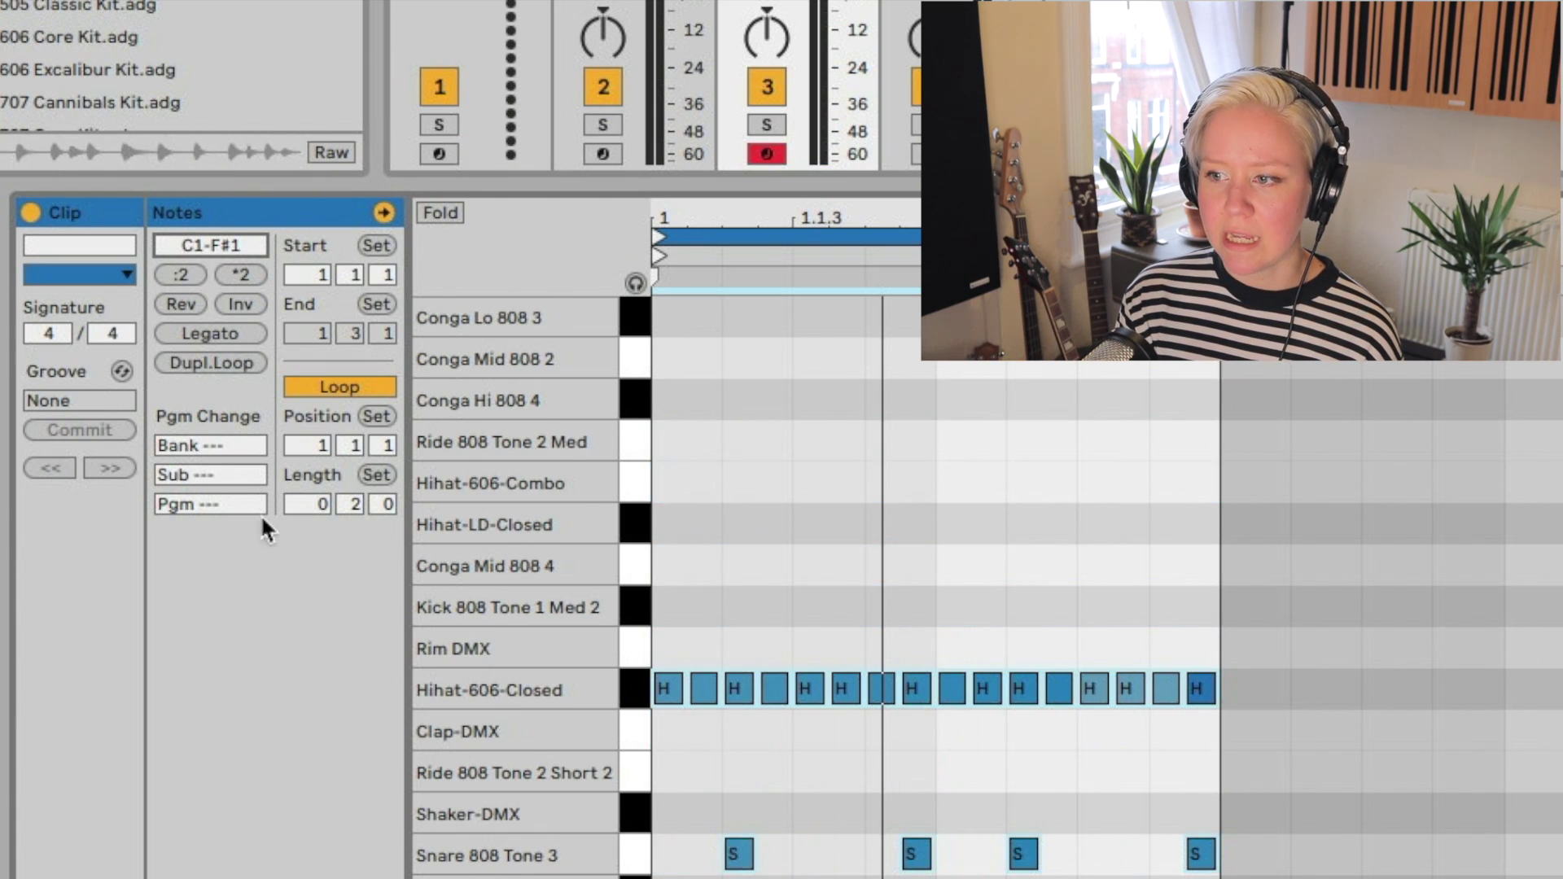
{"action": "left_click", "coordinate": [305, 512]}
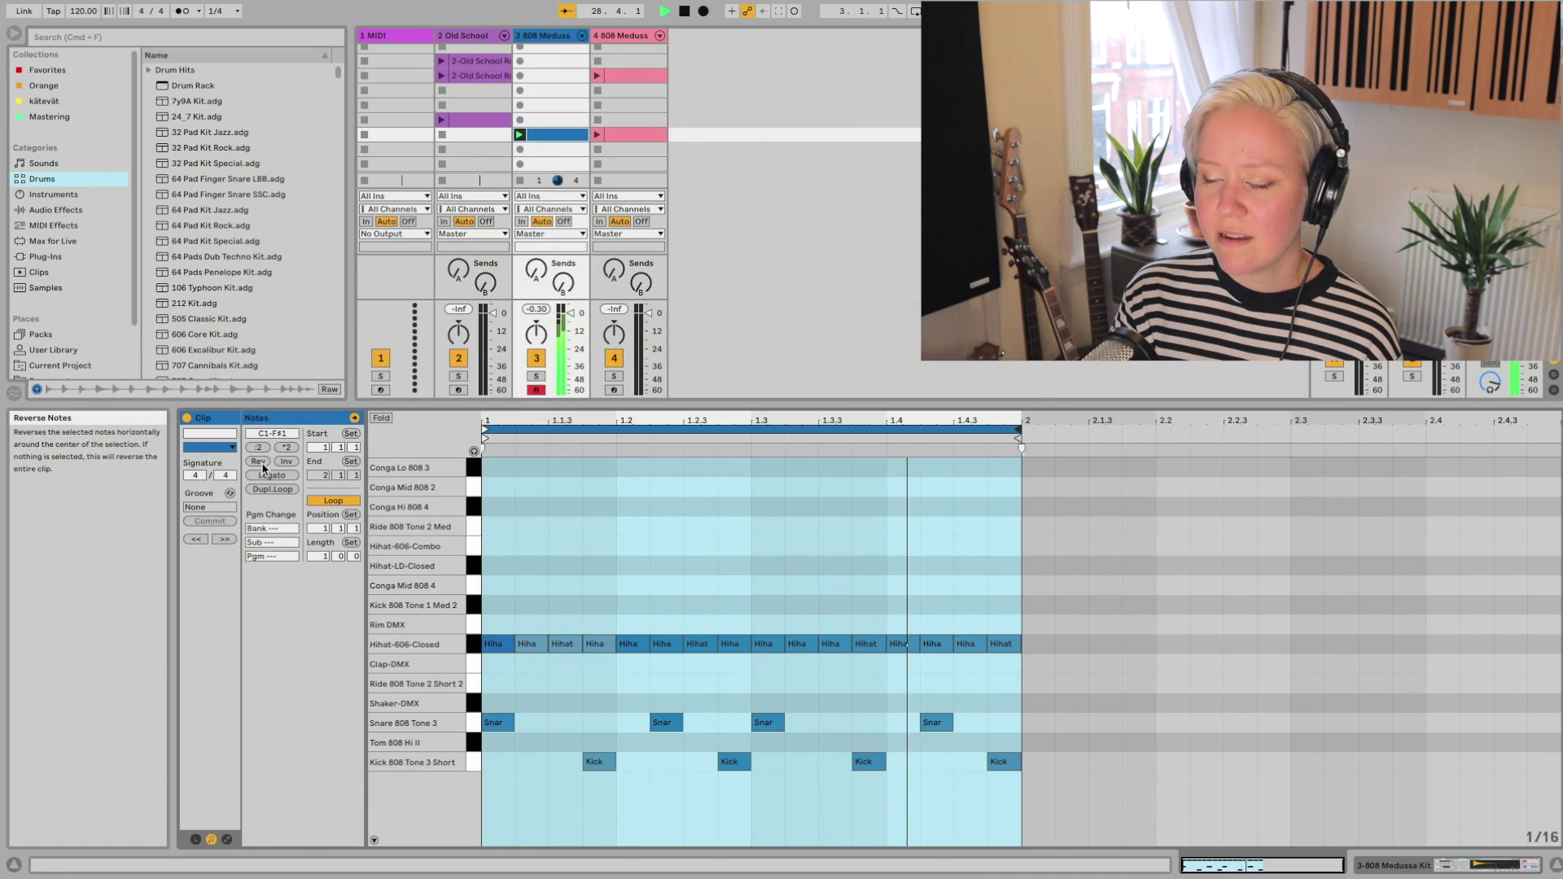
Try reversing and inverting the drum clip's notes, and duplicate its loop to two bars.
{"action": "left_click", "coordinate": [263, 466]}
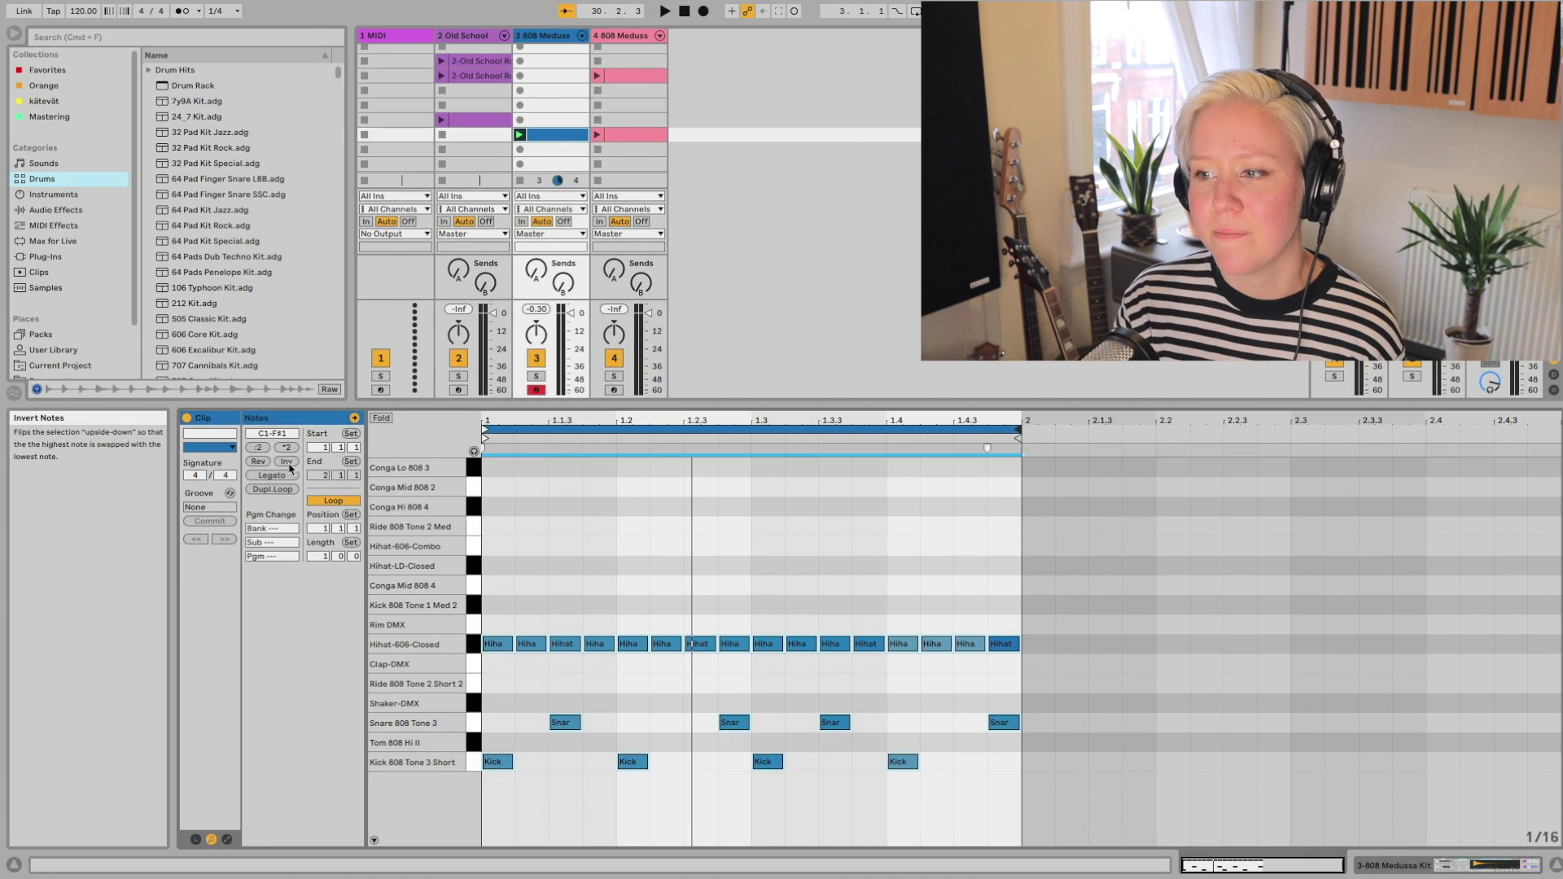
{"action": "left_click", "coordinate": [245, 306]}
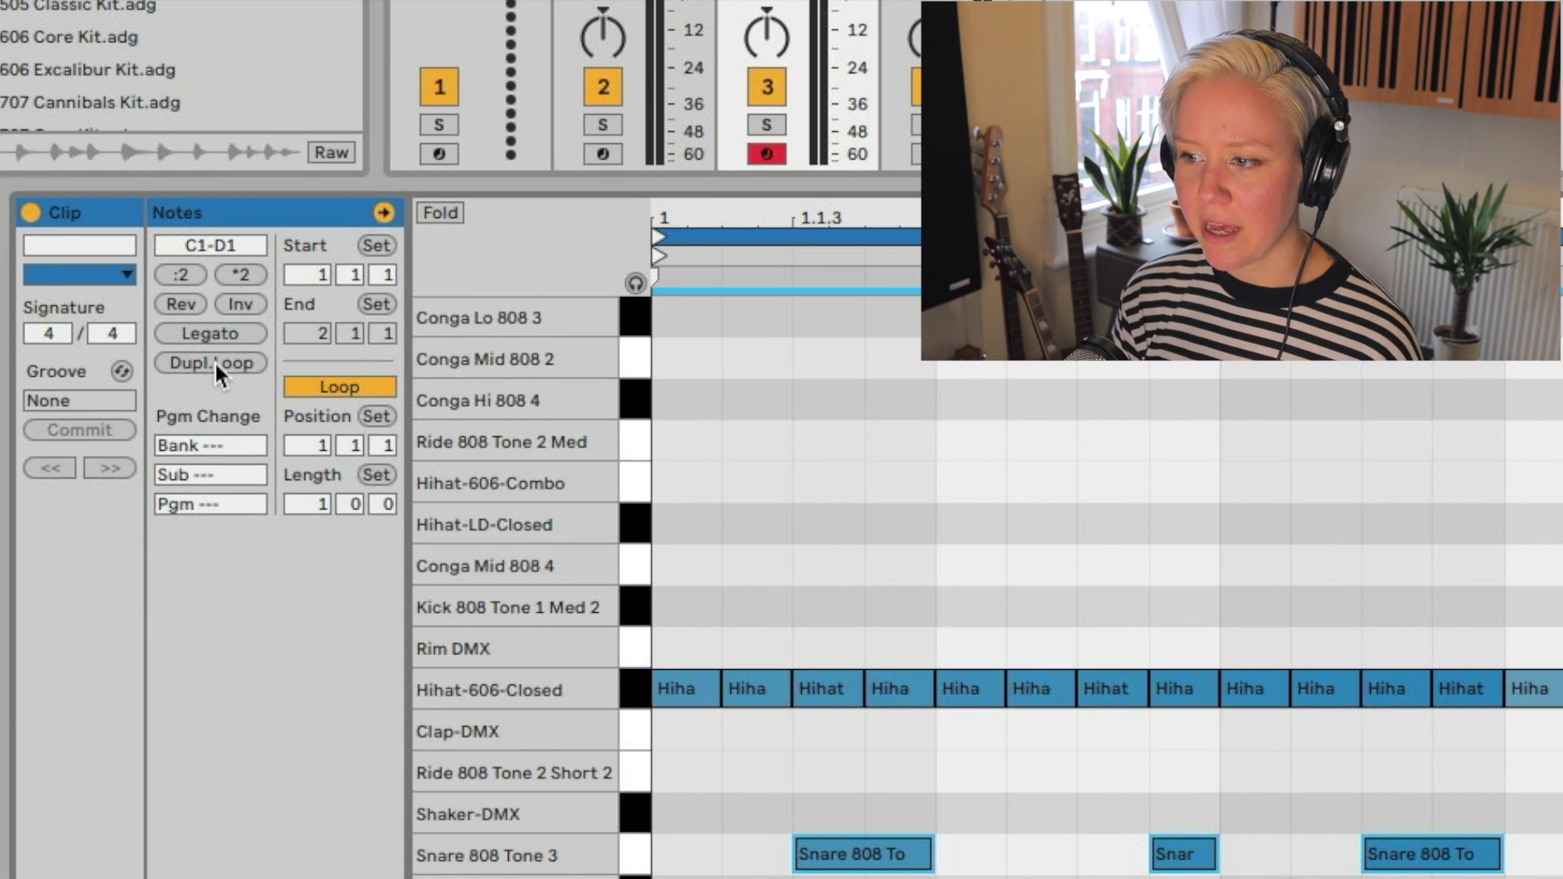
{"action": "left_click", "coordinate": [272, 489]}
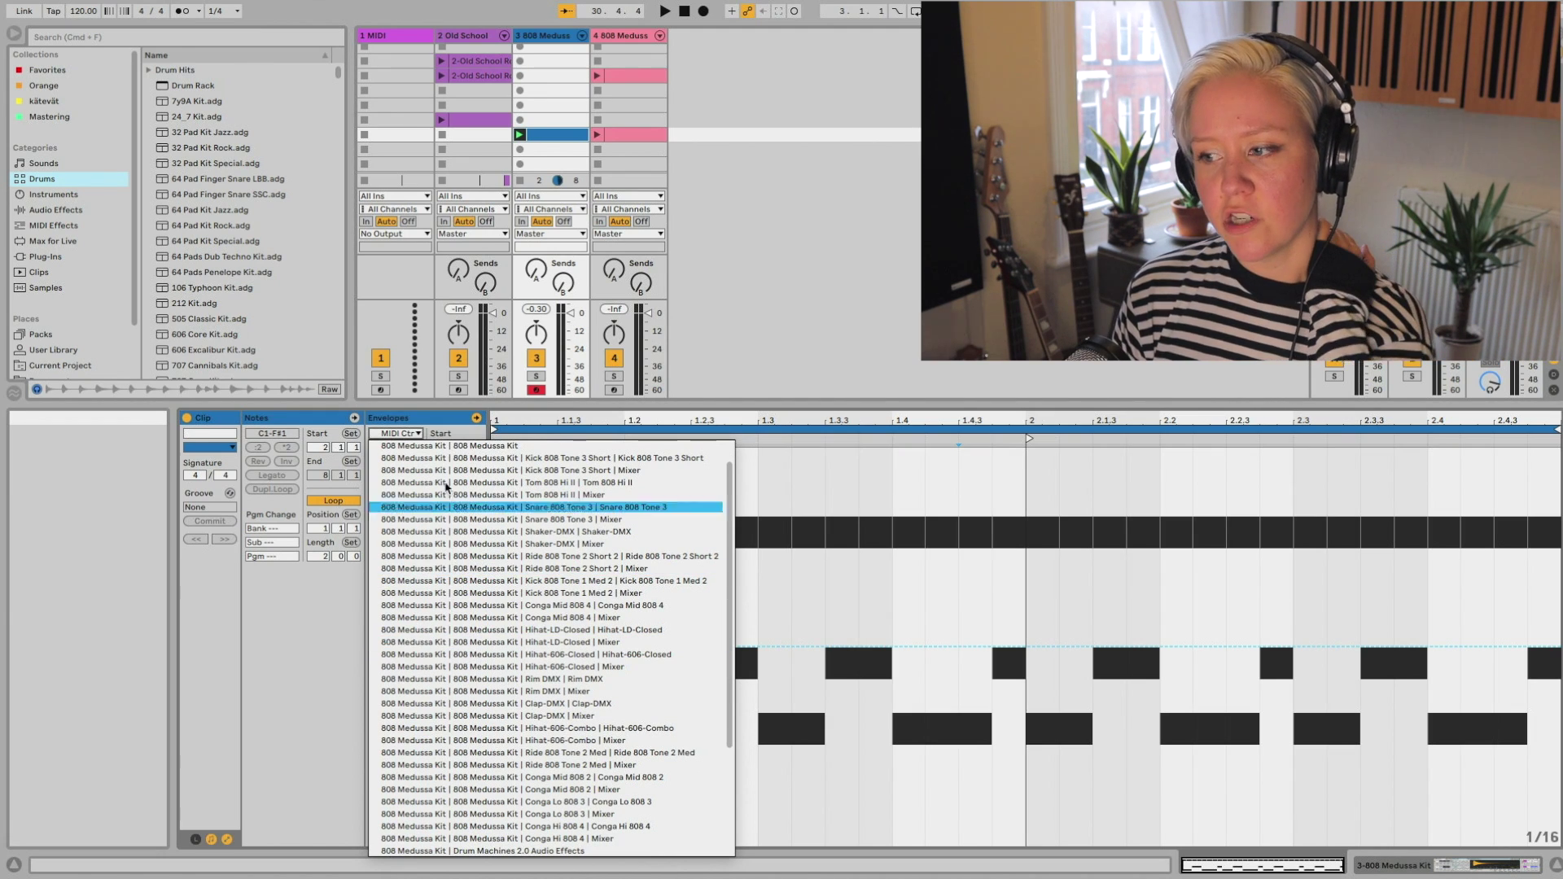
Browse the clip's envelope devices and MIDI controller choices, keeping Pitch Bend selected.
{"action": "left_click", "coordinate": [314, 646]}
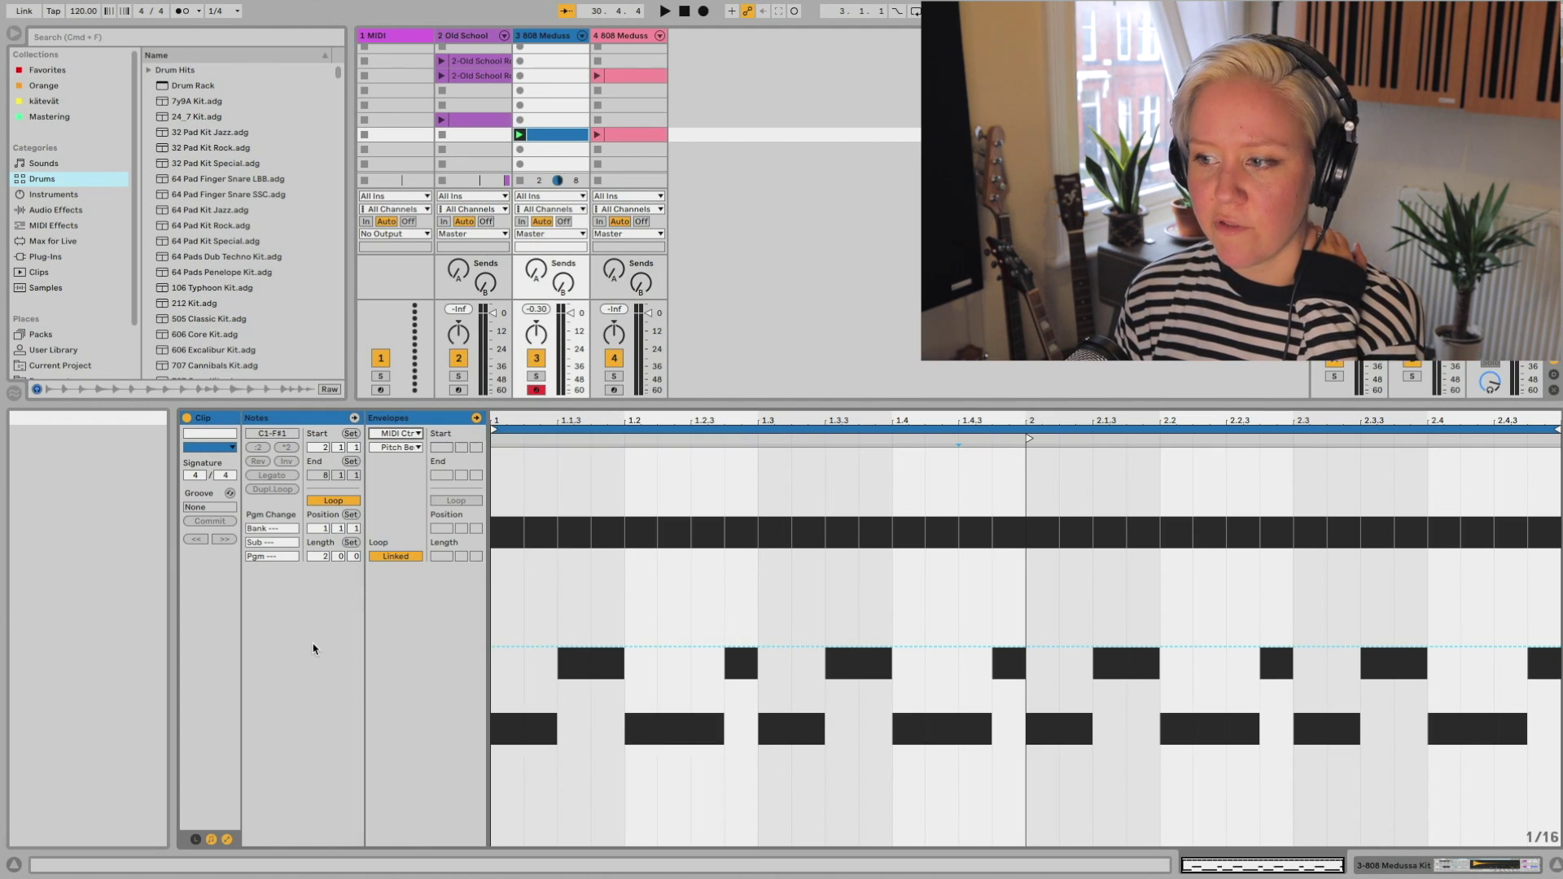
{"action": "left_click", "coordinate": [388, 448]}
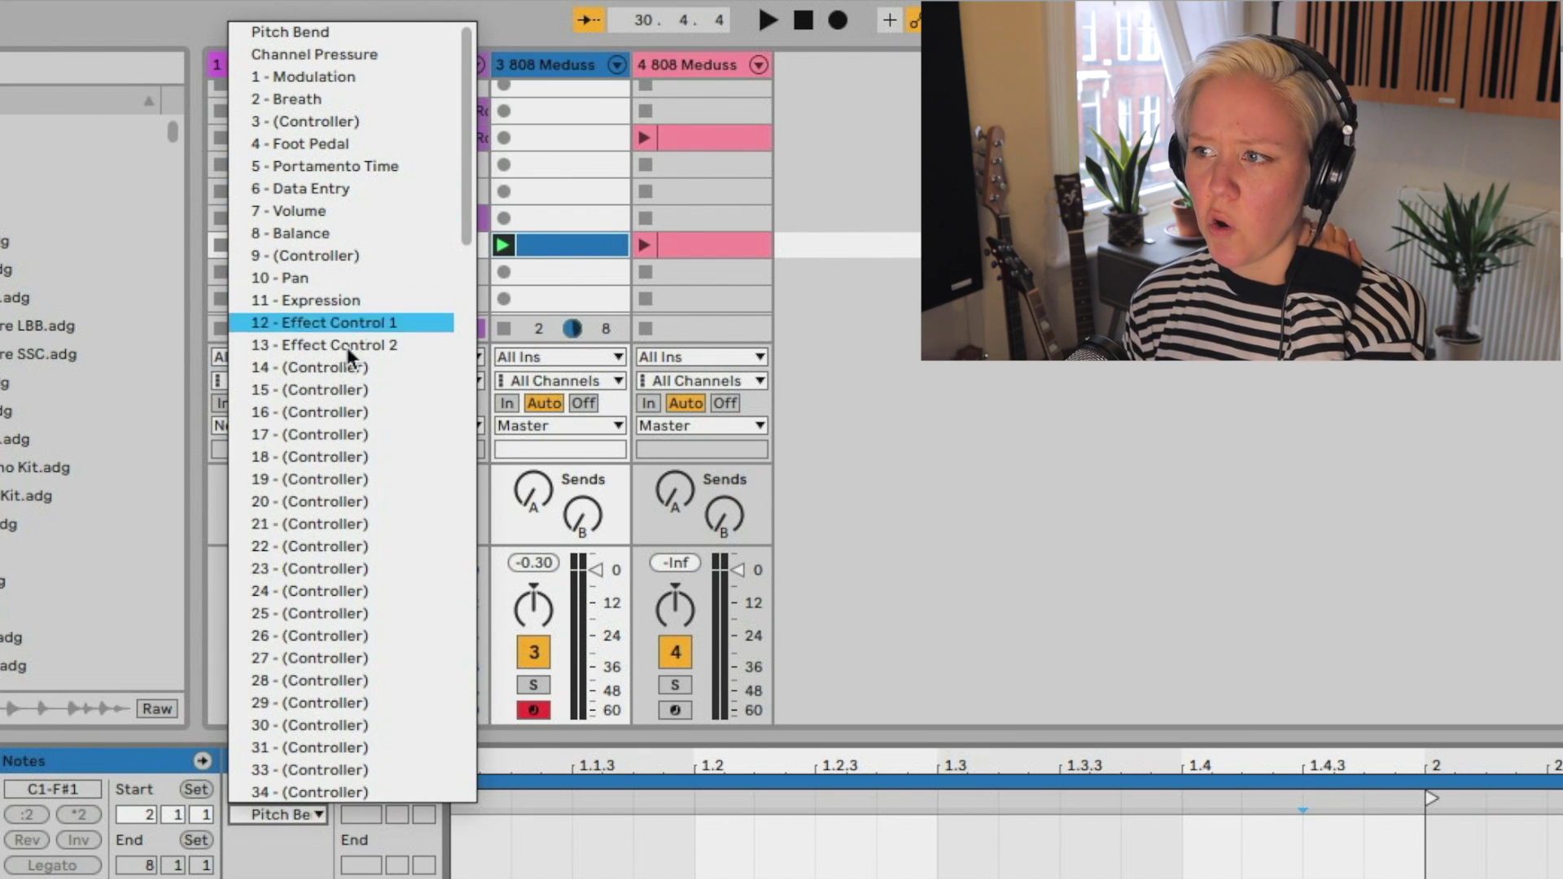
{"action": "scroll", "coordinate": [317, 502], "scroll_direction": "down", "scroll_amount": 1}
{"action": "scroll", "coordinate": [317, 504], "scroll_direction": "down", "scroll_amount": 20}
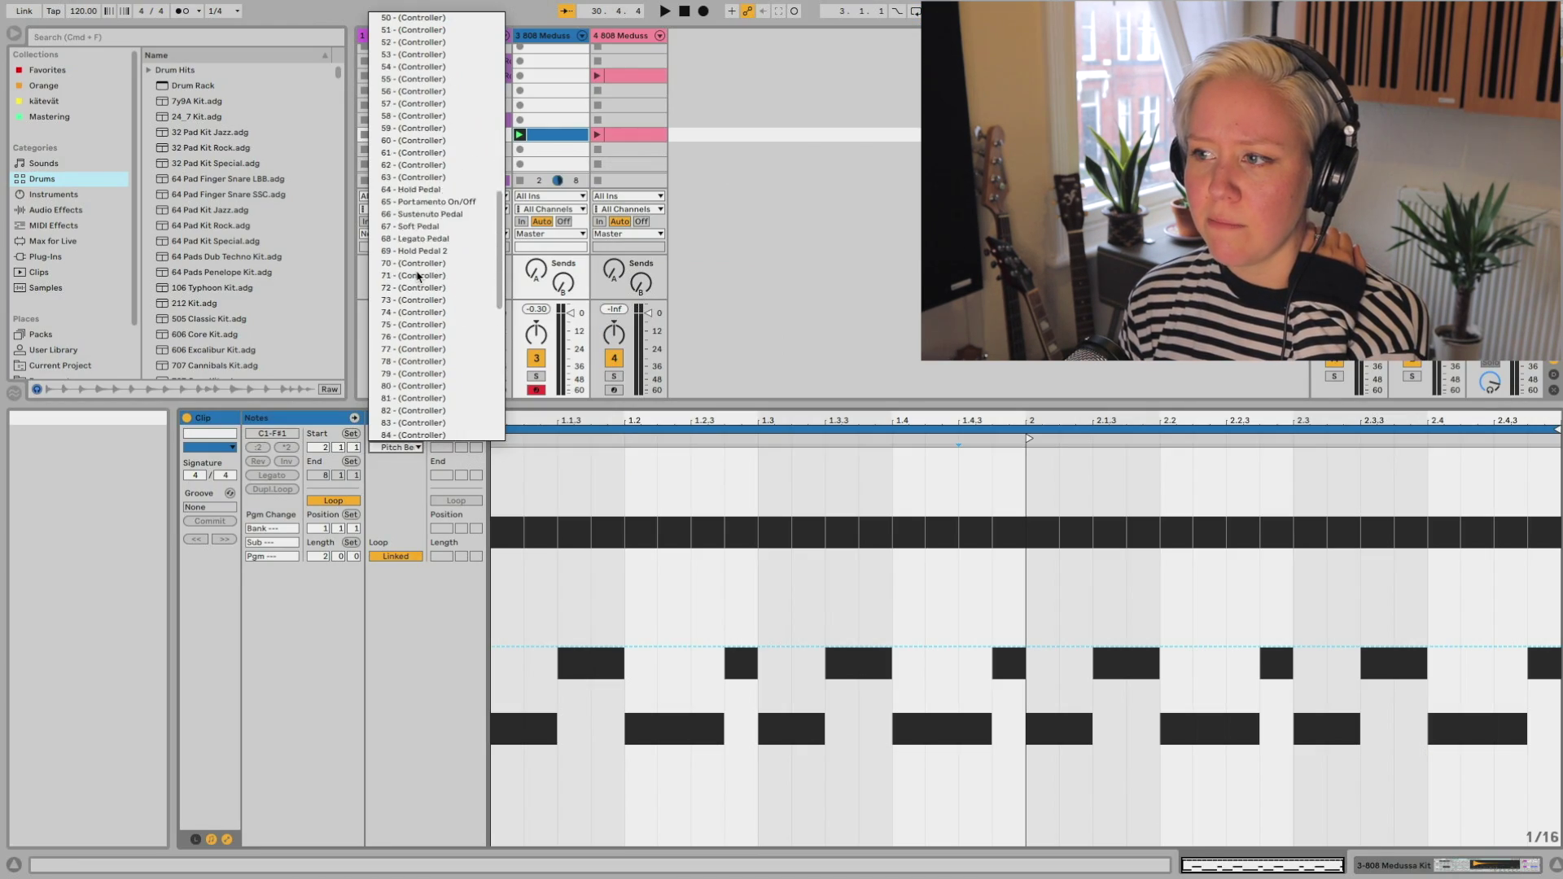
{"action": "scroll", "coordinate": [321, 504], "scroll_direction": "up", "scroll_amount": 20}
{"action": "left_click", "coordinate": [418, 277]}
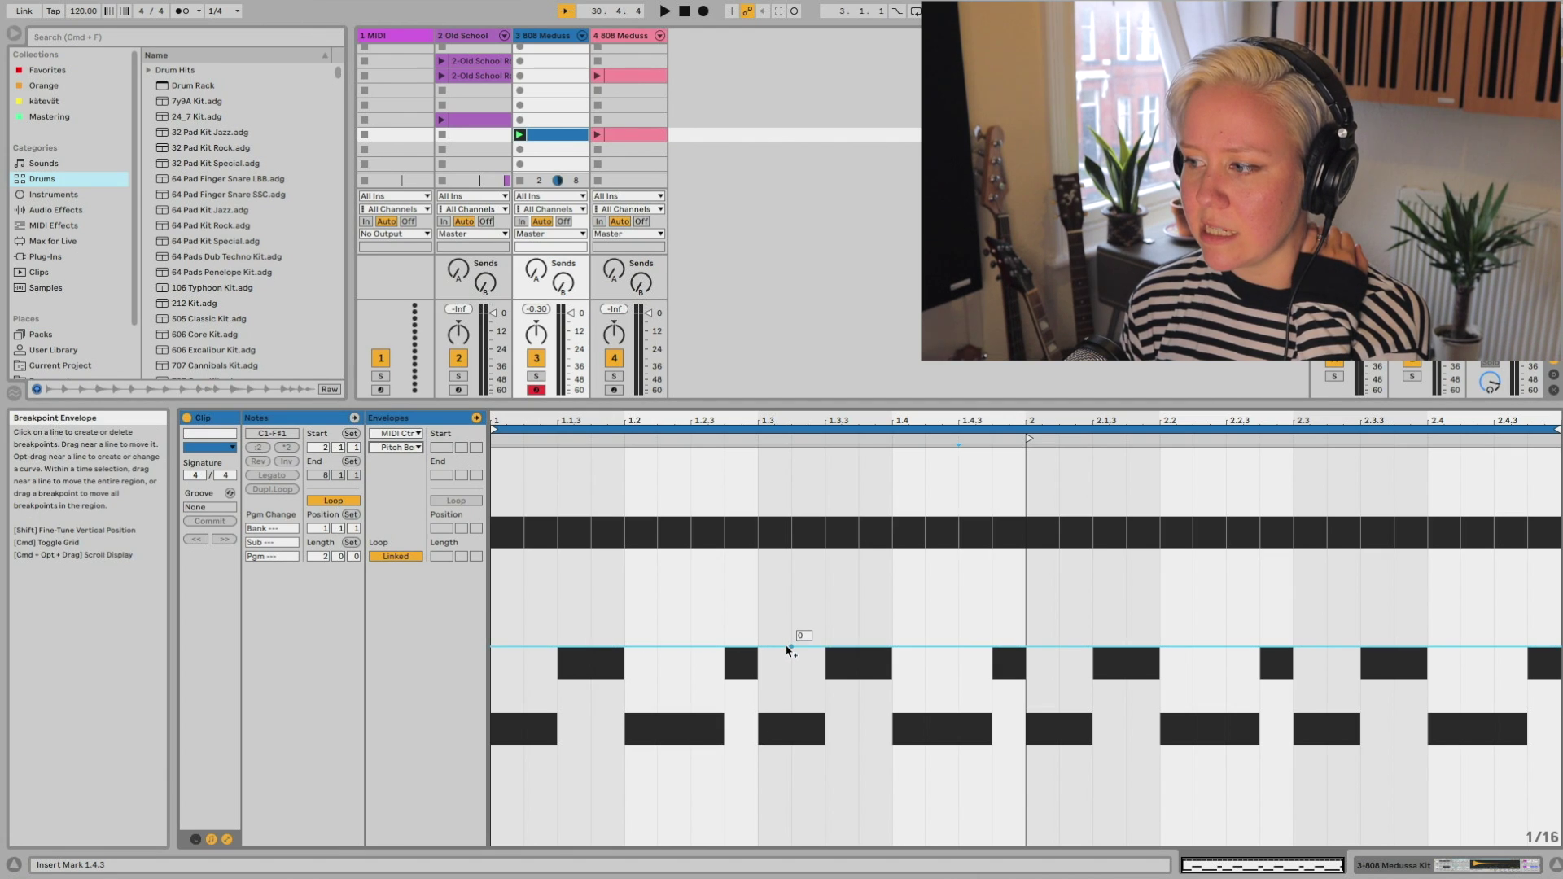
Shape the clip's Pitch Bend envelope with breakpoints that form dips and peaks across the two bars.
{"action": "mouse_move", "coordinate": [796, 646]}
{"action": "left_mouse_down"}
{"action": "mouse_move", "coordinate": [785, 568]}
{"action": "mouse_move", "coordinate": [830, 649]}
{"action": "left_mouse_up"}
{"action": "left_click_drag", "start_coordinate": [712, 569], "coordinate": [712, 747]}
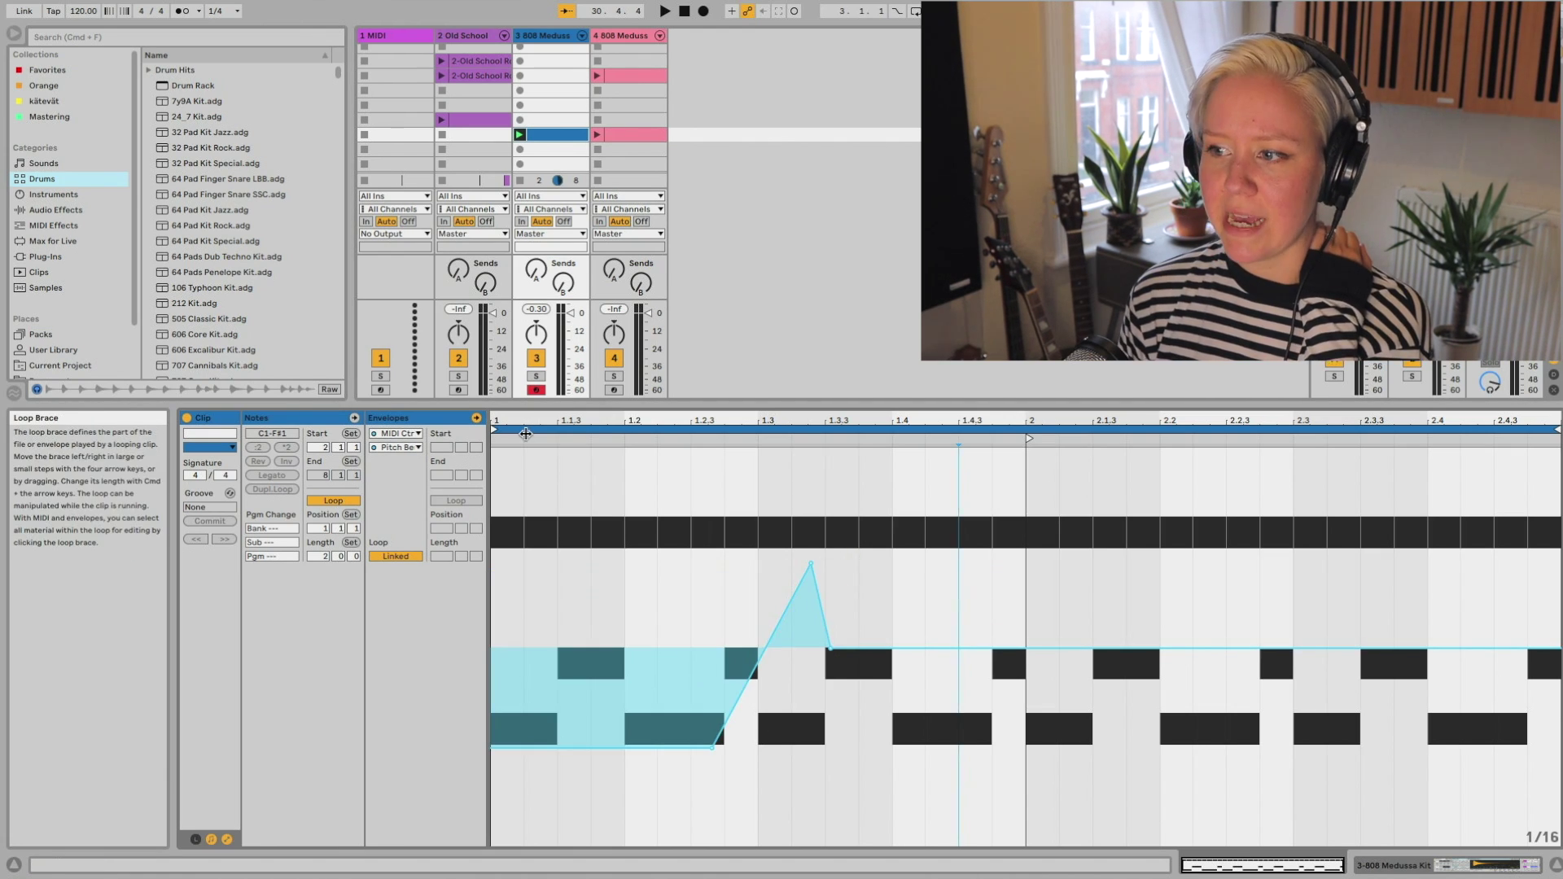
{"action": "left_click", "coordinate": [409, 441]}
{"action": "left_click", "coordinate": [399, 452]}
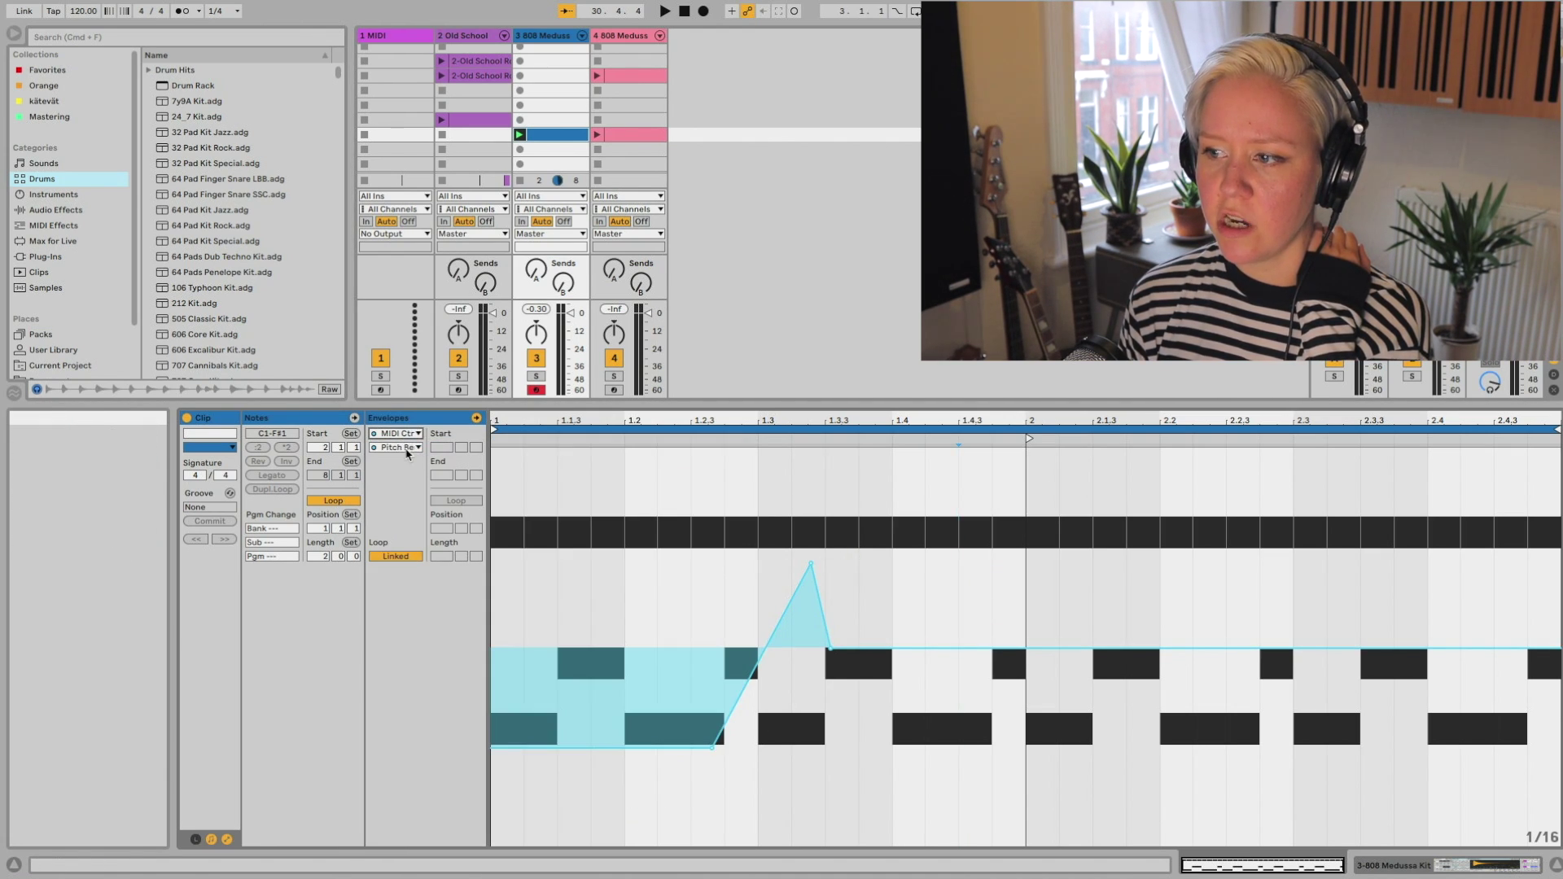
{"action": "left_click", "coordinate": [399, 452]}
{"action": "left_click", "coordinate": [400, 448]}
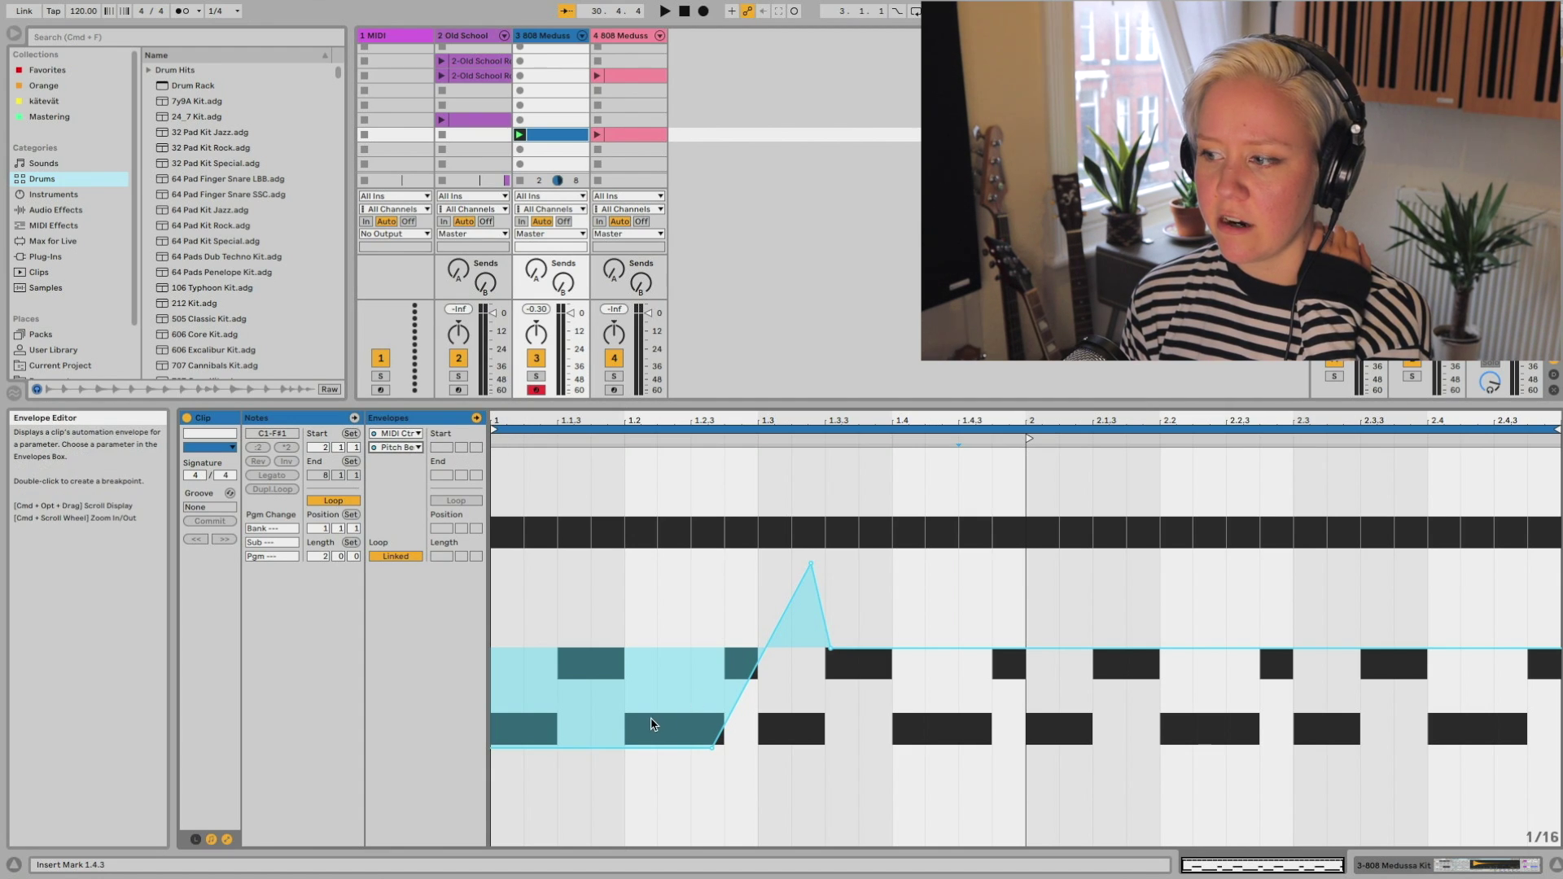
{"action": "left_click_drag", "start_coordinate": [713, 746], "coordinate": [657, 738]}
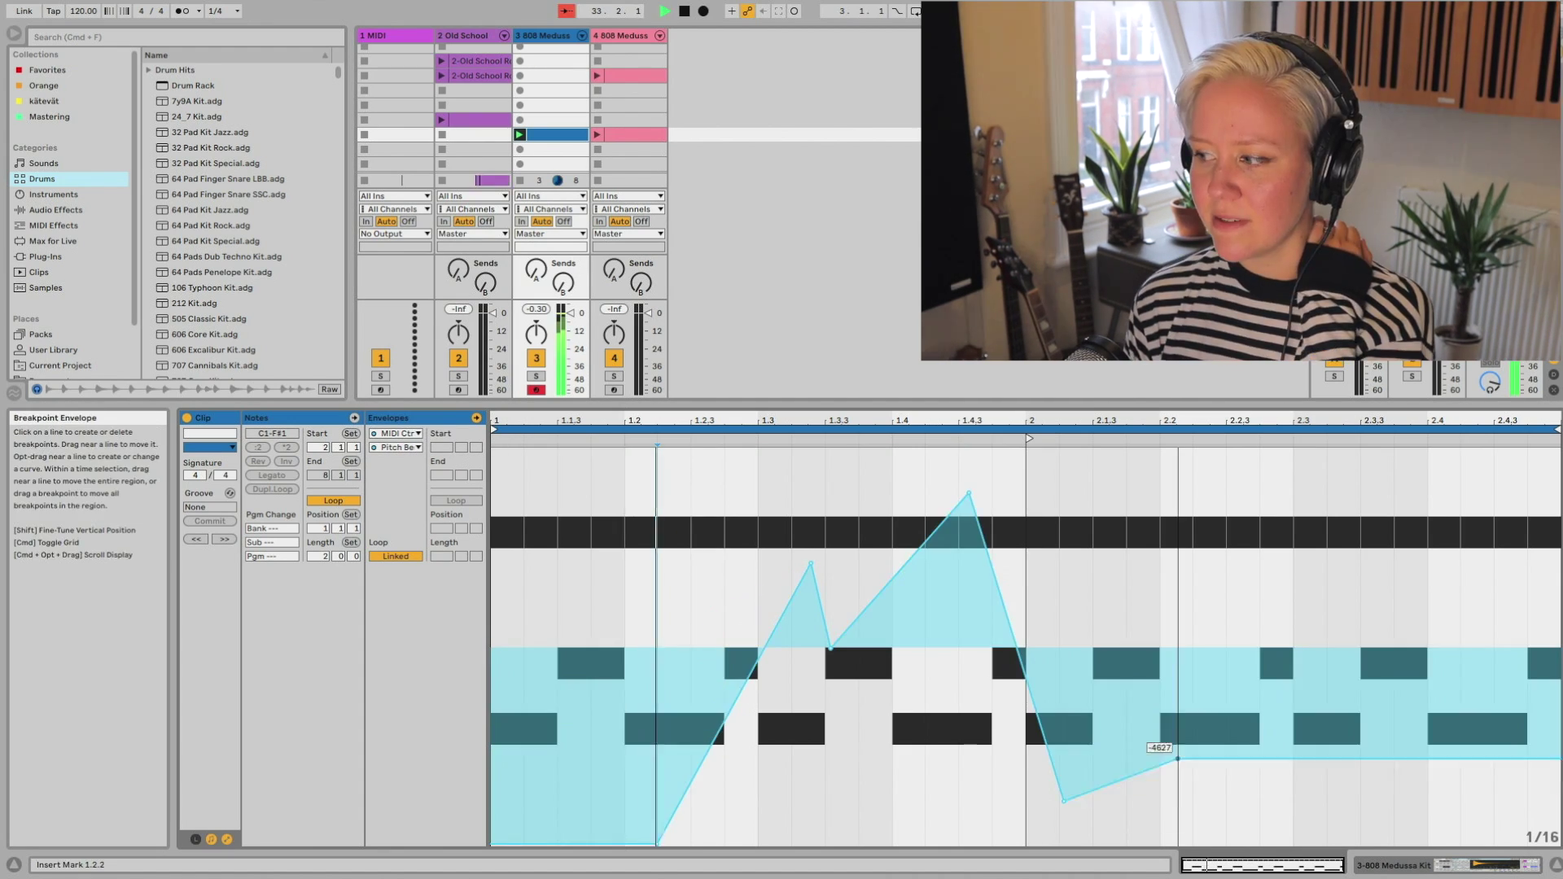
{"action": "left_click_drag", "start_coordinate": [1151, 740], "coordinate": [1161, 496]}
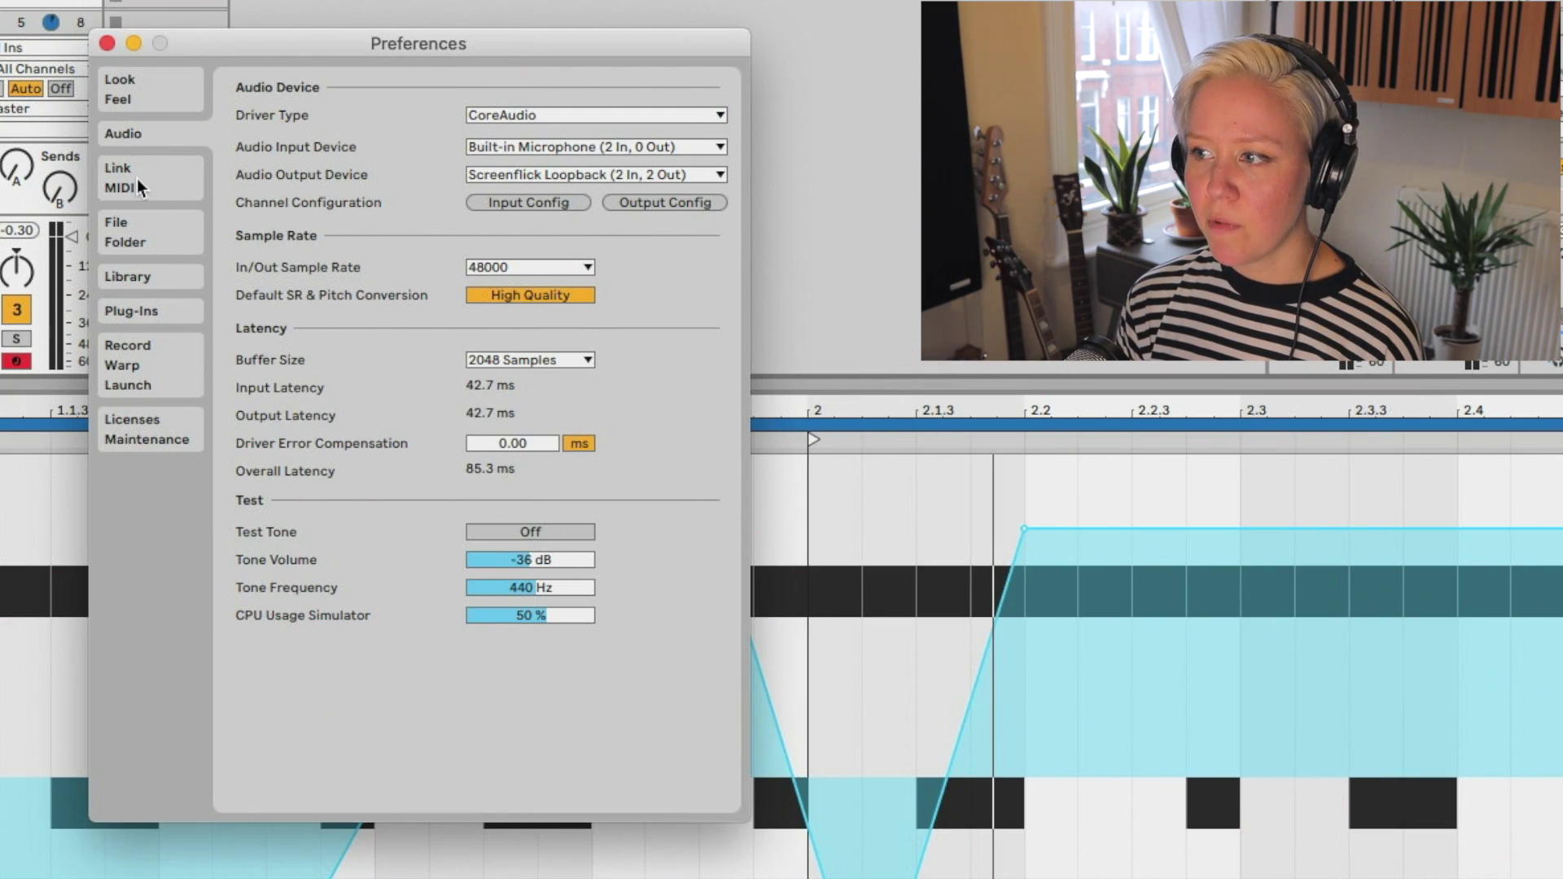
Review the Link MIDI and Record Warp Launch settings in Preferences.
{"action": "left_click", "coordinate": [139, 185]}
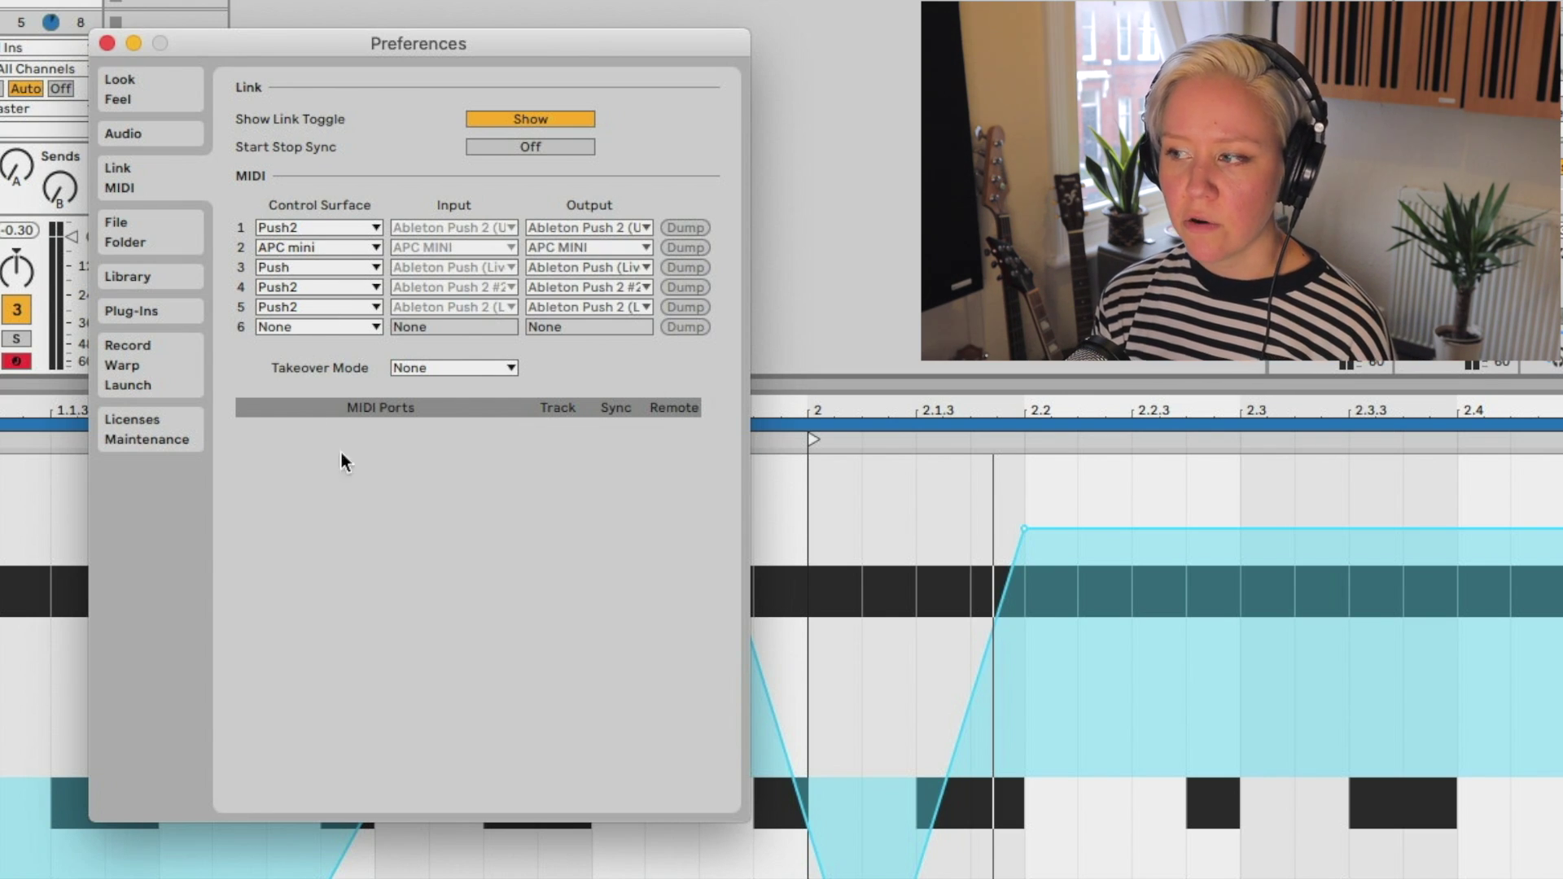
{"action": "left_click", "coordinate": [157, 361]}
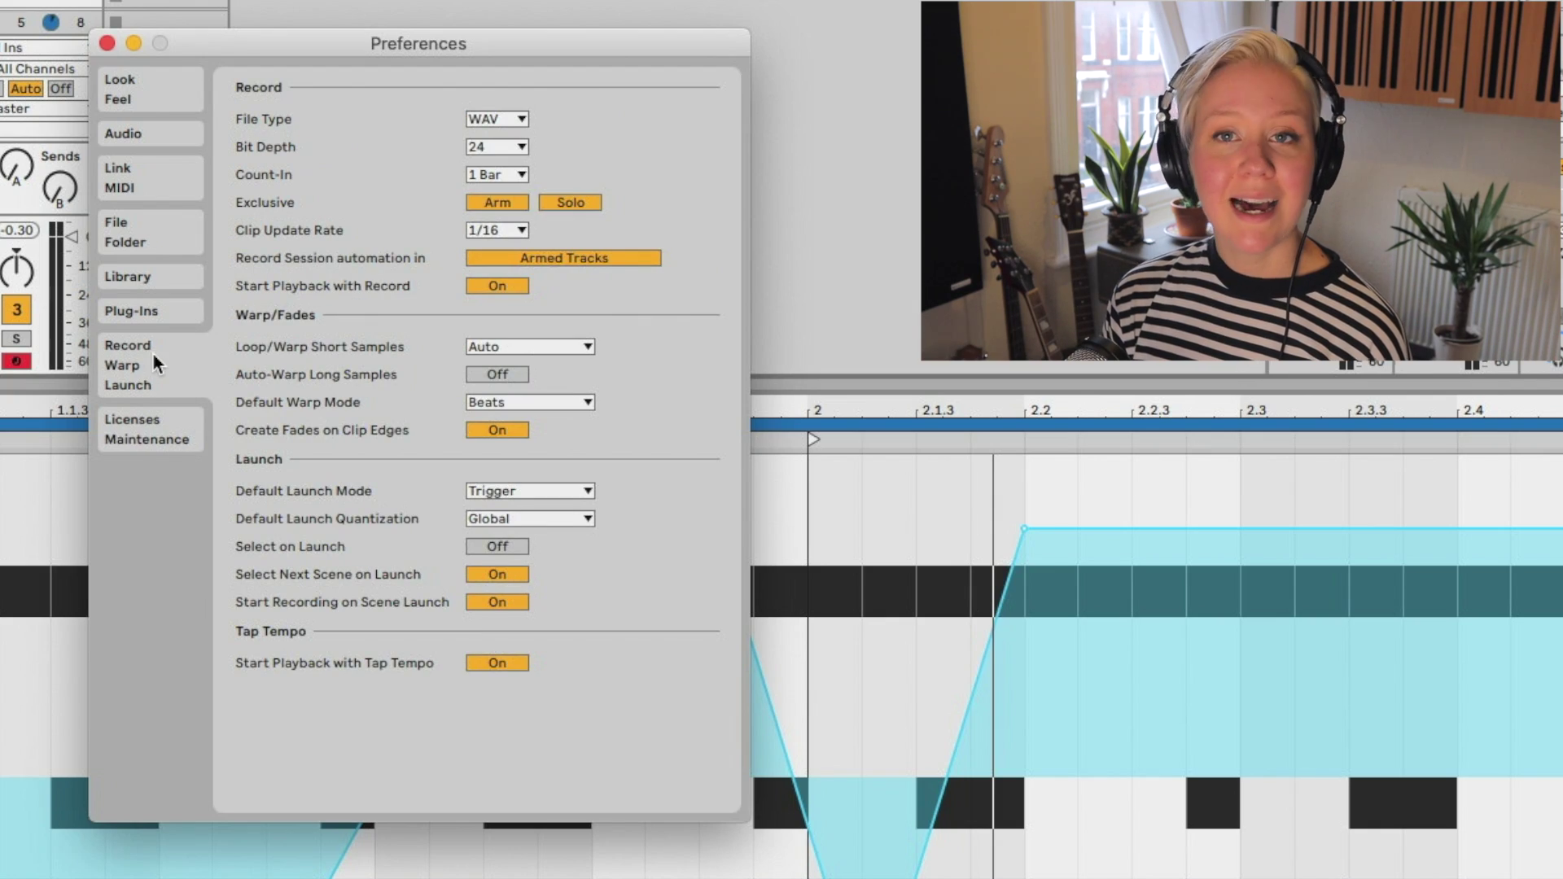